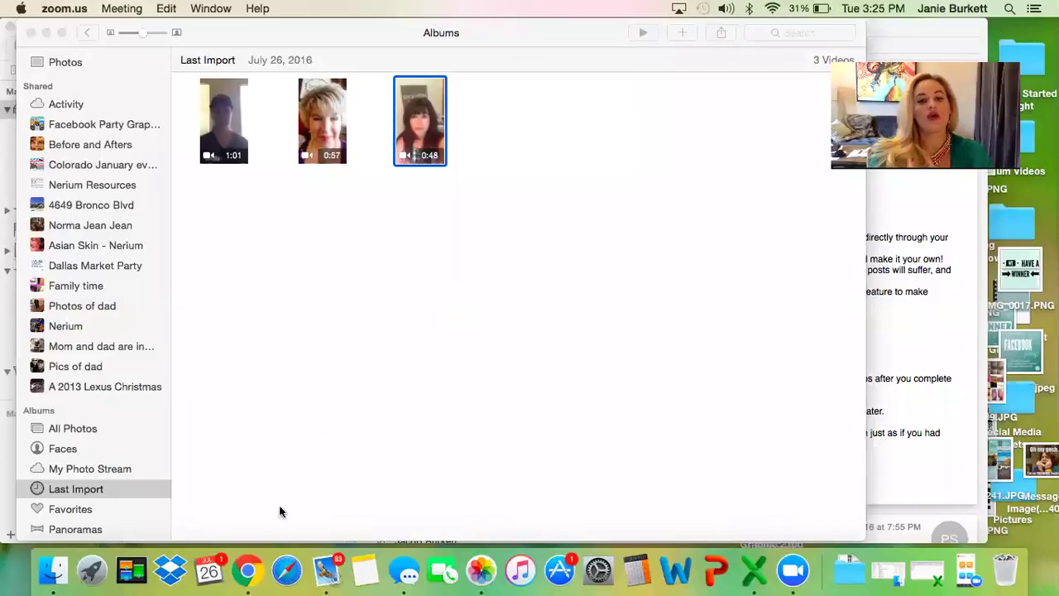
Step: Switch to Google Chrome and open the hosted Fake FB Party event from Facebook's full list of upcoming events
click(247, 571)
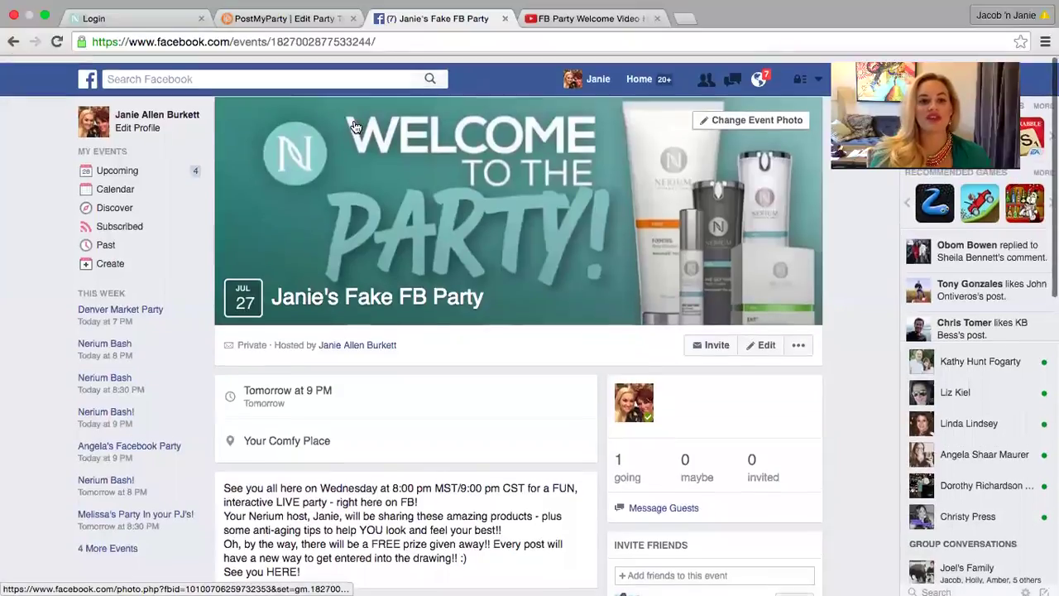
click(641, 72)
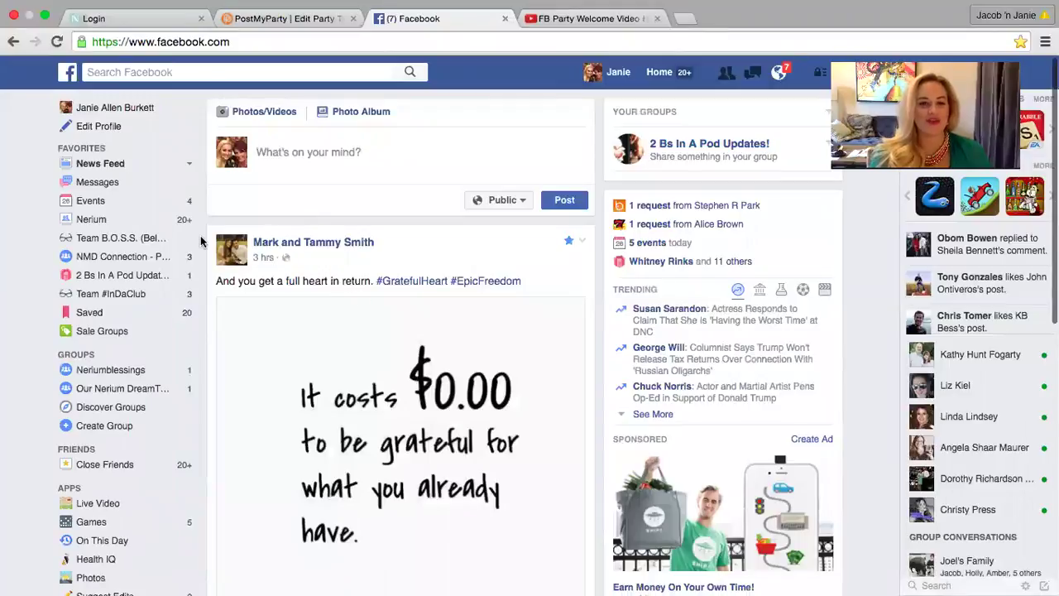
click(93, 207)
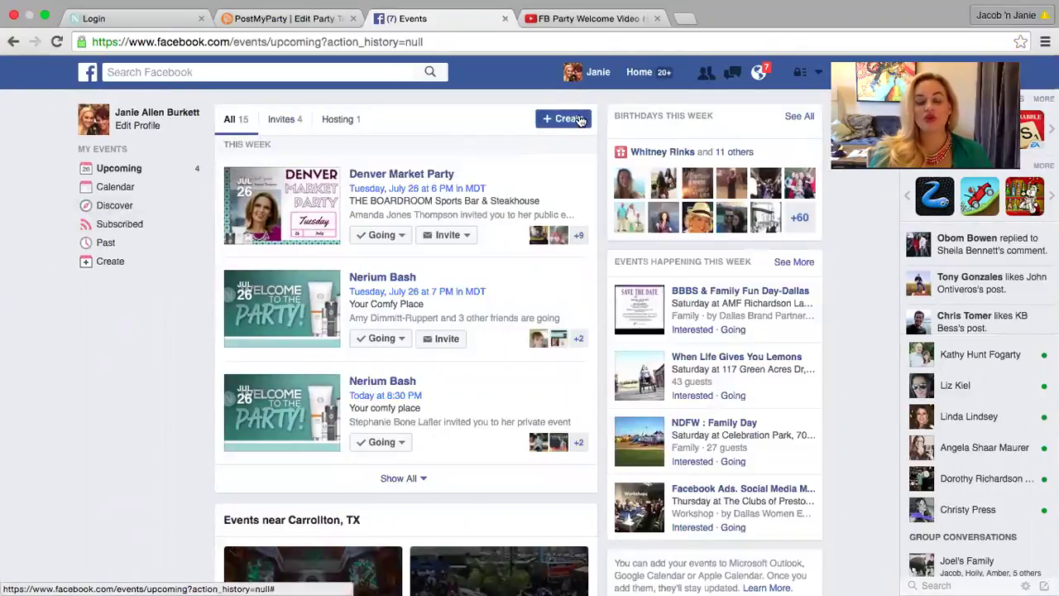
click(393, 480)
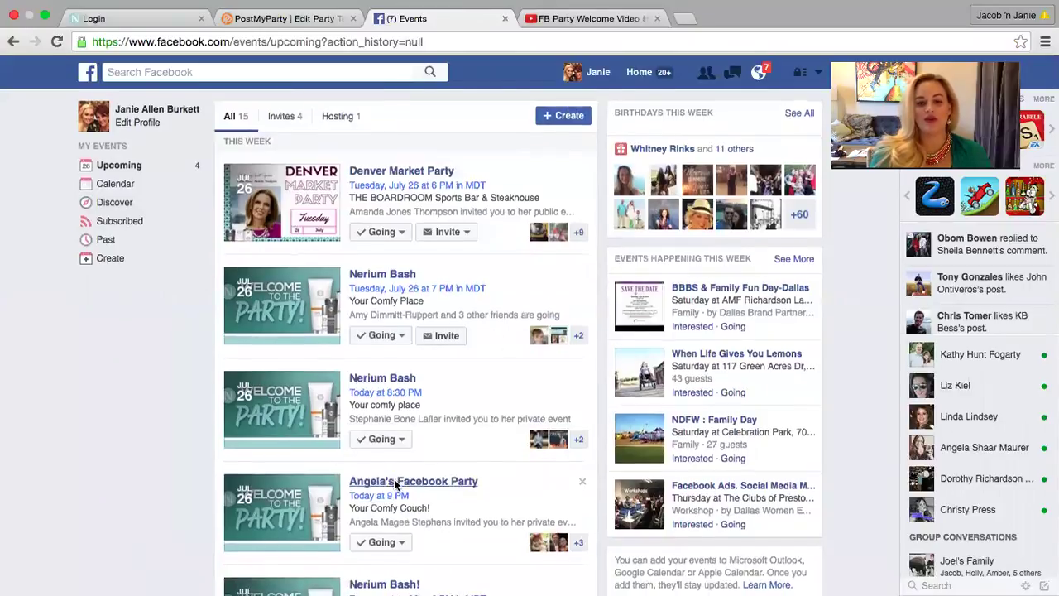
scroll(394, 479, down, 4)
scroll(393, 479, down, 3)
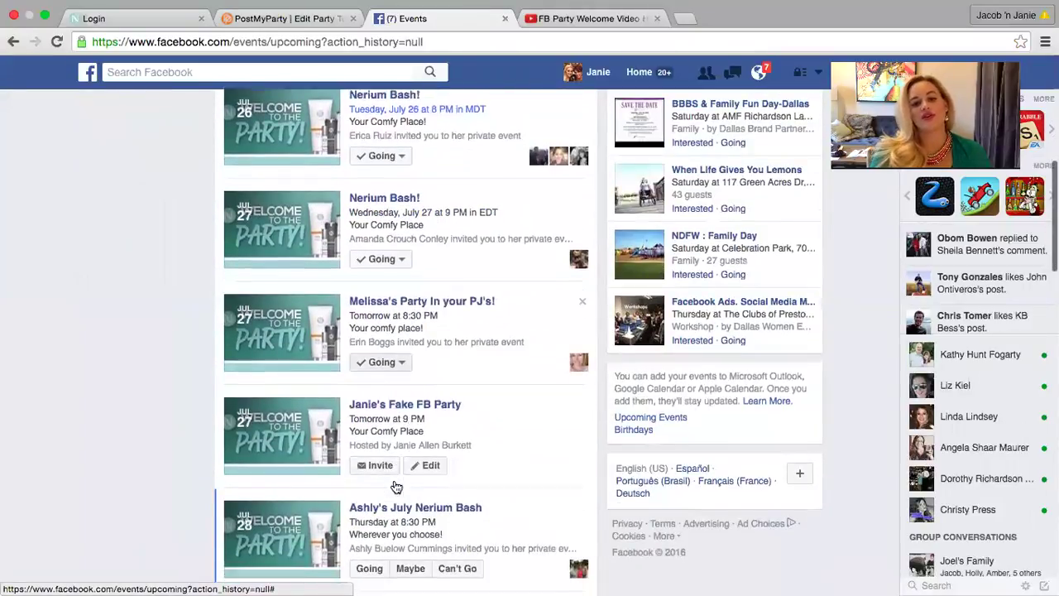
click(385, 353)
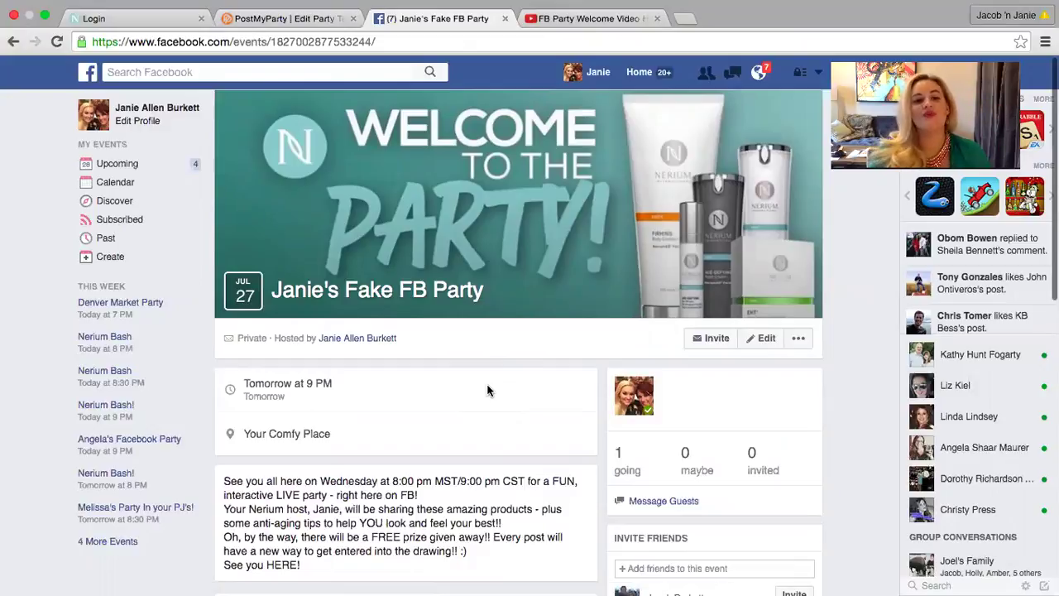
Step: Review the party event's description and the welcome video post in its recent activity
scroll(432, 440, down, 1)
scroll(432, 440, down, 4)
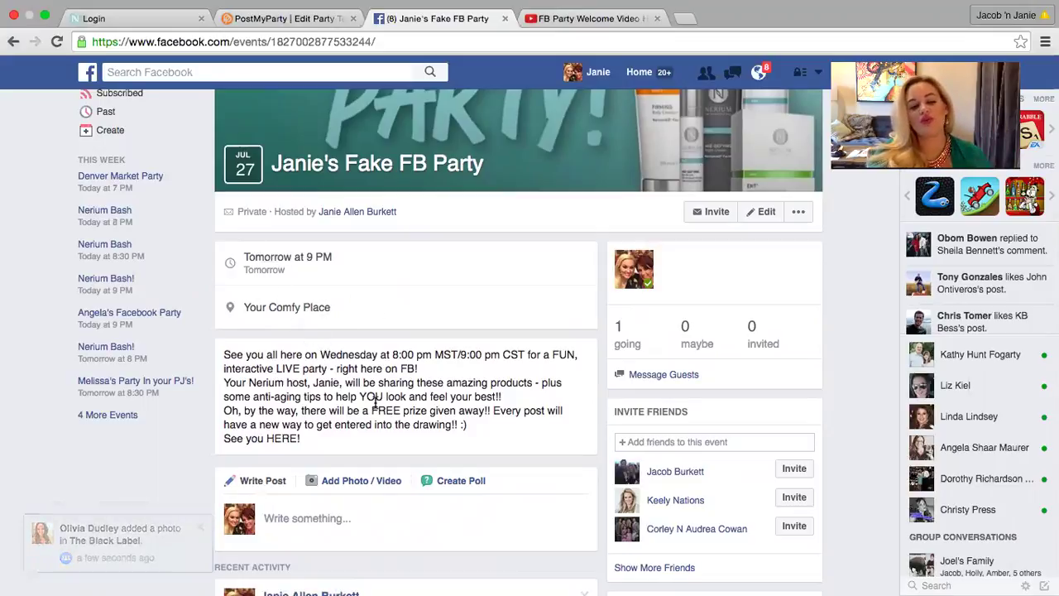
scroll(387, 423, down, 1)
scroll(387, 423, down, 1)
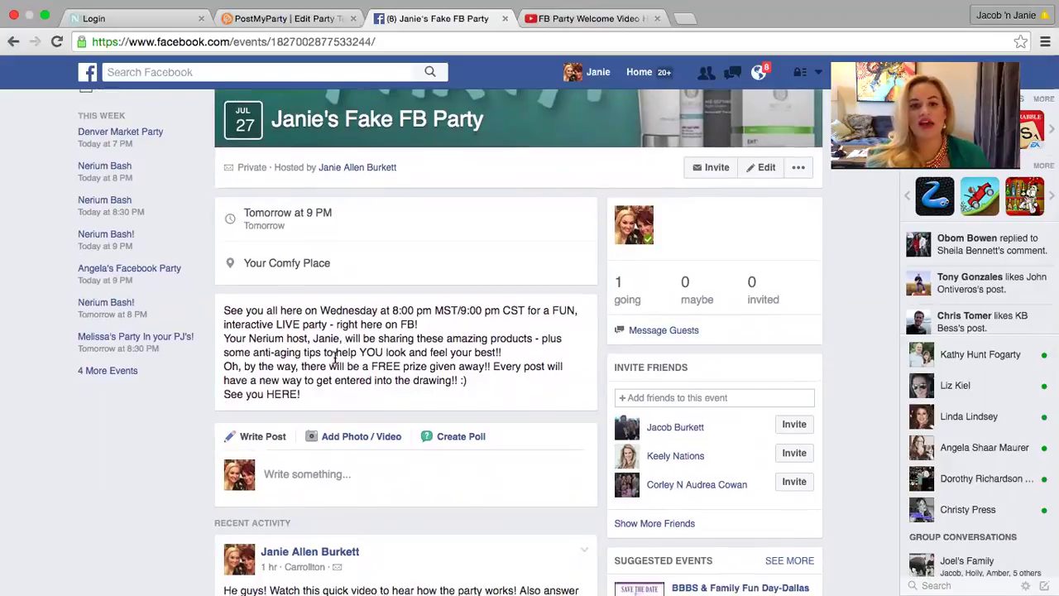
scroll(337, 354, down, 1)
scroll(335, 361, down, 1)
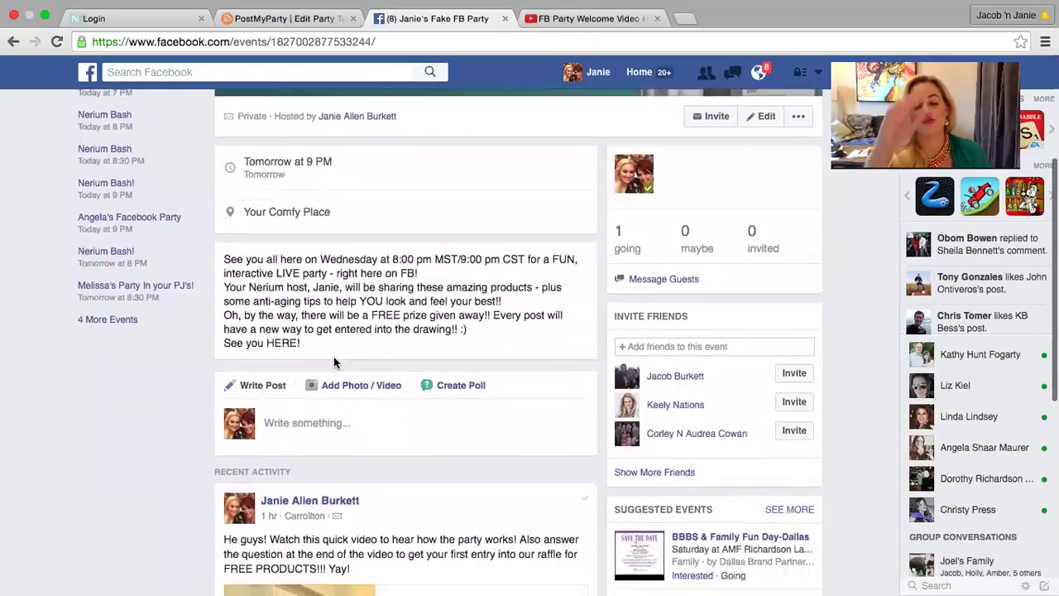
scroll(334, 361, down, 5)
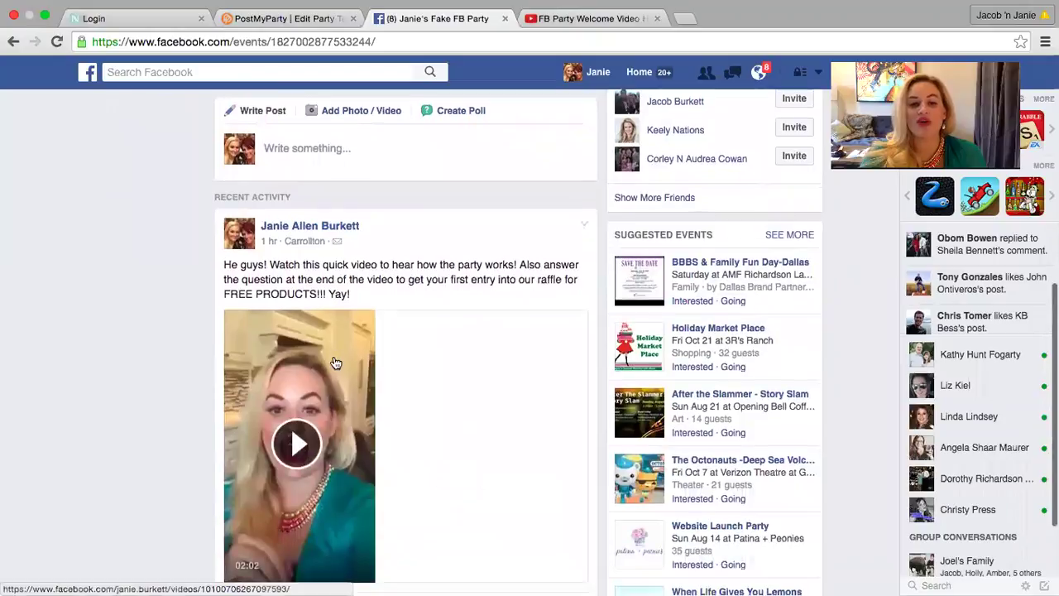
scroll(517, 336, down, 2)
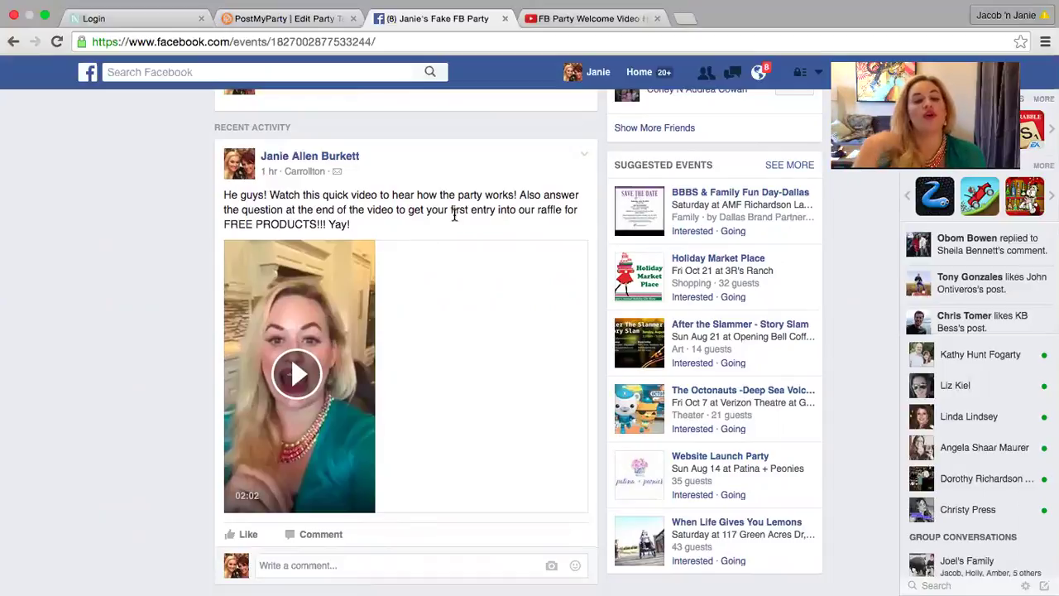
scroll(454, 215, up, 8)
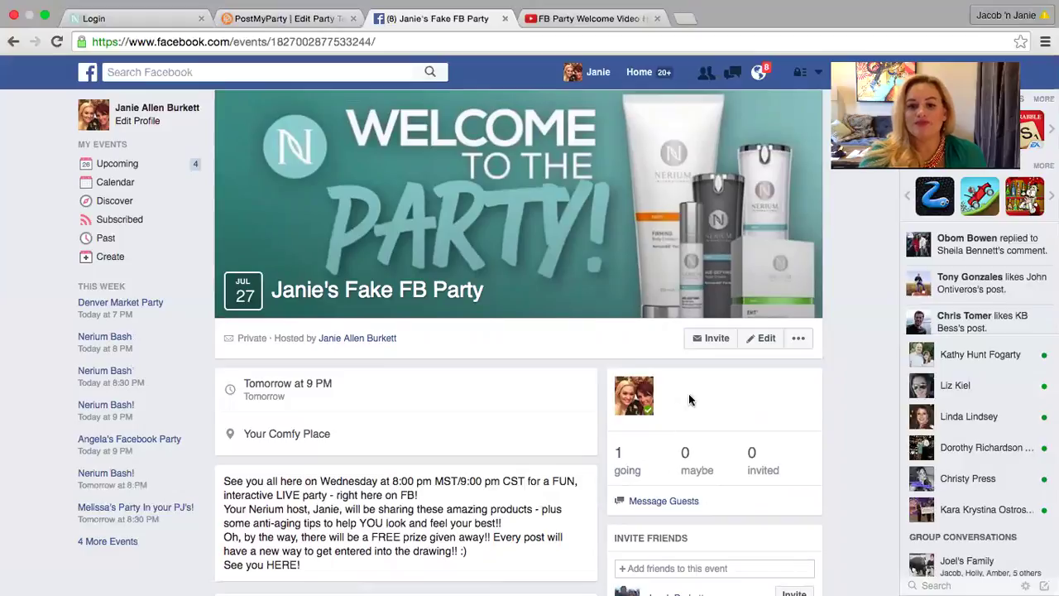
Step: Edit the party event so that guests cannot invite friends
click(755, 341)
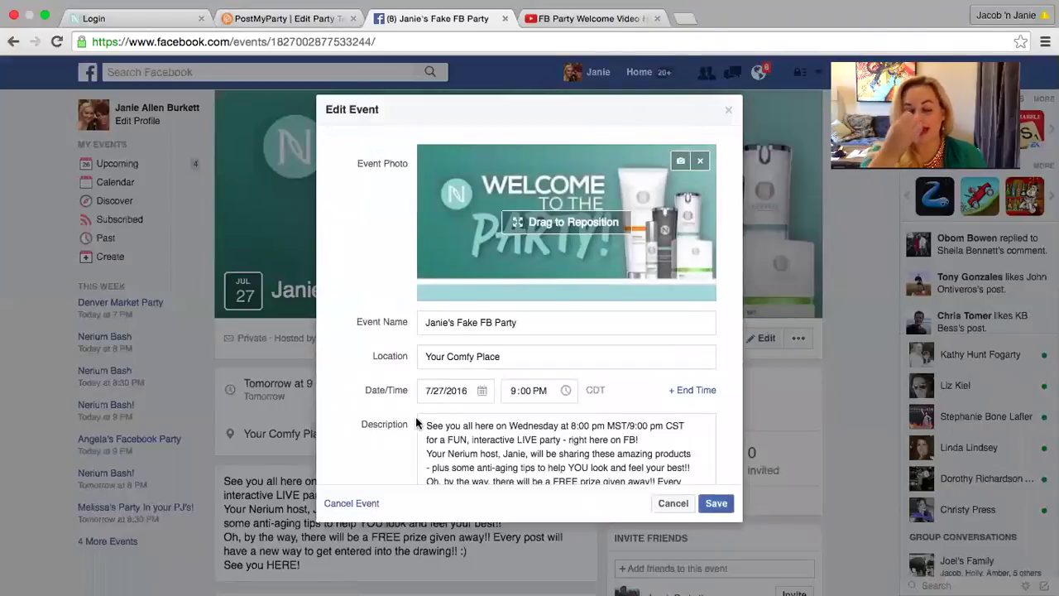
scroll(416, 424, down, 3)
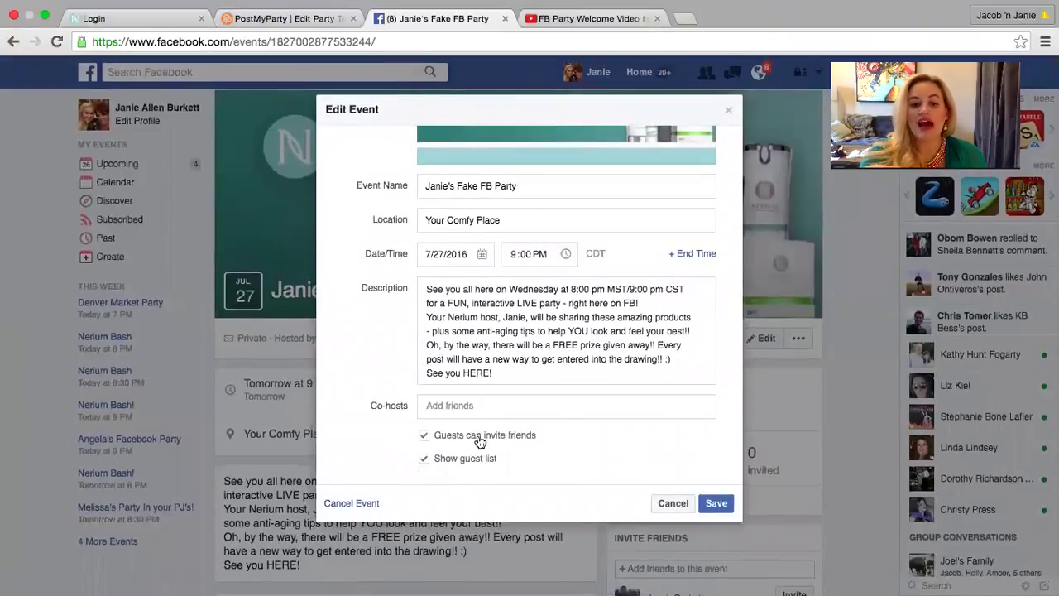
click(425, 436)
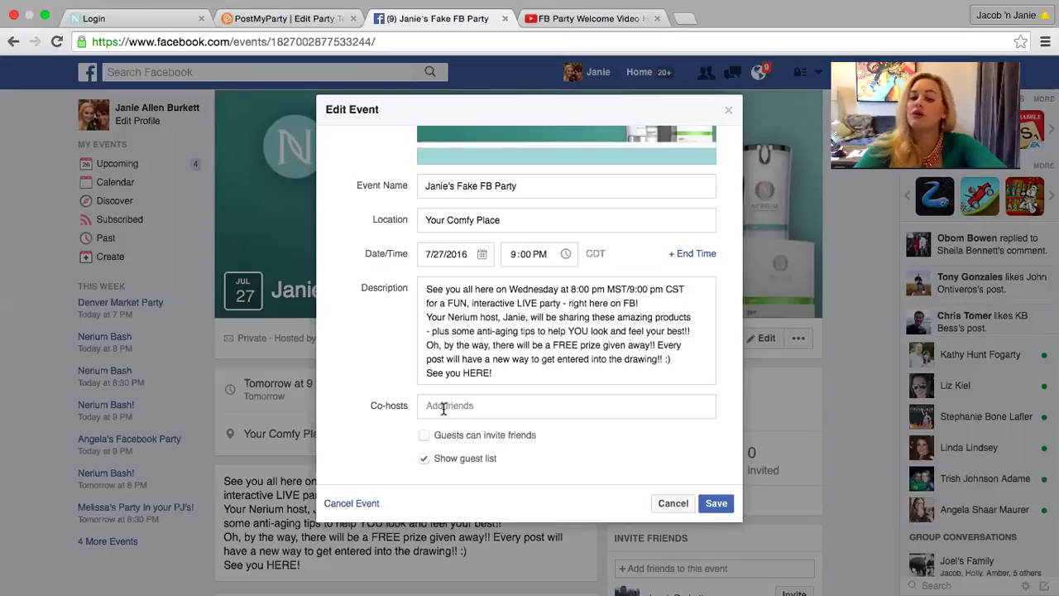
Step: Add a friend as co-host of the party event and save the event changes
text(jacob)
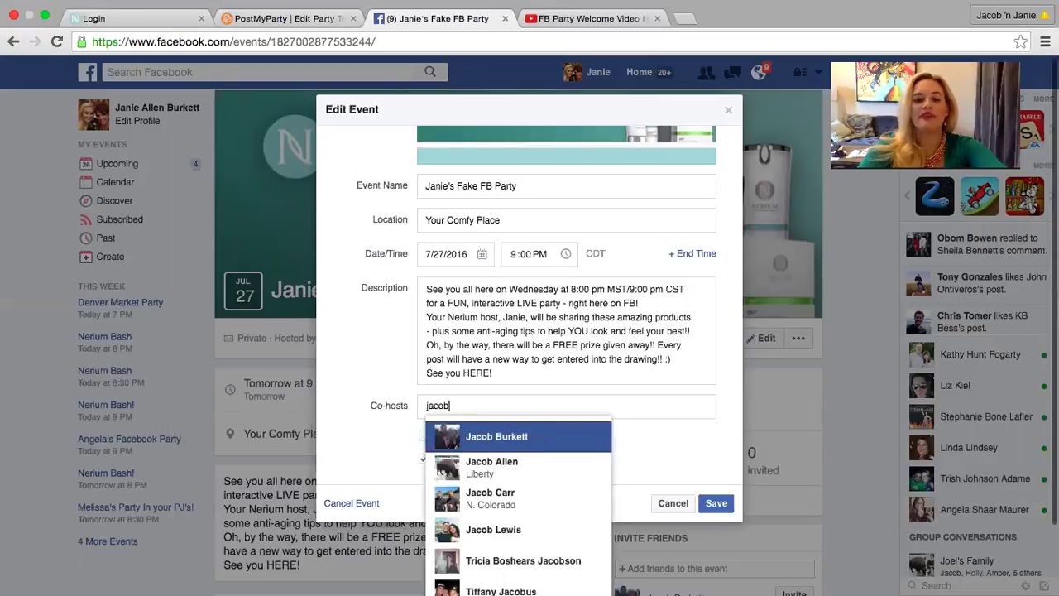
key(Return)
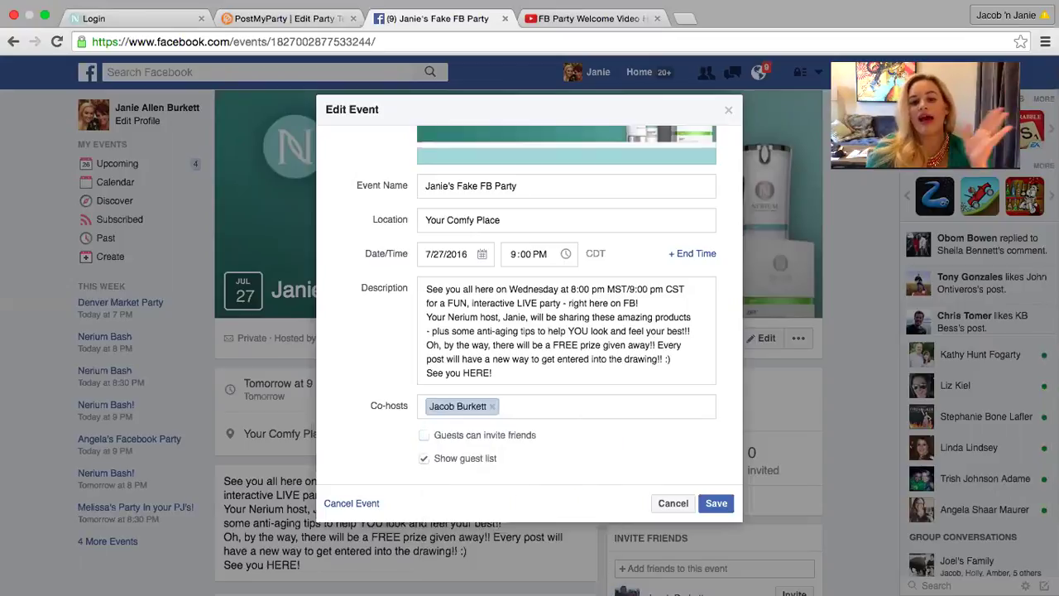
click(713, 505)
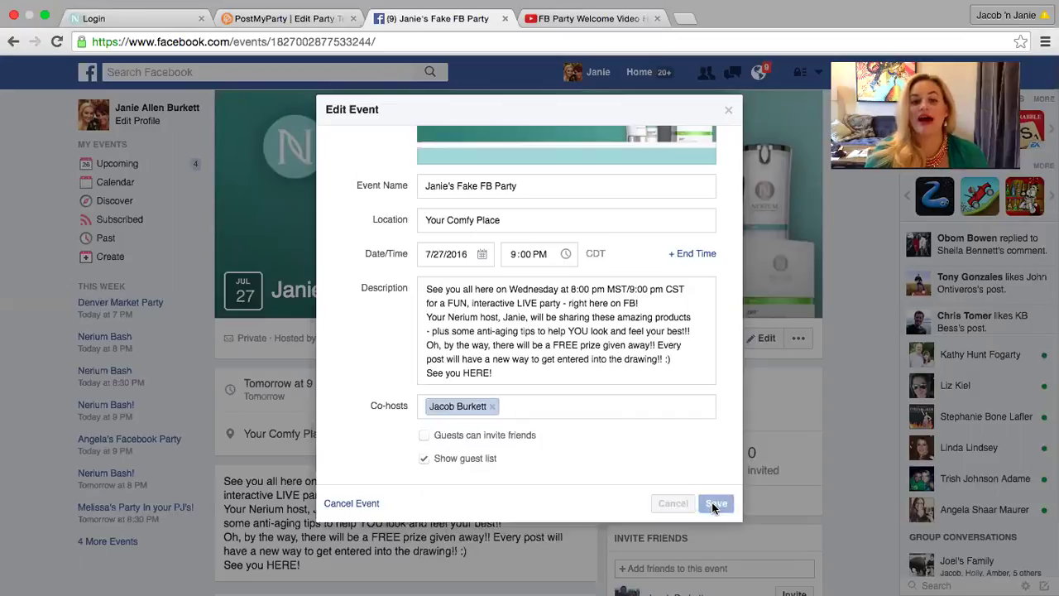
scroll(519, 441, down, 2)
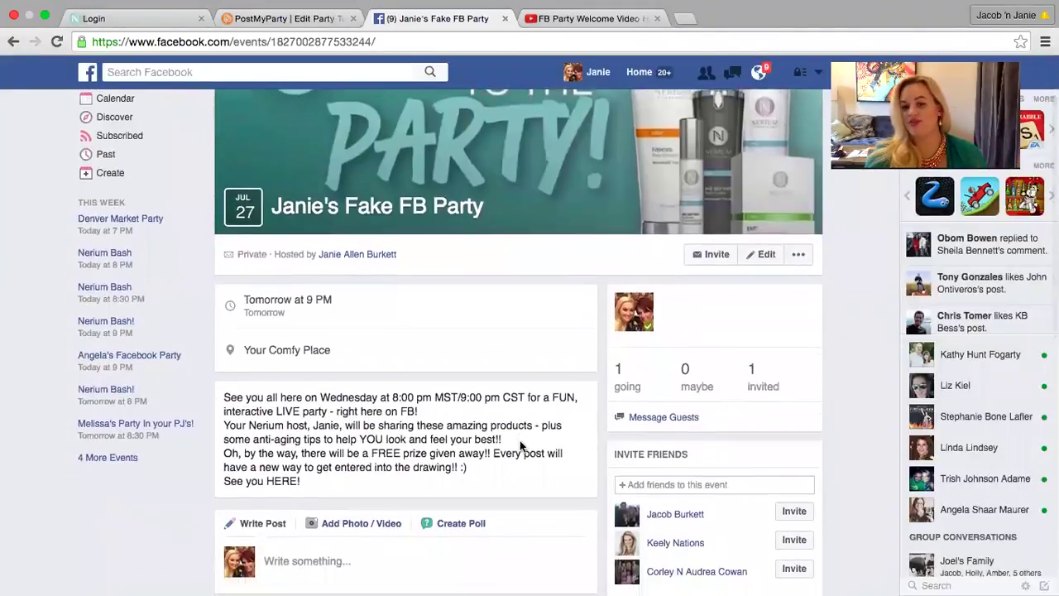
scroll(520, 440, up, 2)
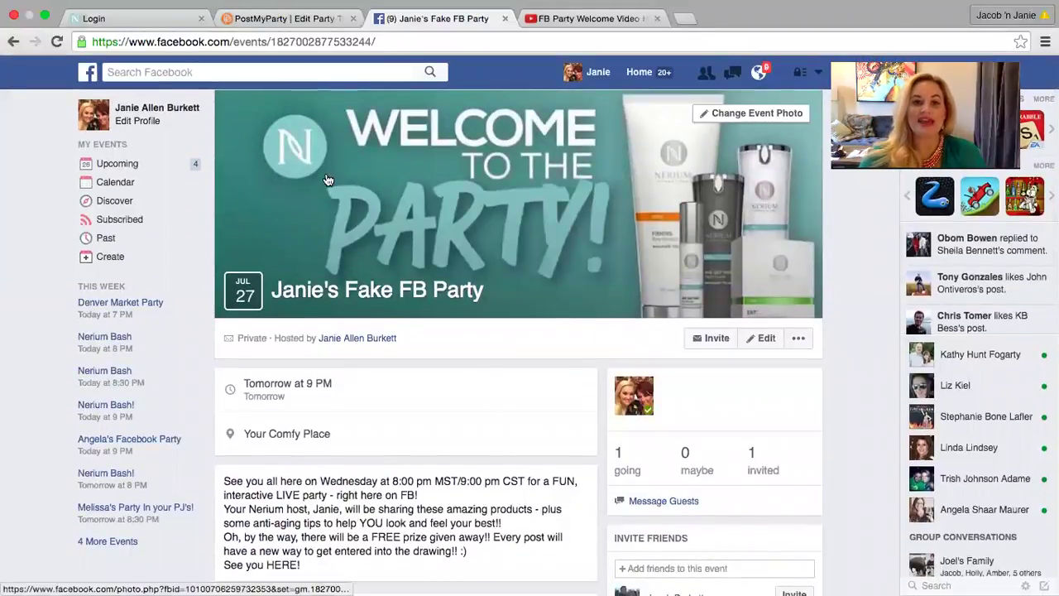
Step: Switch to the PostMyParty site and look over its member center dashboard
click(291, 20)
click(87, 199)
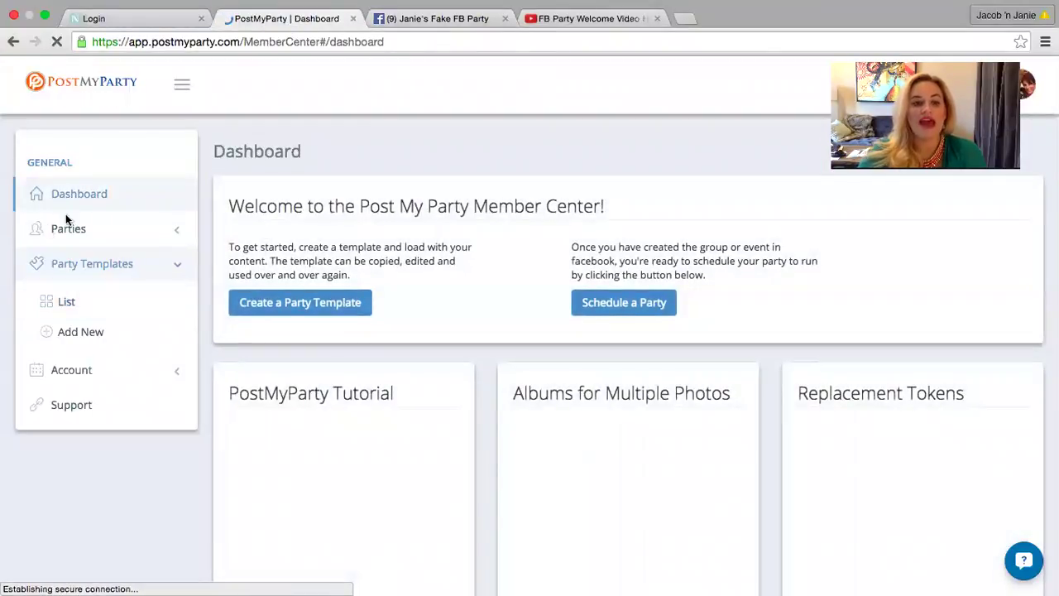
scroll(438, 312, down, 1)
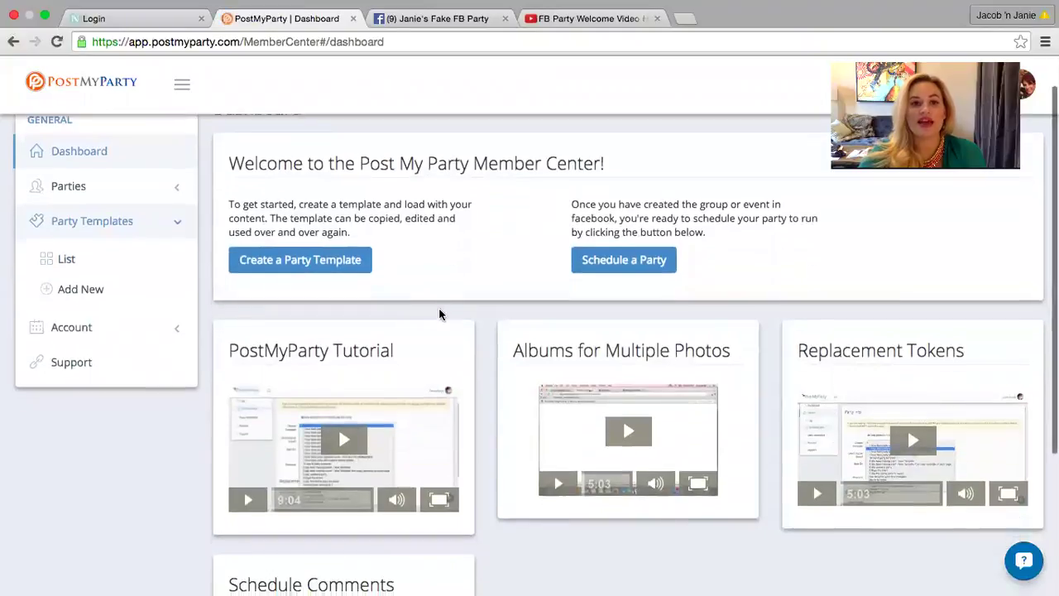
scroll(438, 312, up, 1)
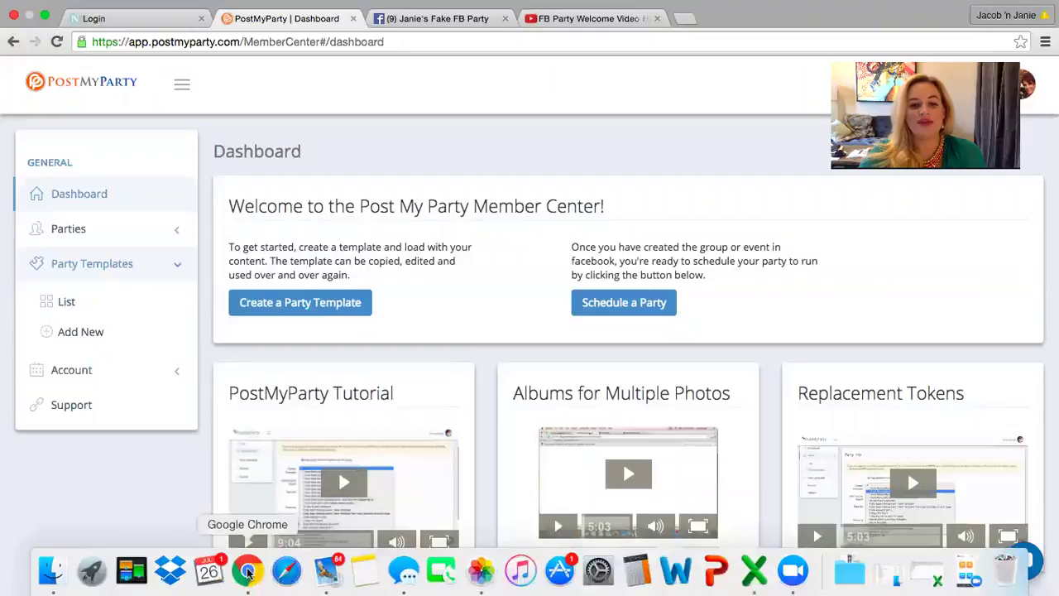
Step: Switch to Mail, follow the shared template link in the PostMyParty Support email, and log in to the PostMyParty account
click(323, 571)
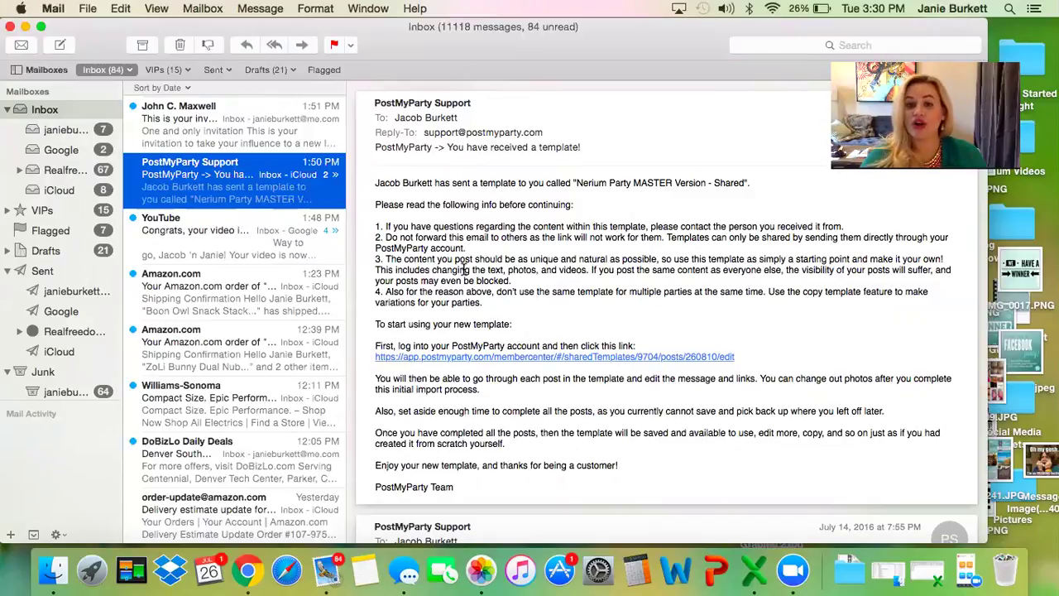
click(449, 358)
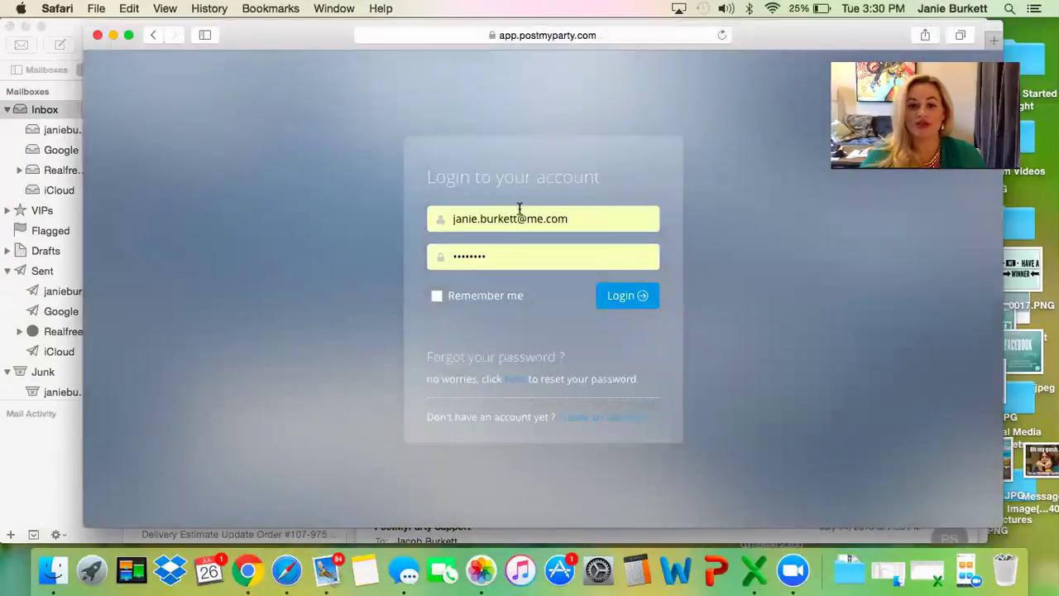
click(626, 297)
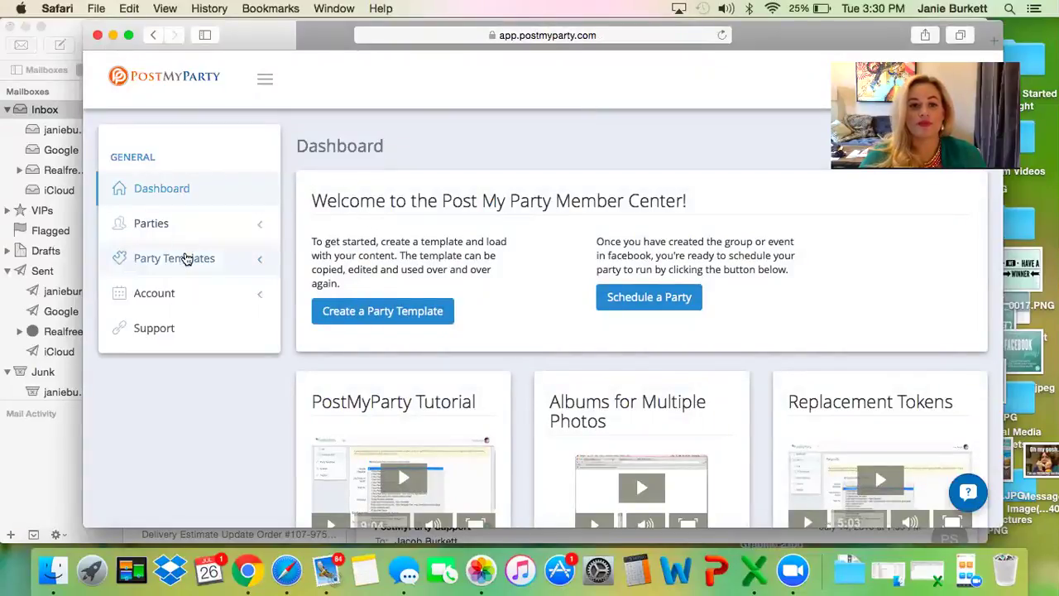
Step: View the form for creating a new party template in PostMyParty
click(187, 259)
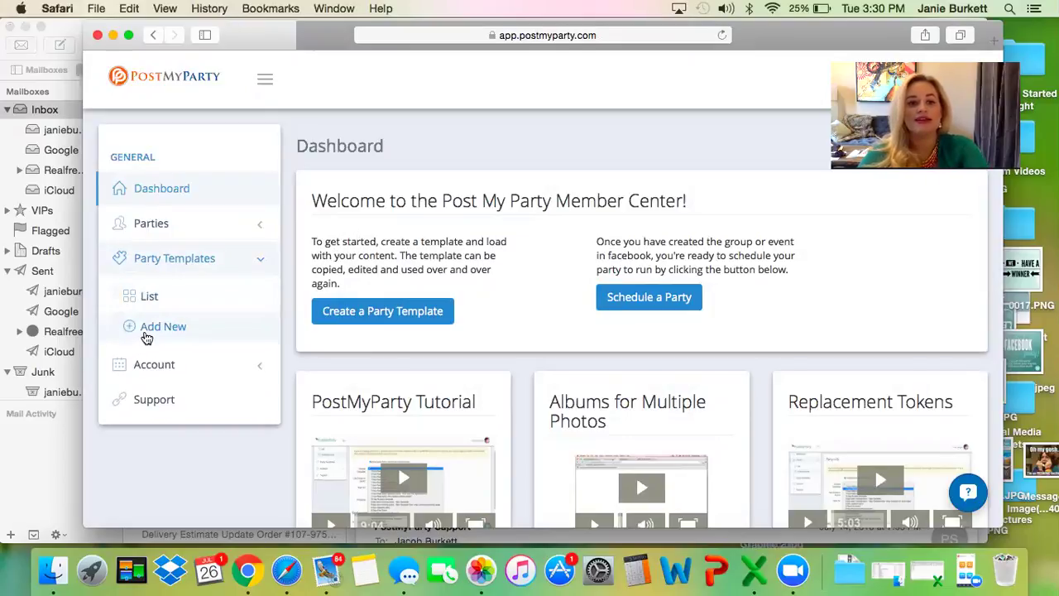
click(147, 335)
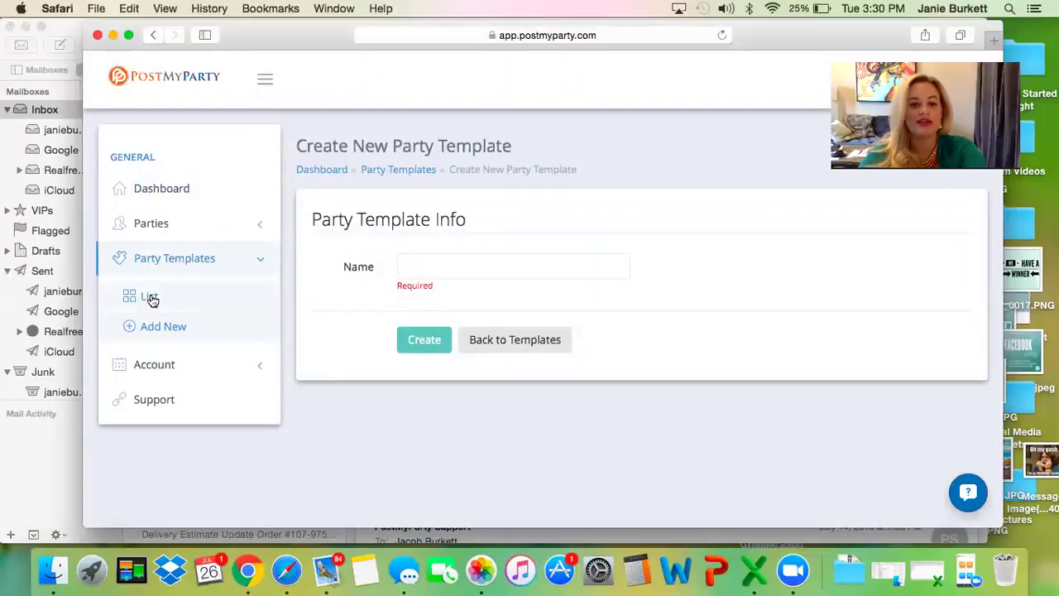
Step: Return to Mail and reopen the link to the shared "Nerium Party MASTER Version" template to view its post info
key(super+Tab)
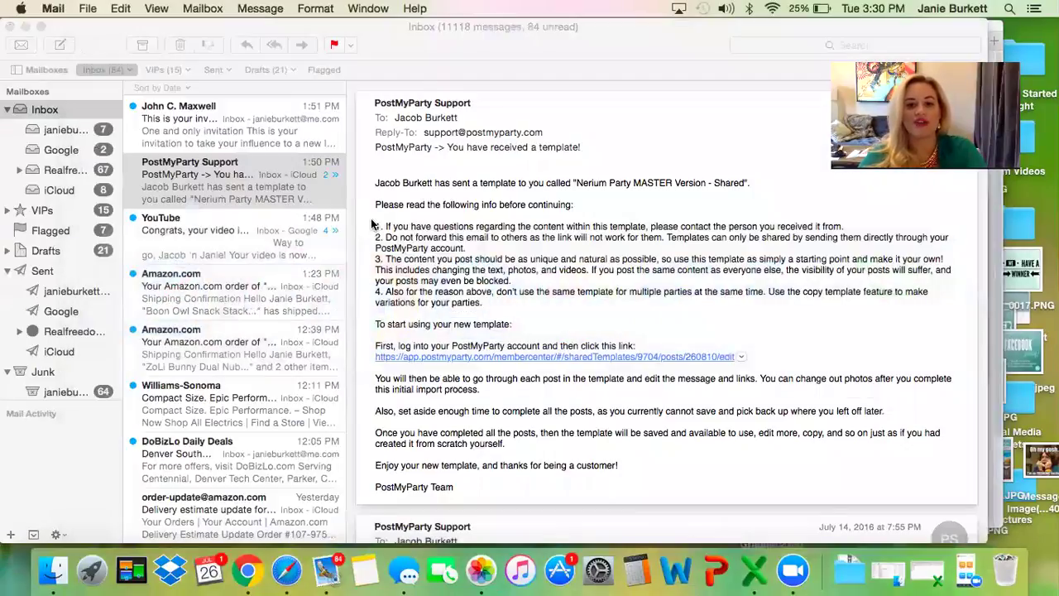
click(446, 357)
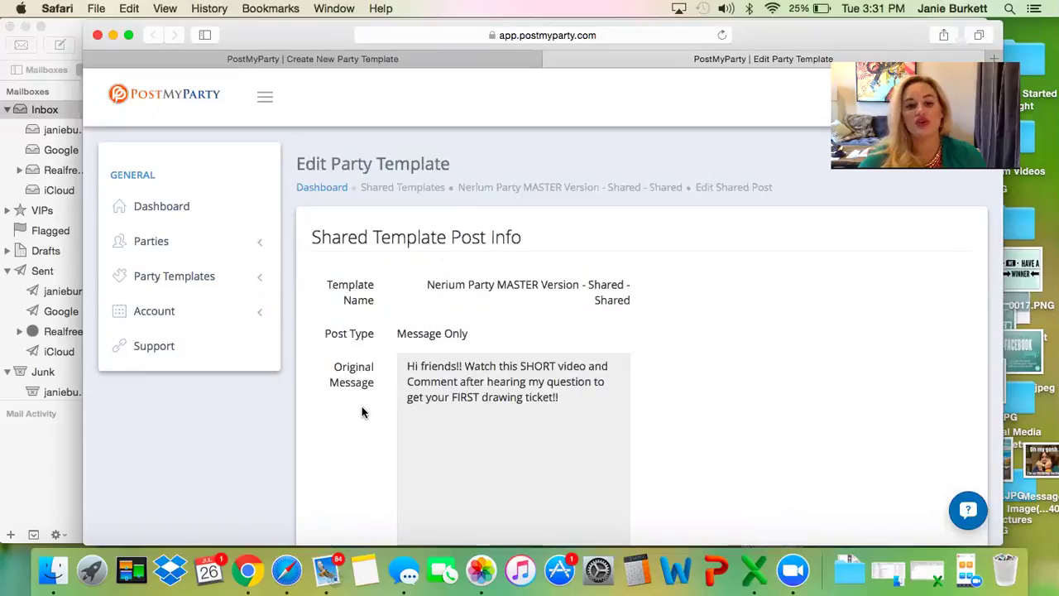
scroll(362, 412, down, 3)
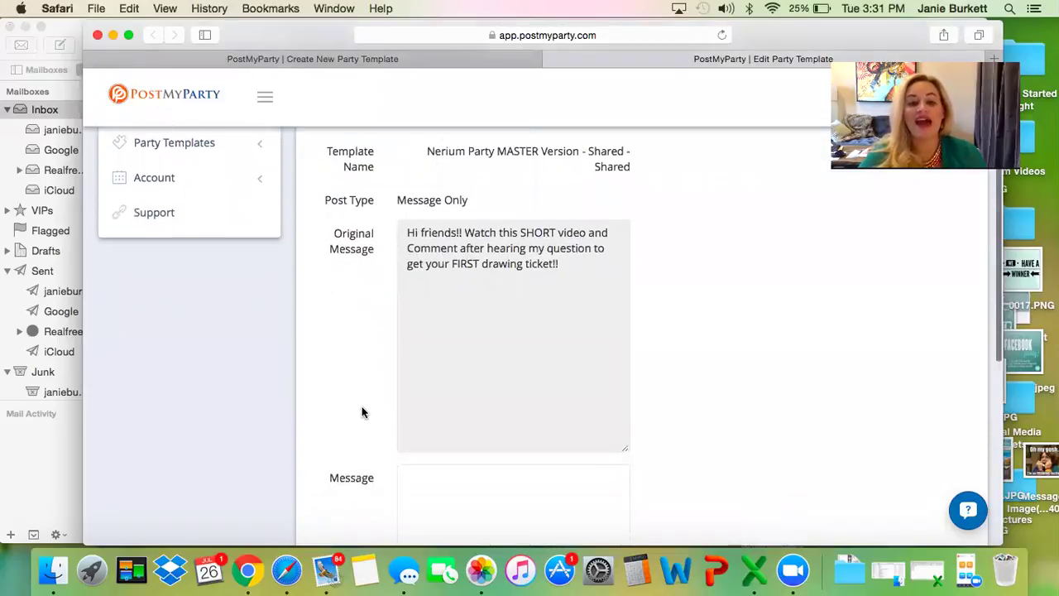
scroll(361, 412, up, 3)
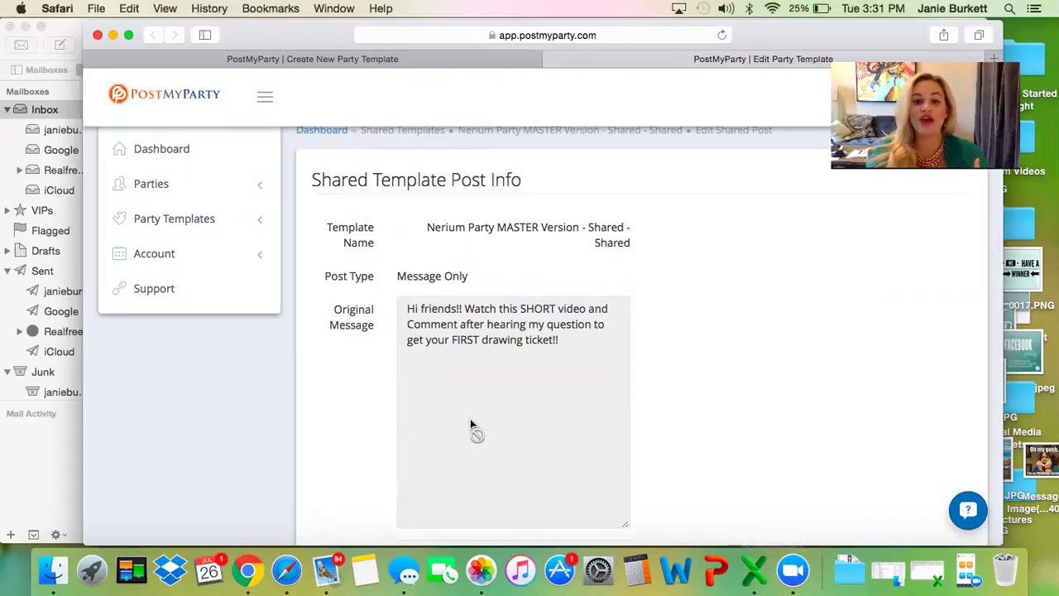
Step: Copy the original "Hi friends!! Watch this SHORT video" text into the shared post's own message and advance to the next post
drag(561, 341, 394, 307)
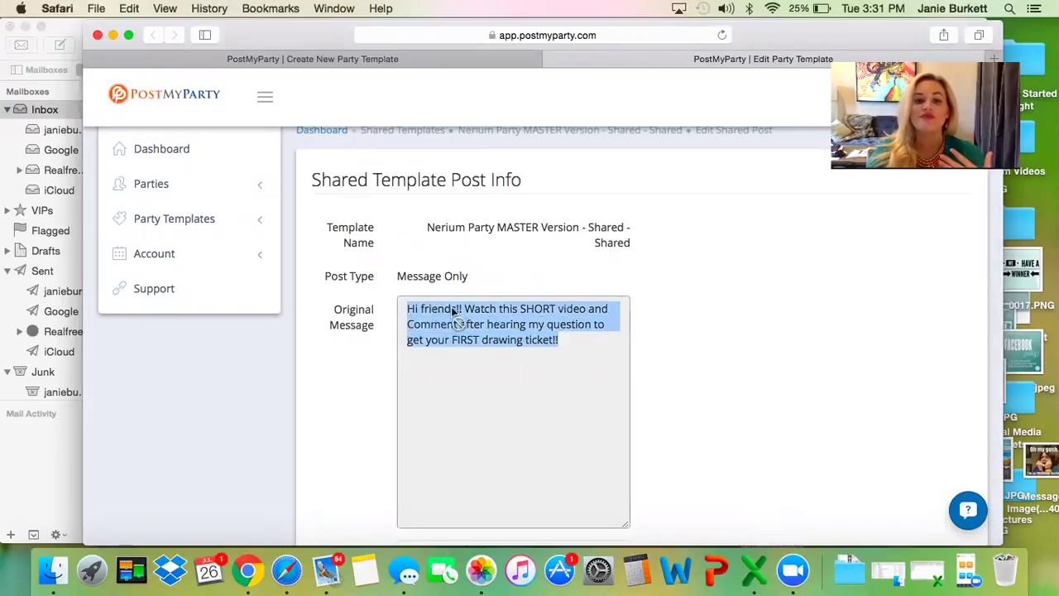
scroll(374, 314, down, 2)
scroll(374, 315, down, 4)
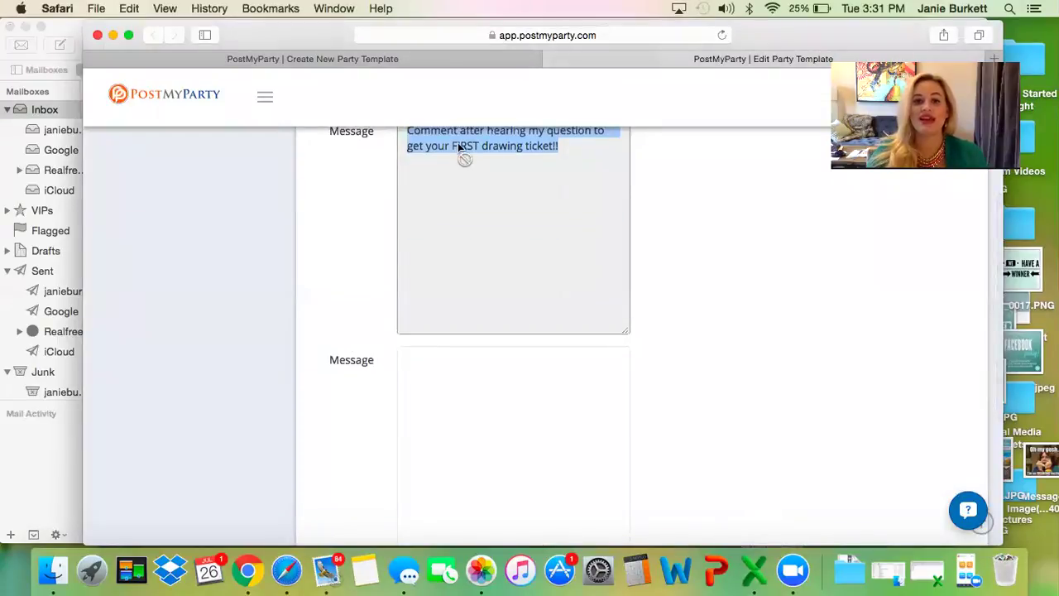
scroll(457, 143, up, 4)
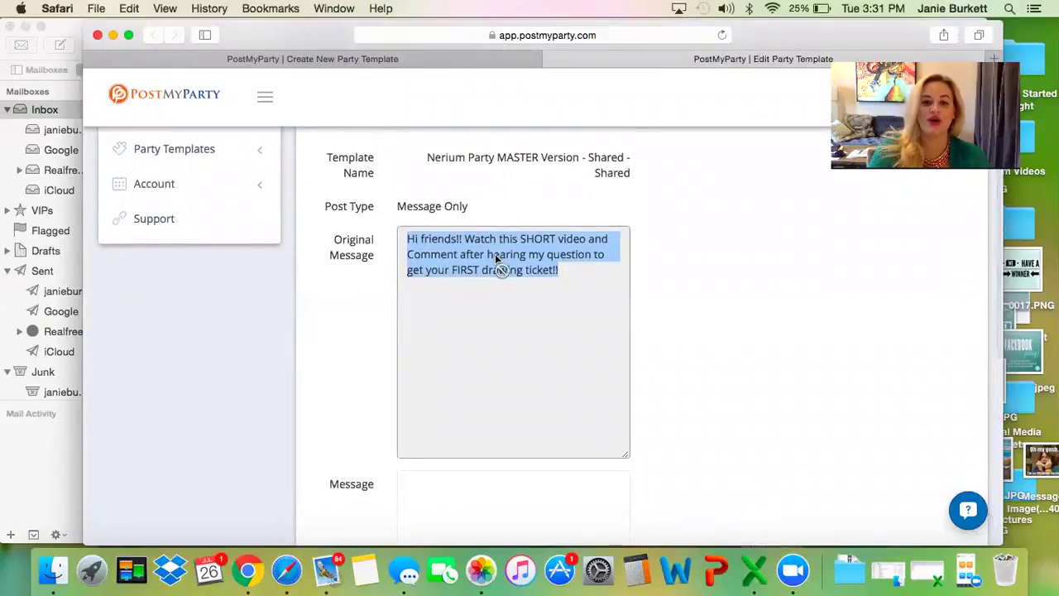
scroll(480, 331, down, 3)
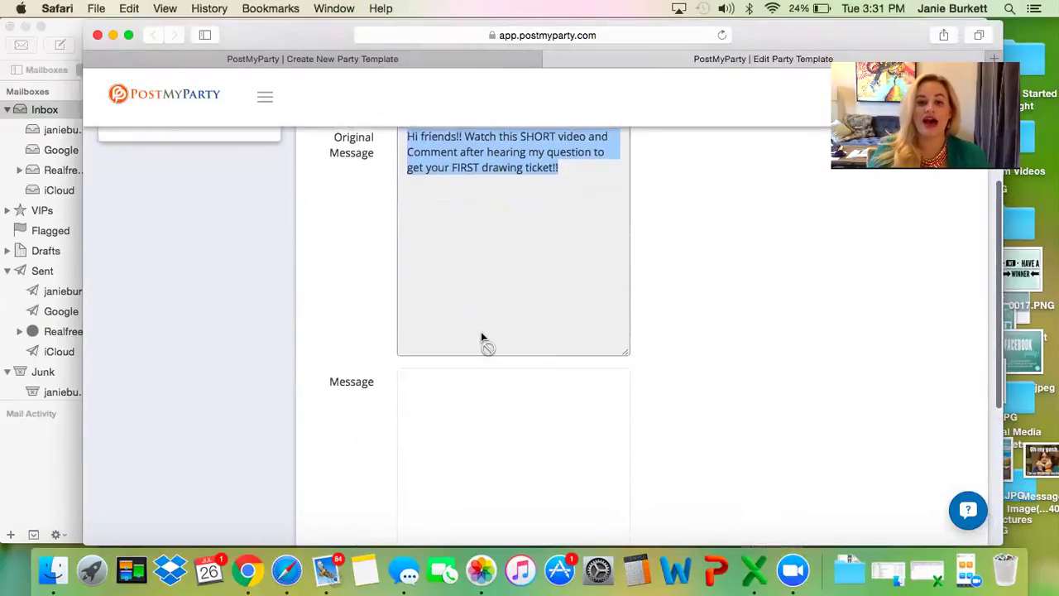
click(472, 428)
key(super+v)
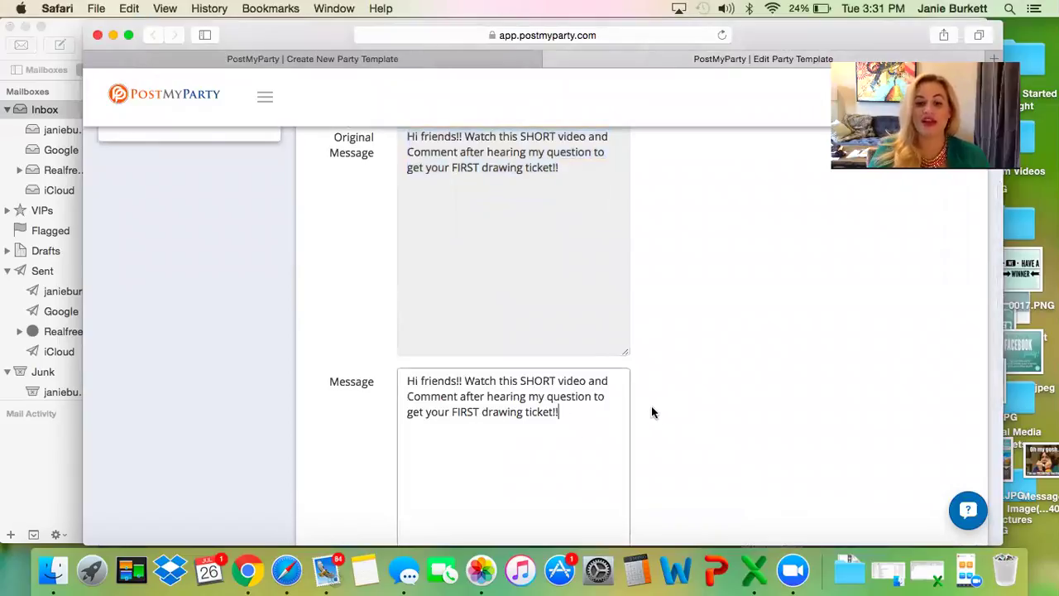
scroll(659, 418, down, 4)
scroll(659, 418, down, 3)
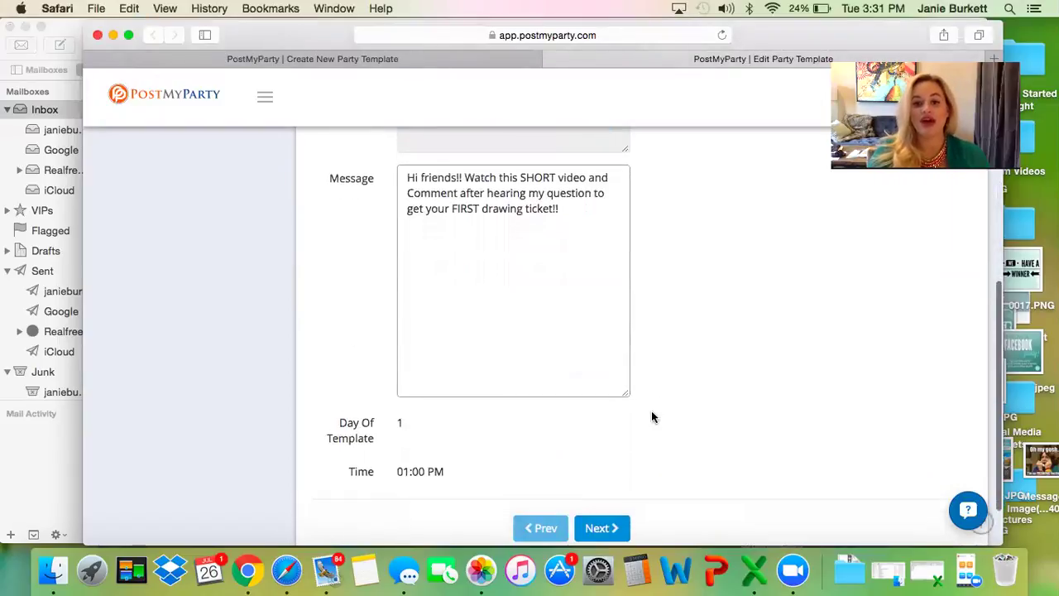
click(617, 479)
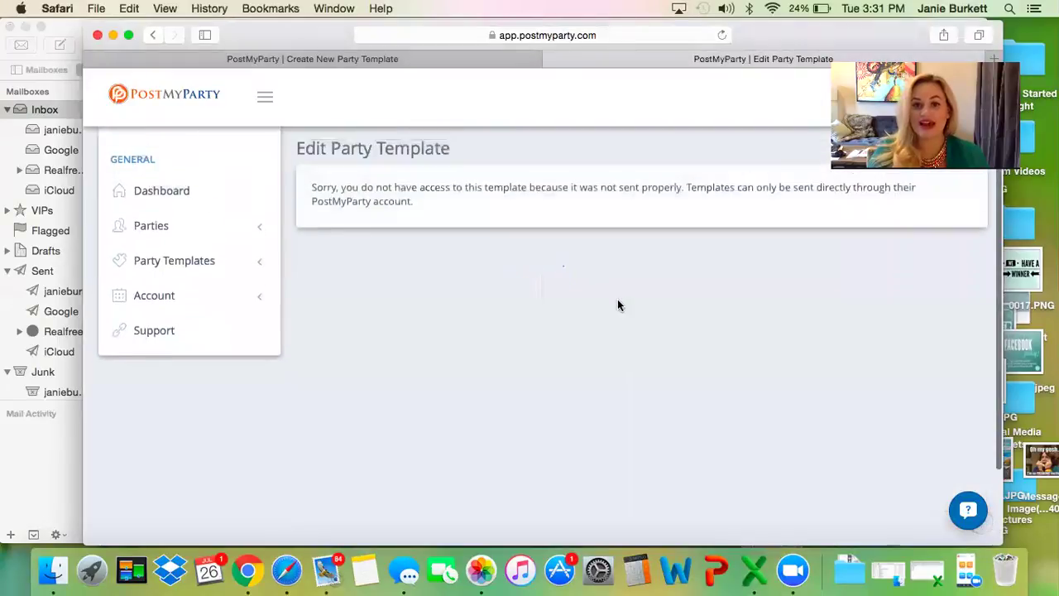
Step: Copy the original "For an EXTRA entry into our drawing" text into the picture post's message, check it, and advance to the next post
scroll(530, 418, down, 3)
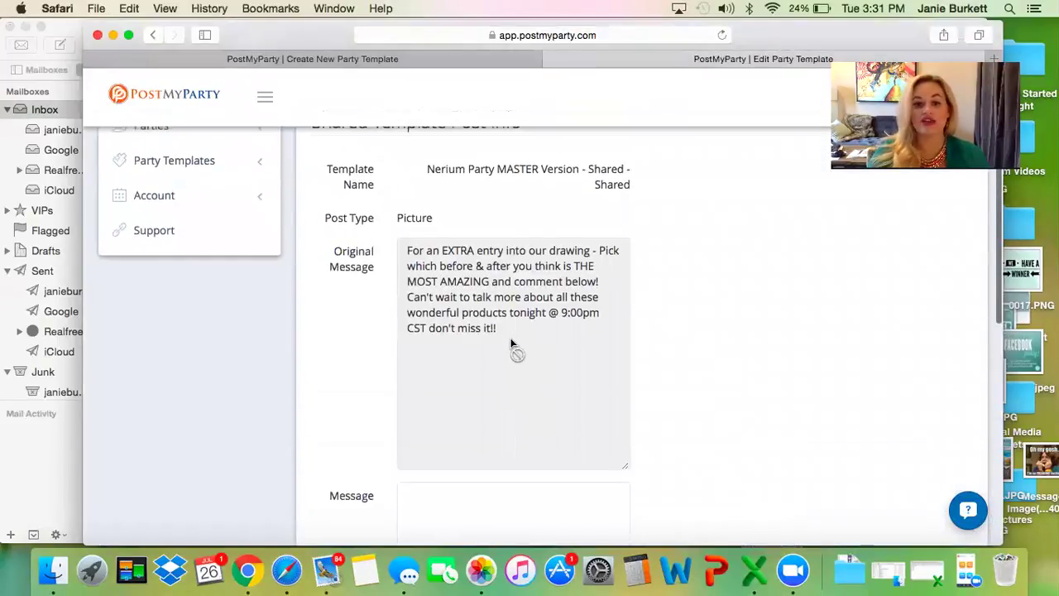
drag(507, 329, 366, 248)
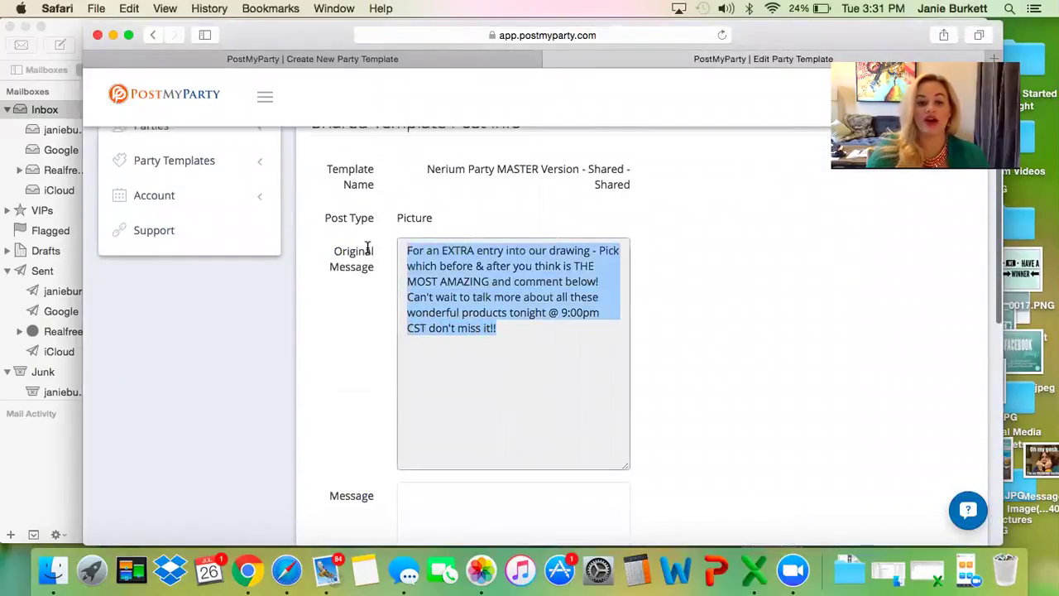
key(super+c)
scroll(366, 248, down, 6)
click(421, 328)
key(super+v)
scroll(678, 451, down, 4)
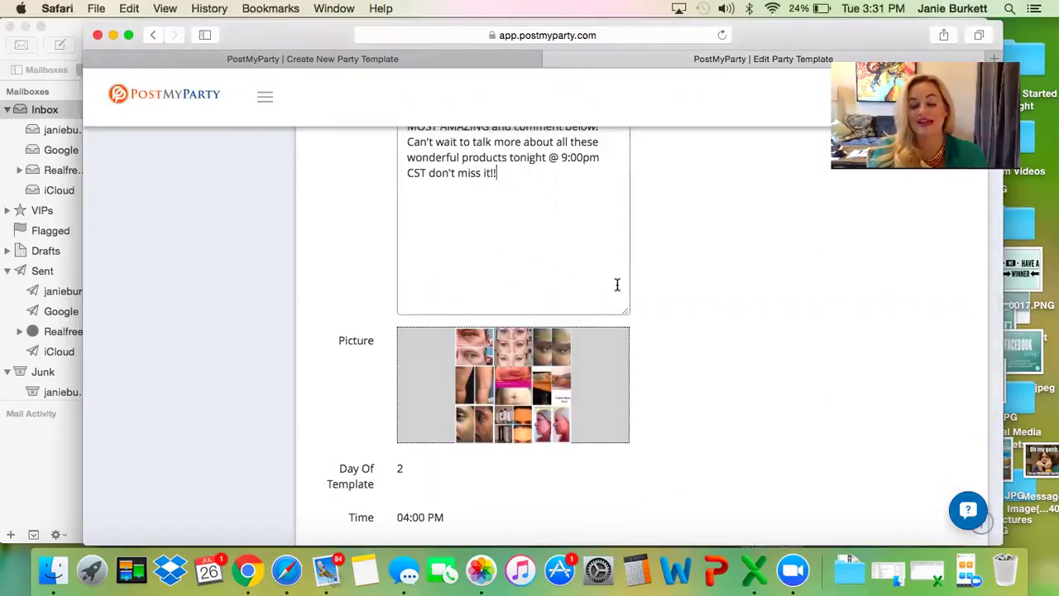
scroll(673, 359, up, 3)
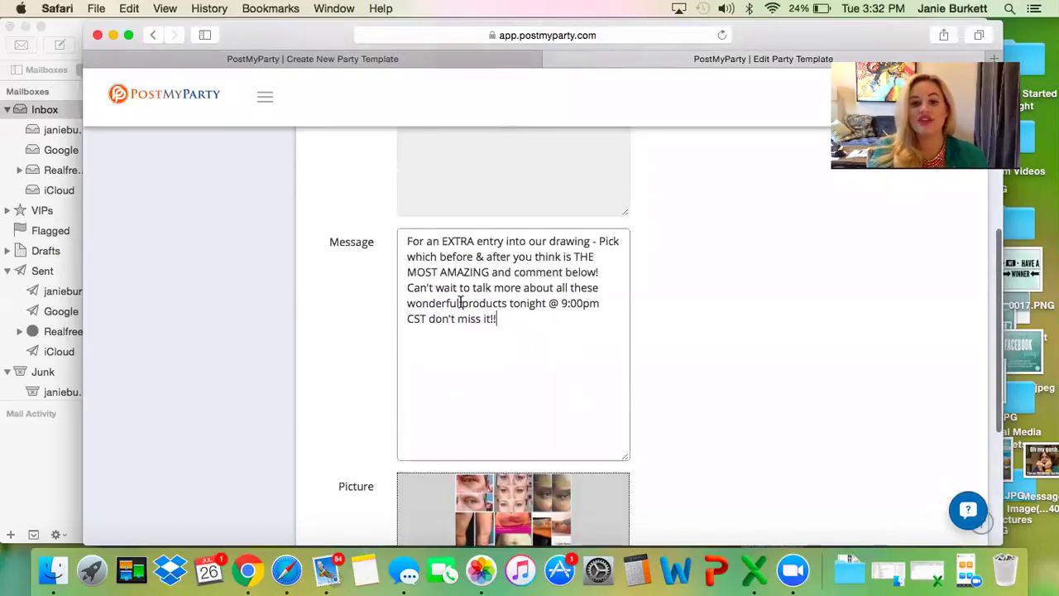
scroll(461, 300, up, 4)
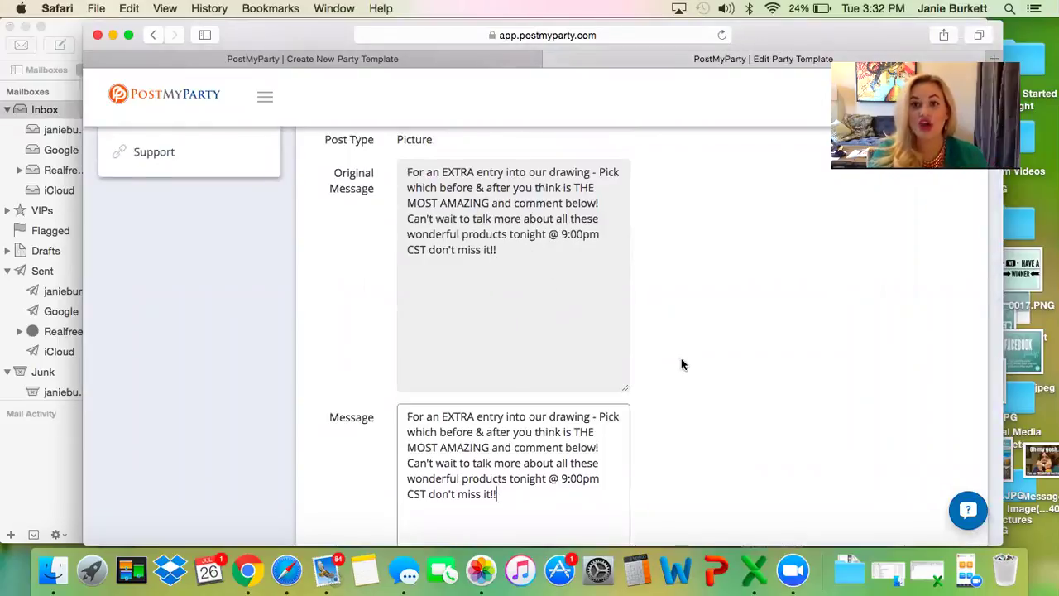
scroll(682, 364, down, 10)
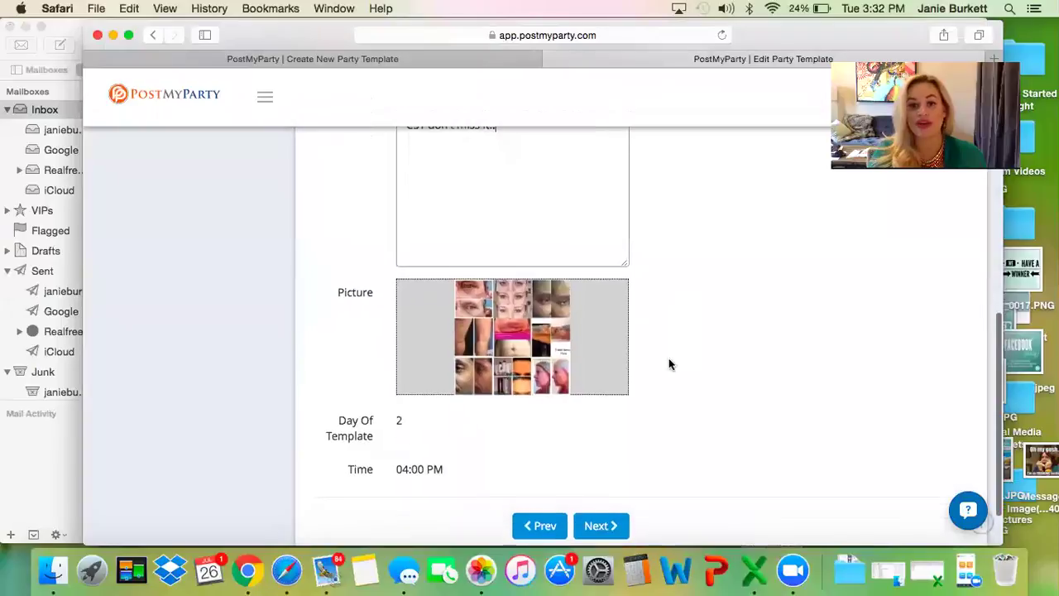
click(612, 461)
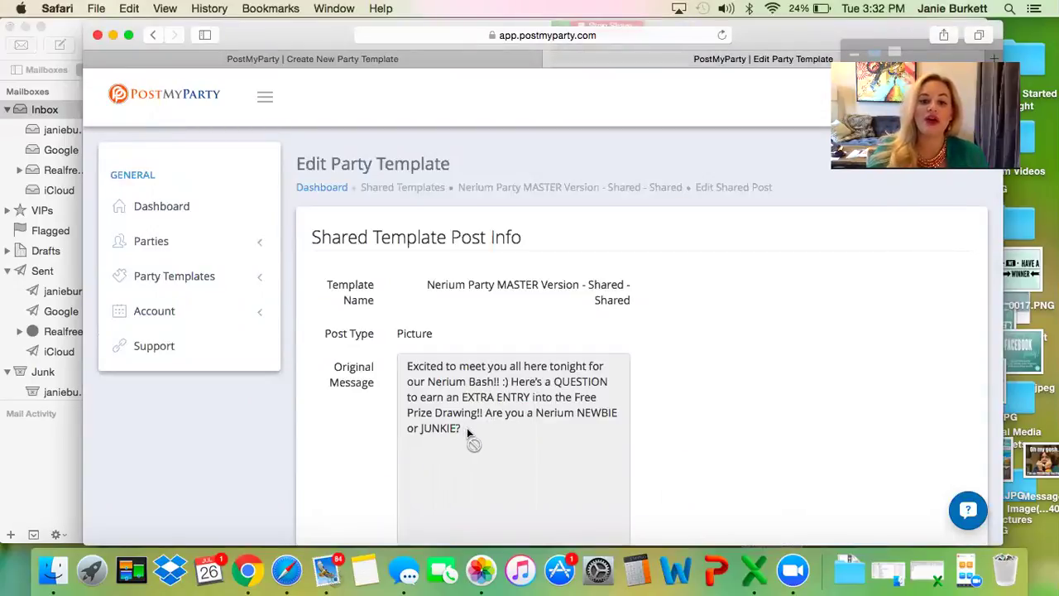
Step: Fill the "Excited to meet you all here tonight" picture post's message with its original text and advance to the next post
drag(460, 427, 375, 347)
scroll(373, 350, down, 10)
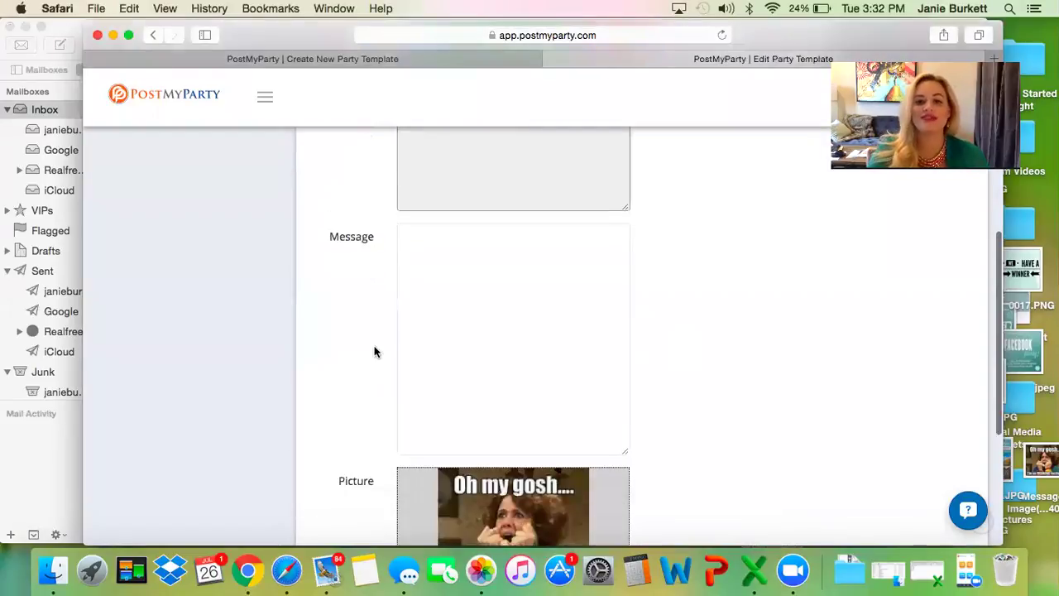
click(459, 301)
key(cmd+v)
scroll(458, 300, down, 5)
click(590, 459)
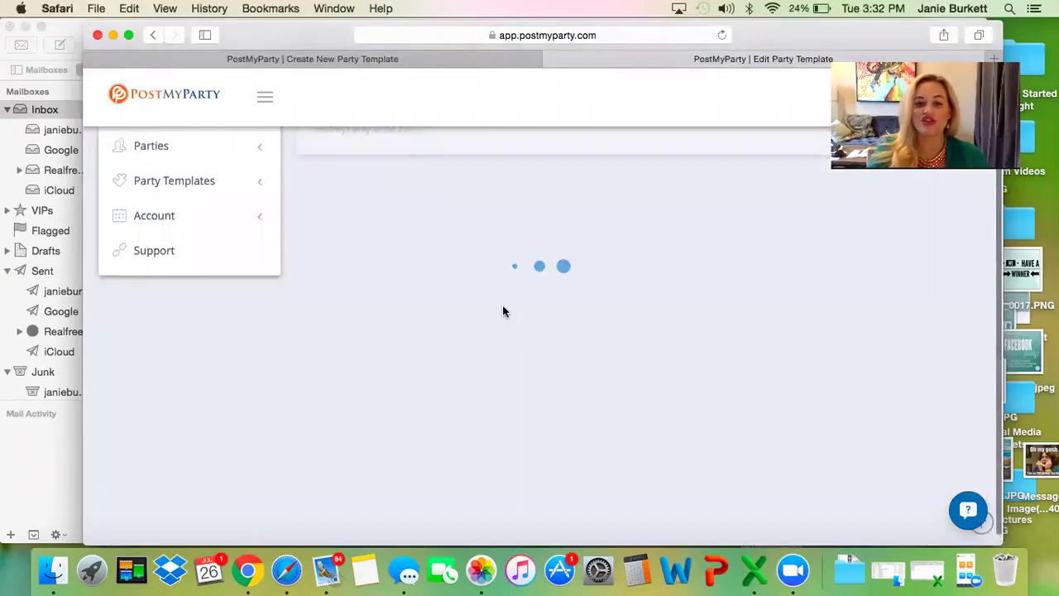
Step: Copy the original "TEN minutes until Nerium Party Time!!" text into that post's message and advance to the next post
scroll(503, 310, down, 3)
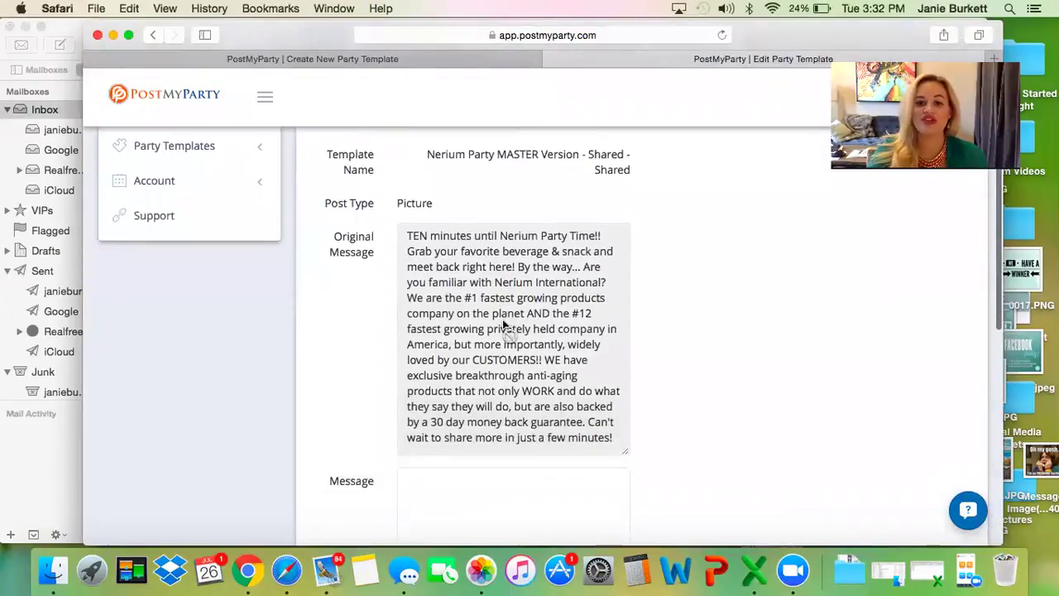
drag(612, 438, 345, 237)
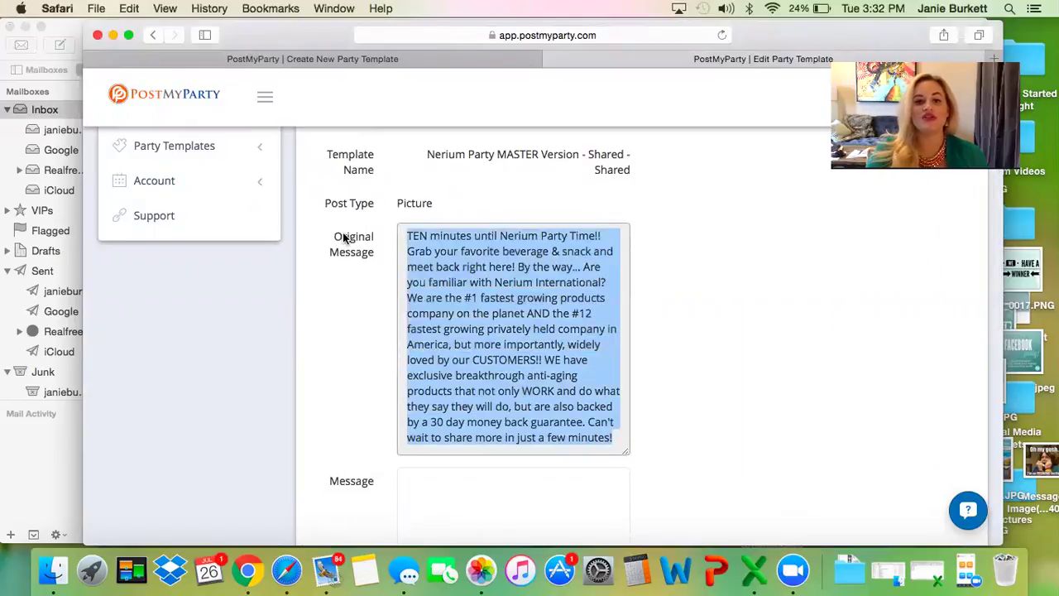
key(ctrl+c)
scroll(356, 249, down, 5)
click(456, 268)
key(ctrl+v)
scroll(456, 267, down, 5)
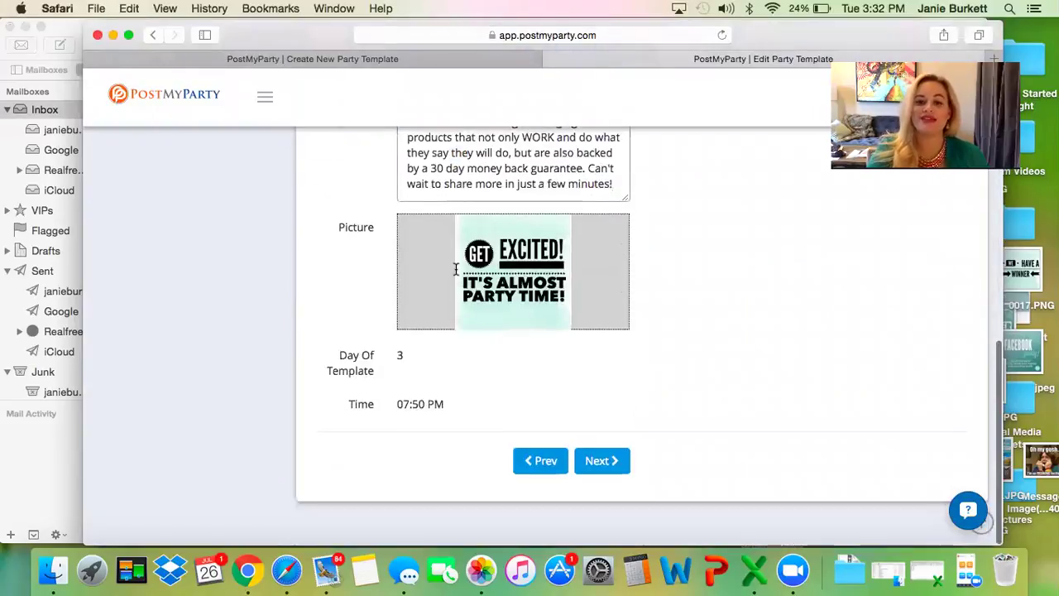
click(602, 460)
Step: Copy the original "1. It's PARTY TIME!" welcome text into that post's message and advance to the next post
scroll(451, 381, down, 4)
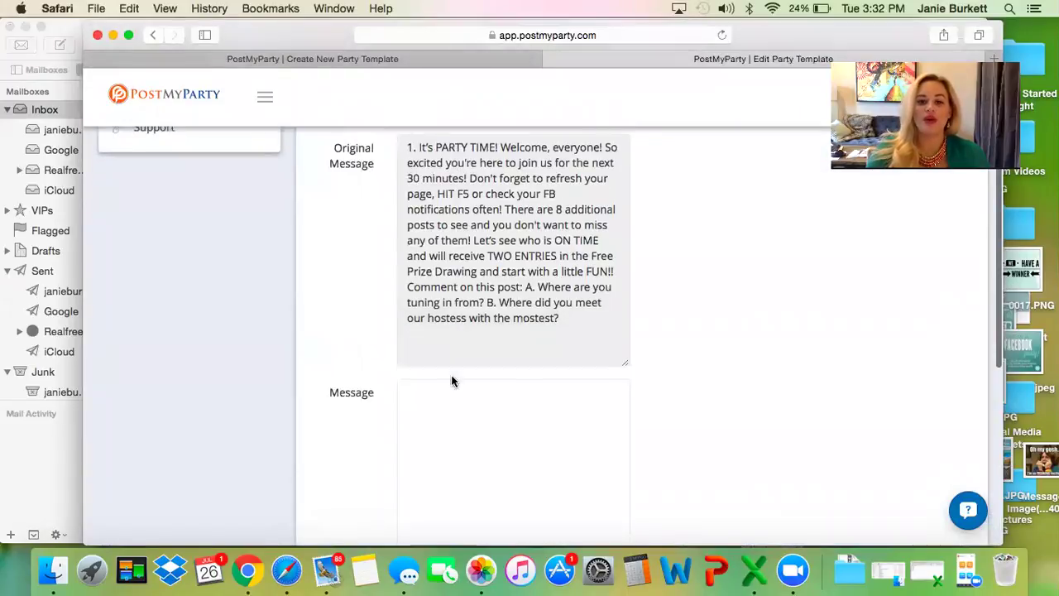
drag(561, 319, 333, 137)
click(446, 419)
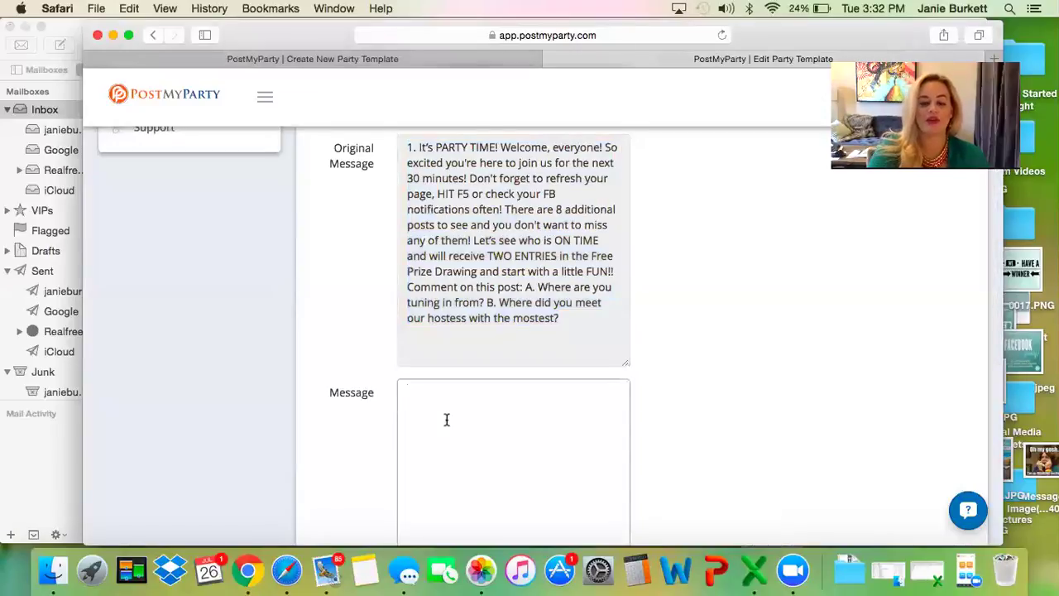
key(super+v)
scroll(446, 419, down, 8)
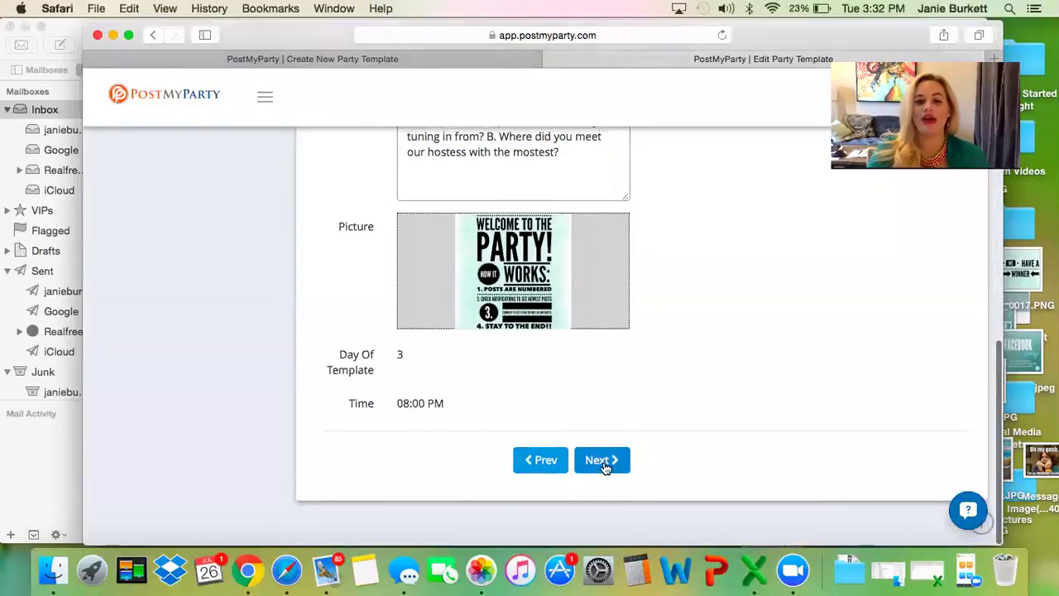
click(603, 462)
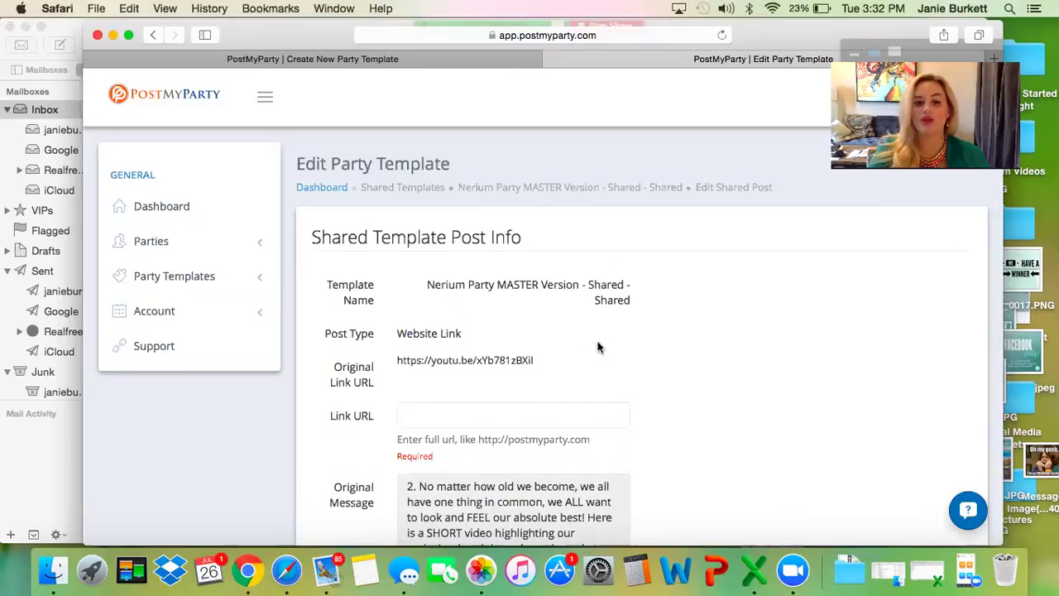
Step: Copy the website link post's original YouTube link into its required Link URL
drag(538, 361, 394, 354)
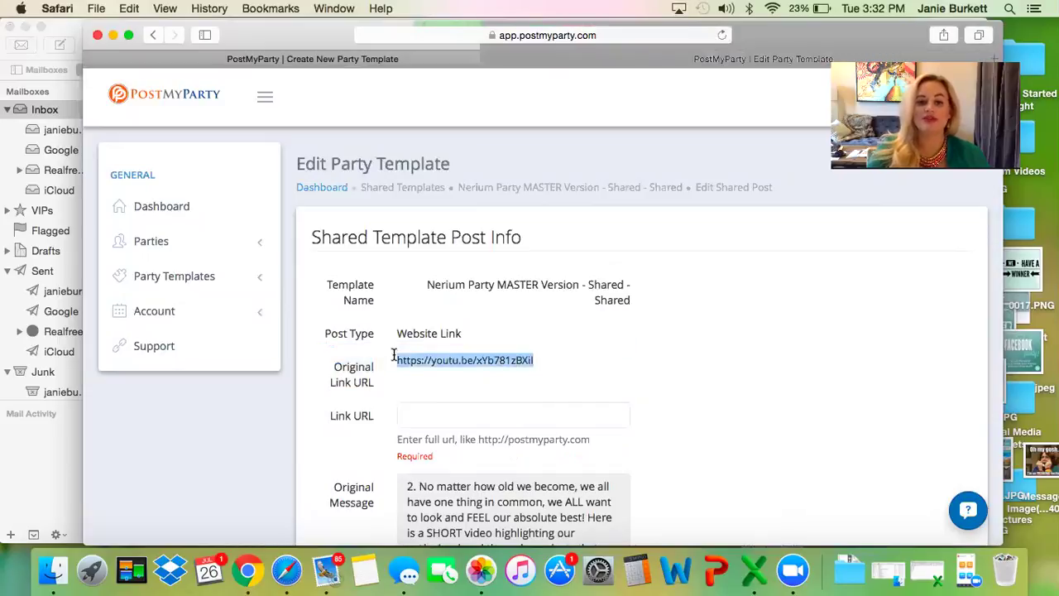
click(409, 418)
key(super+v)
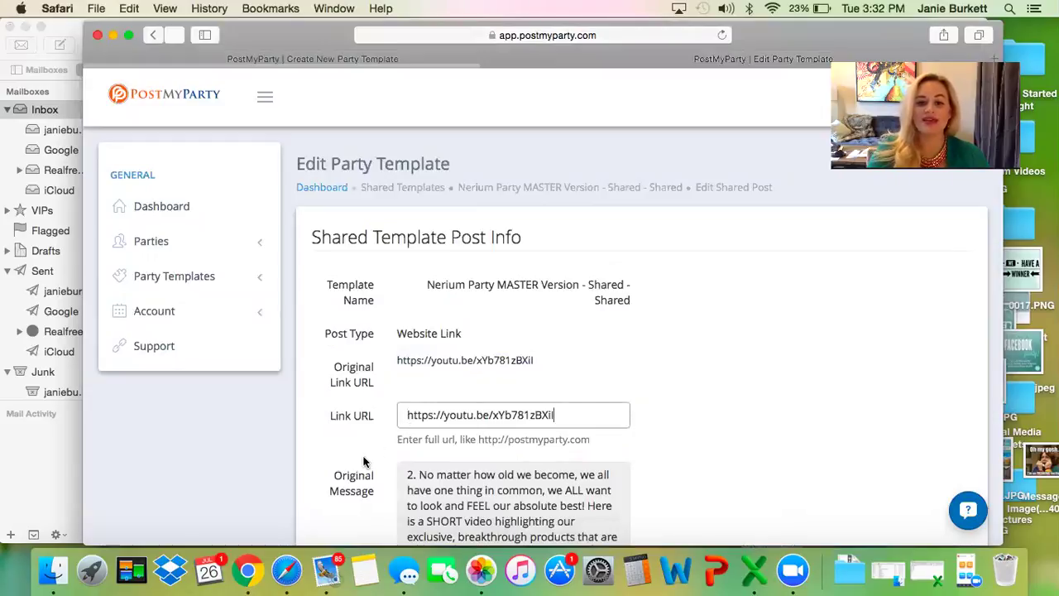
click(364, 461)
Step: Copy the original "2. No matter how old we become" text into the link post's message and review the filled-in post
scroll(364, 462, down, 5)
drag(469, 376, 358, 256)
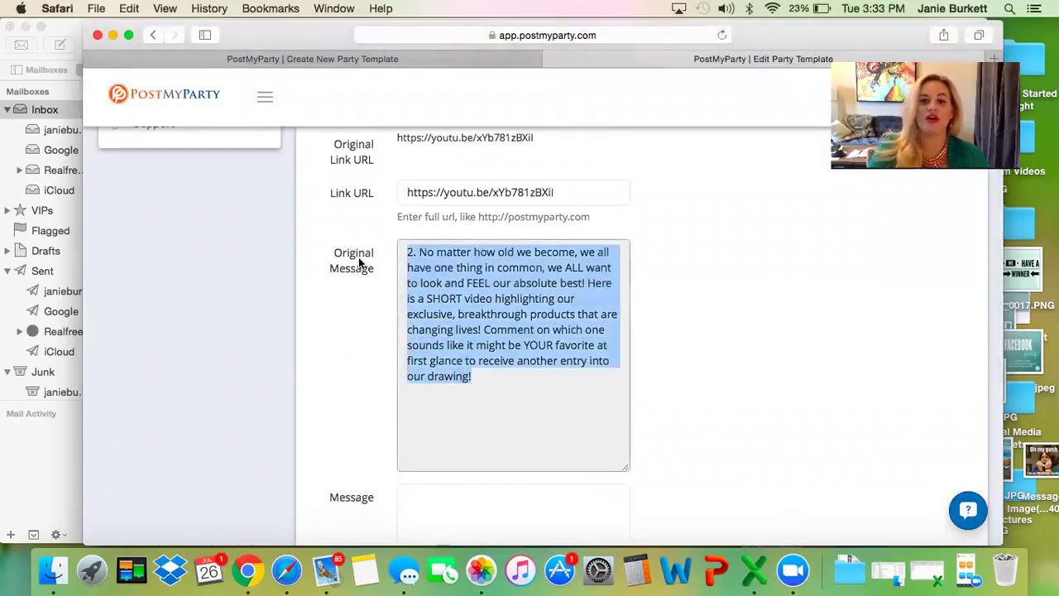
scroll(478, 373, down, 4)
click(478, 376)
key(super+v)
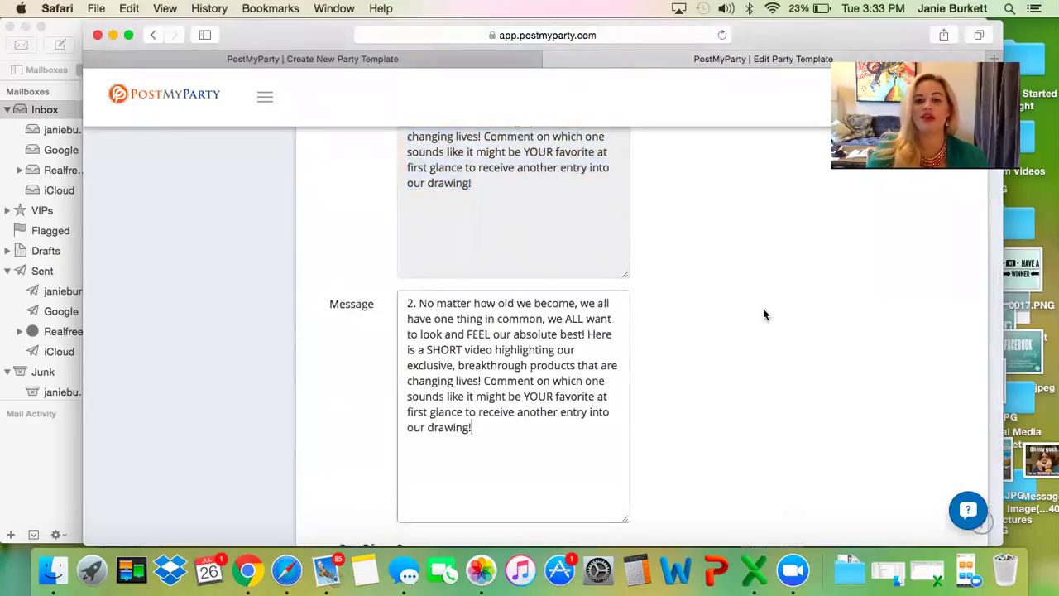
scroll(703, 323, down, 2)
scroll(693, 334, up, 8)
scroll(655, 238, down, 8)
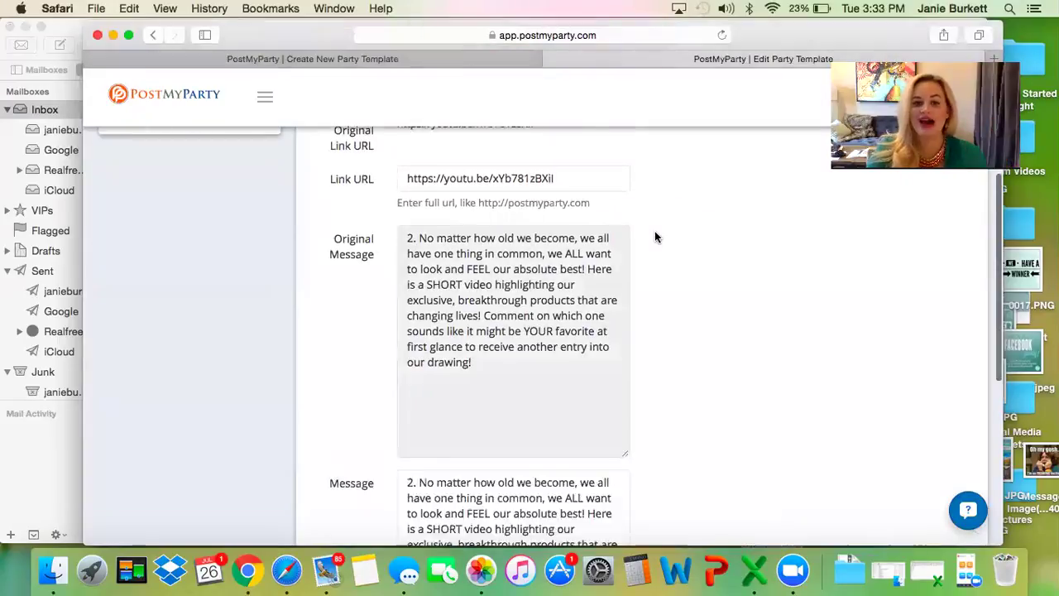
scroll(654, 237, down, 2)
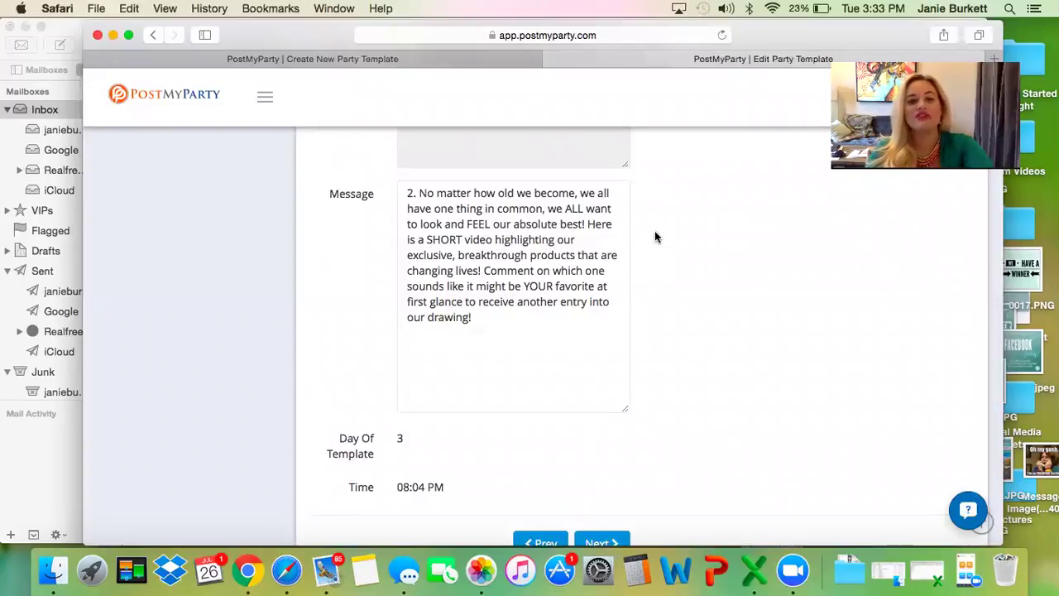
Step: Switch to Chrome, where the PostMyParty member center dashboard is open
key(super+Tab)
key(super+Tab)
key(super+Tab)
key(super+Tab)
key(super+Tab)
key(super+Tab)
key(super+Tab)
key(super+Tab)
key(super+Tab)
key(super+Tab)
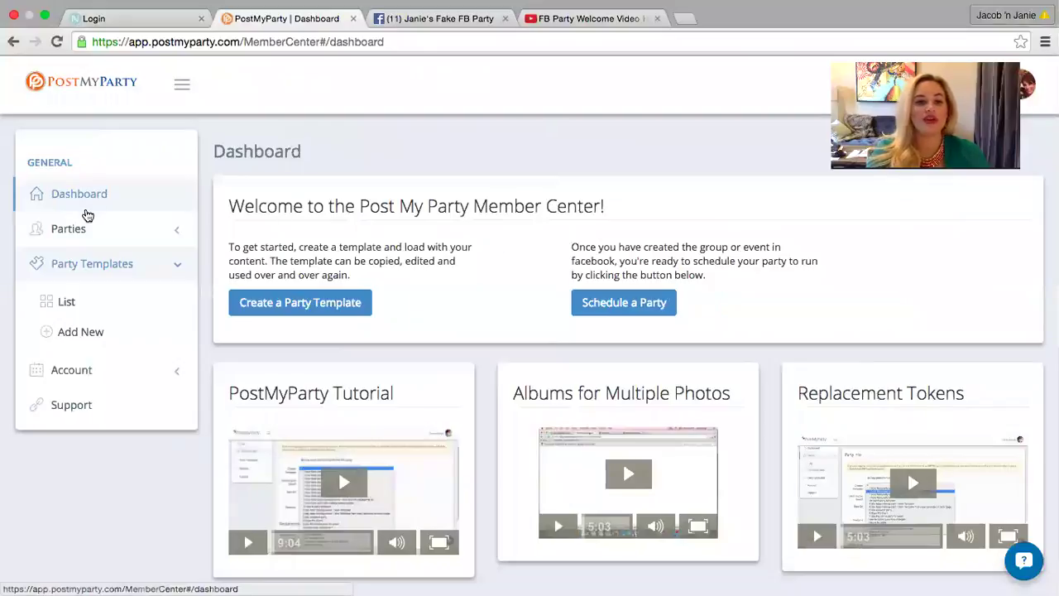
Step: Open the "Nerium Party Version 2" template for editing from the party template list and look over its posts
click(179, 269)
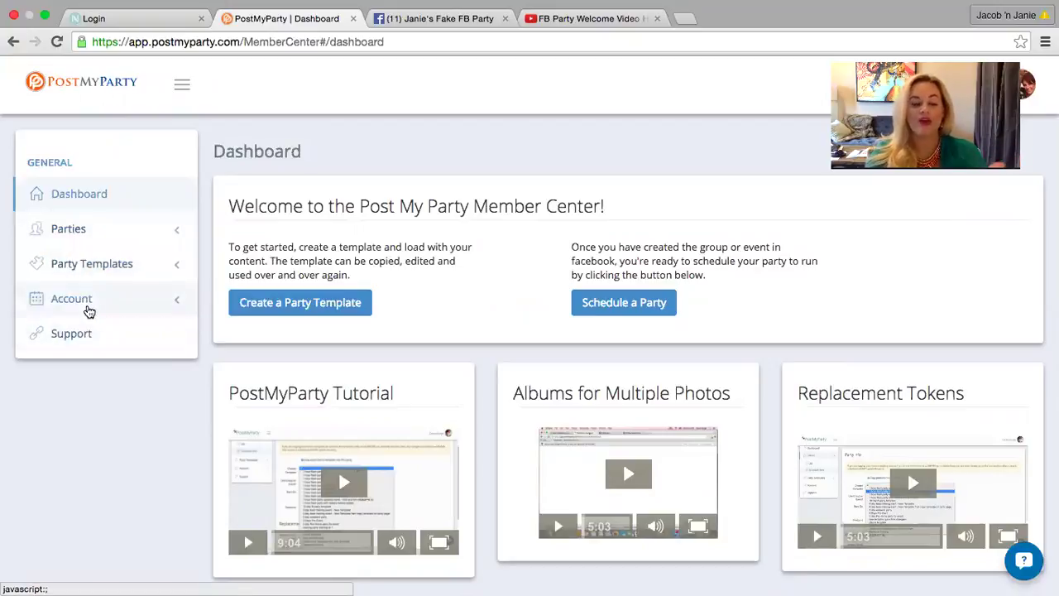
click(93, 269)
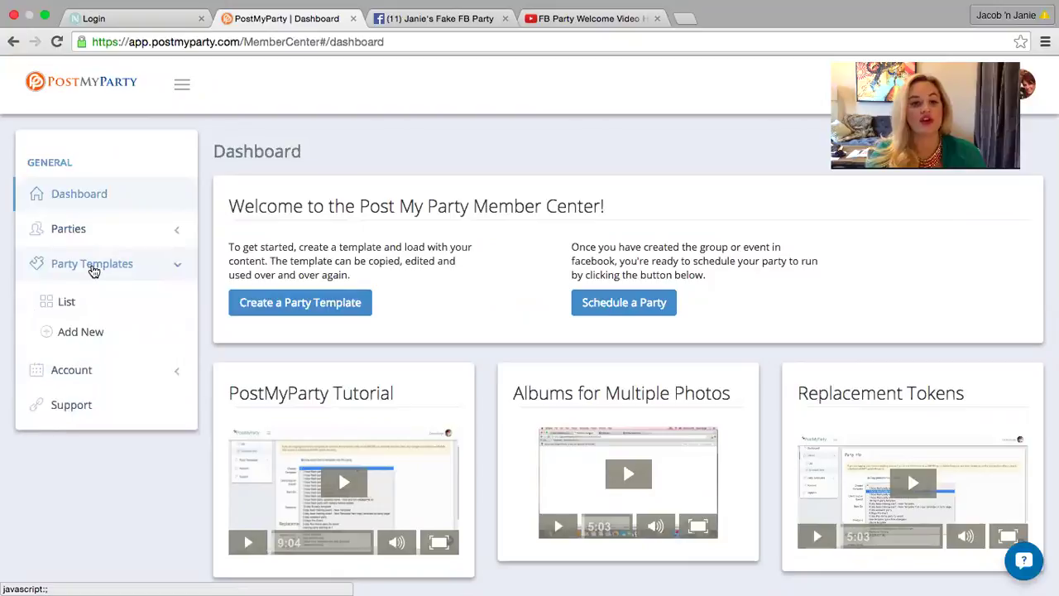
click(62, 303)
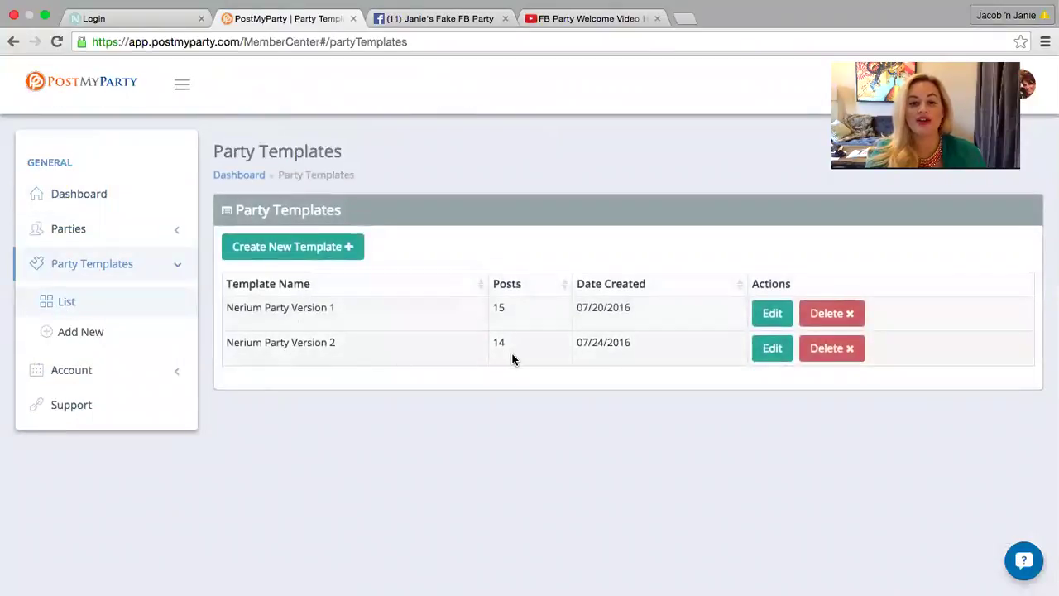
click(772, 349)
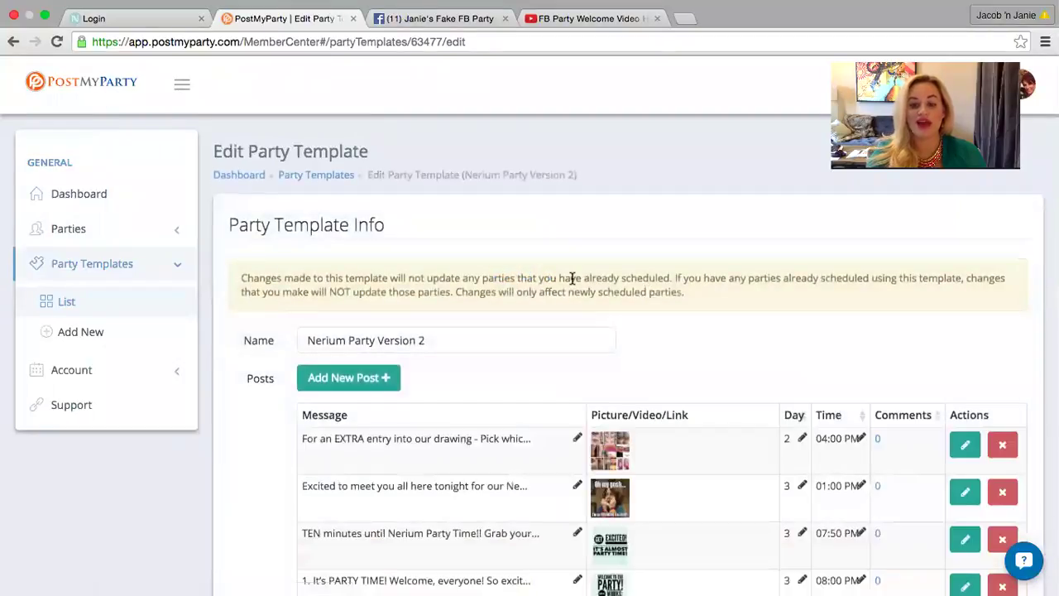
scroll(572, 279, down, 3)
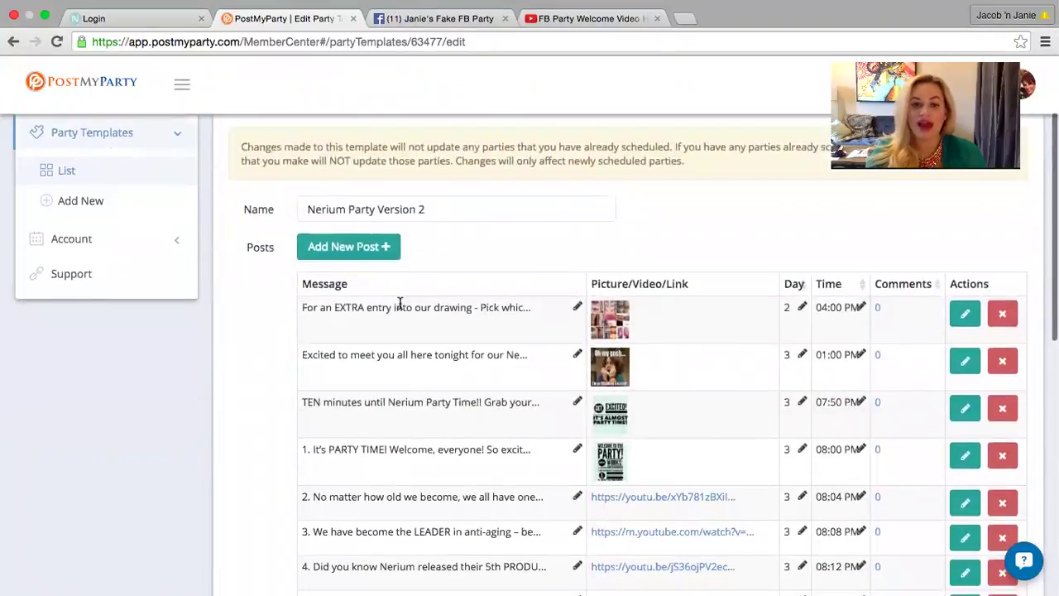
Step: Look through all posts of the "Nerium Party Version 2" template, checking their messages, media, days and times
scroll(306, 395, down, 12)
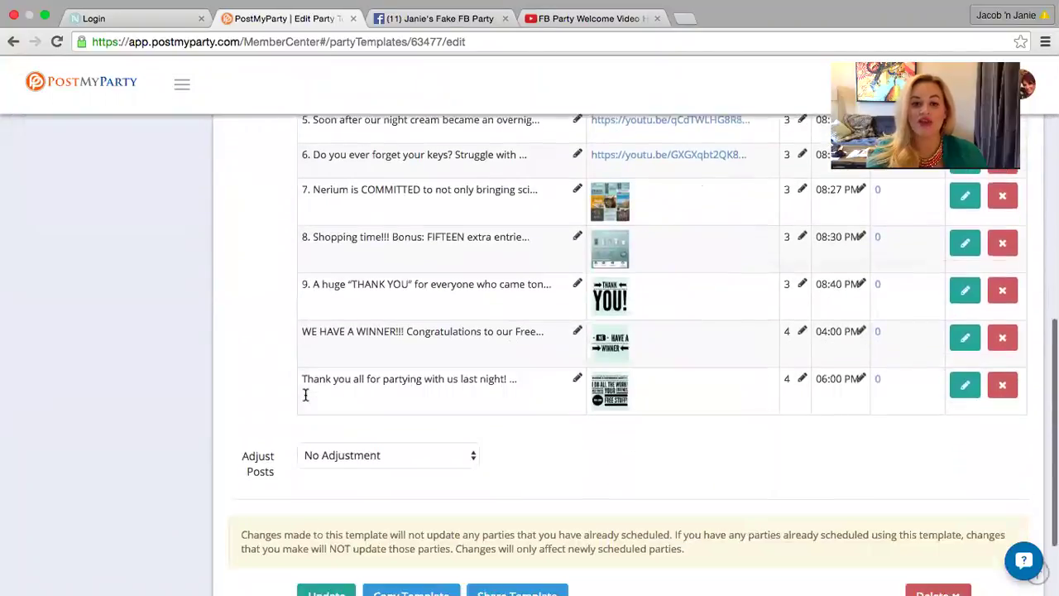
scroll(303, 392, up, 7)
scroll(305, 400, down, 6)
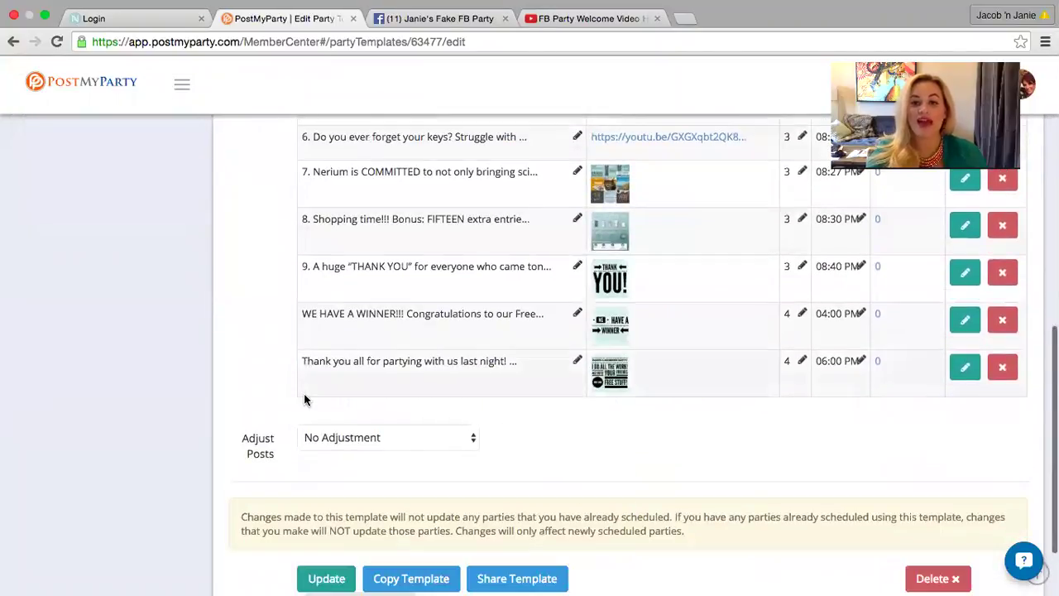
scroll(306, 397, up, 4)
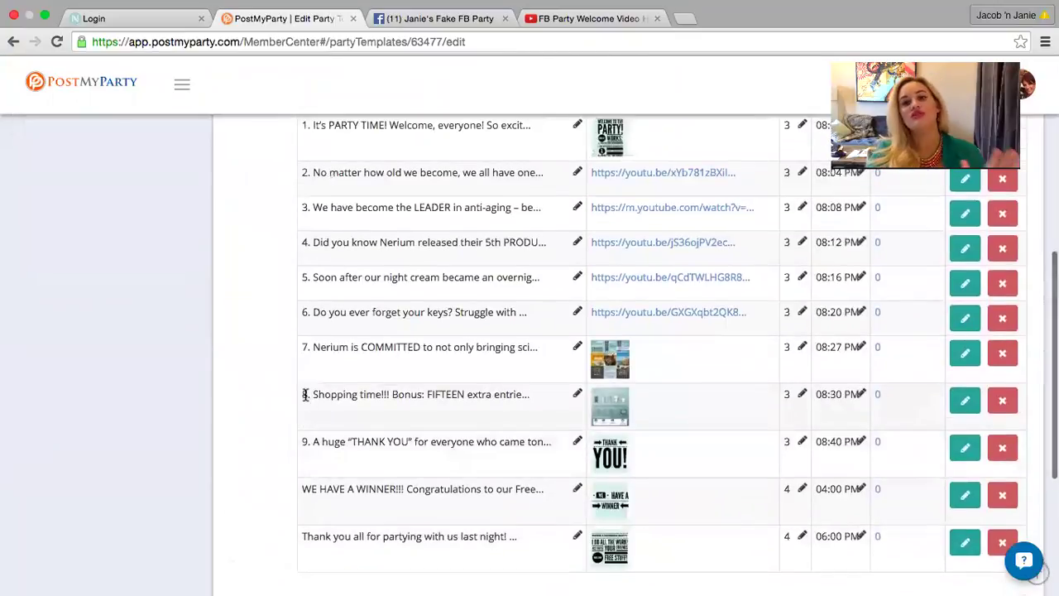
scroll(305, 395, up, 4)
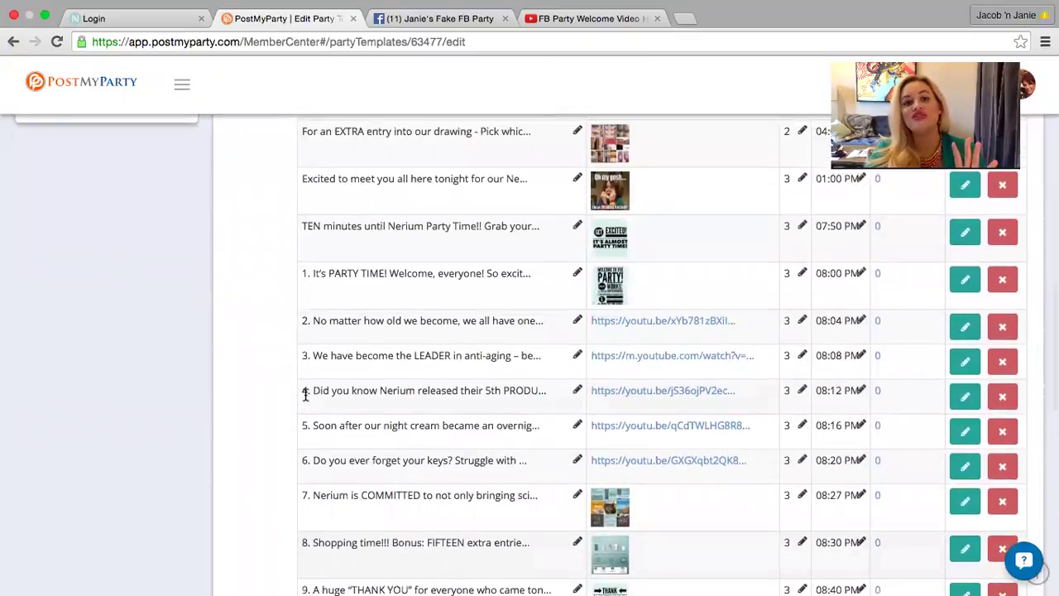
scroll(305, 394, up, 3)
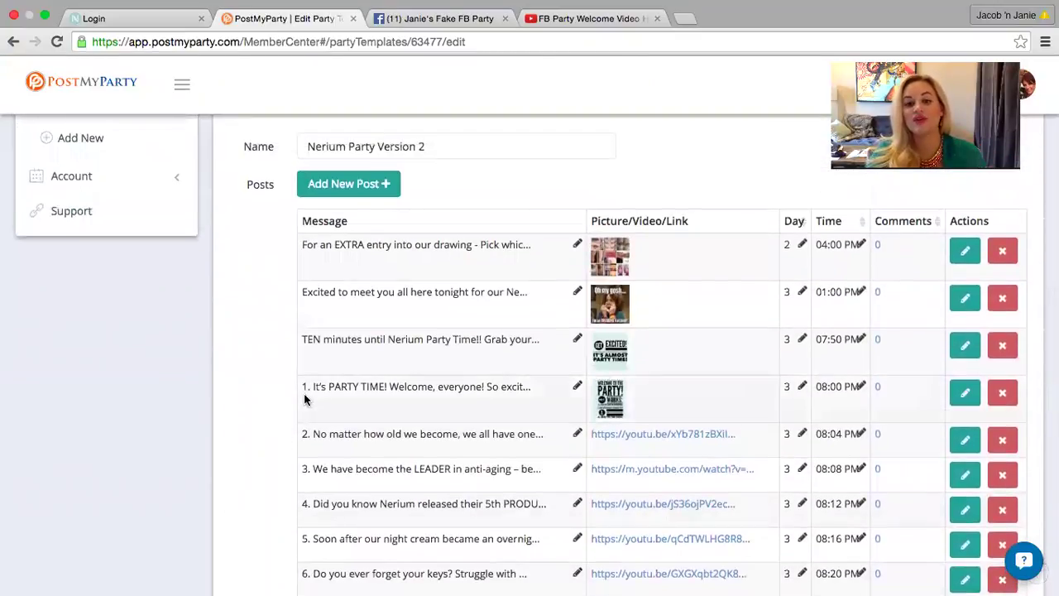
scroll(304, 399, up, 5)
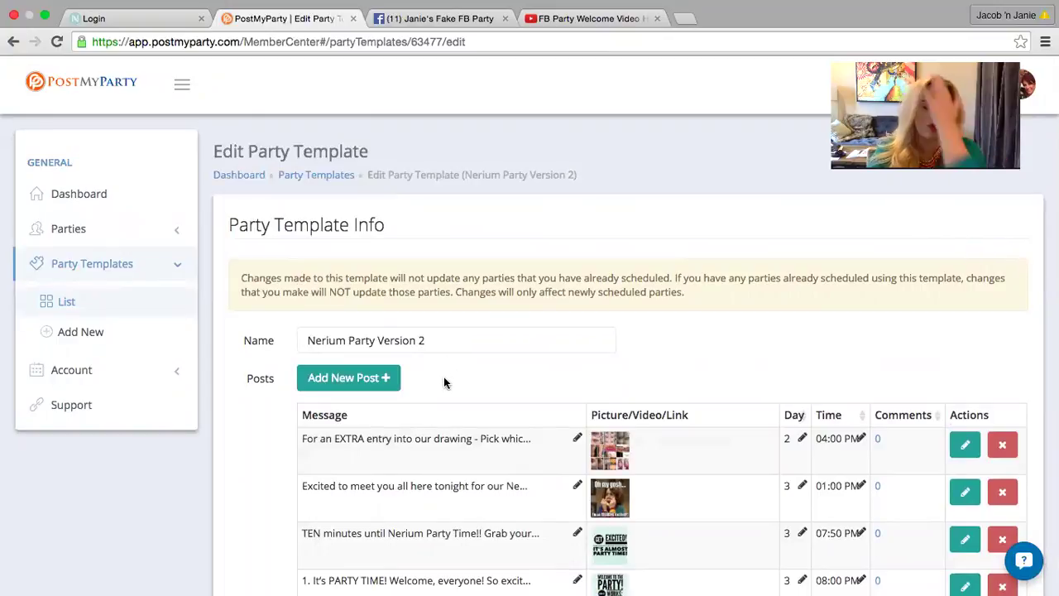
Step: Start scheduling a new party that copies its posts from the "Nerium Party Version 2" template
click(71, 232)
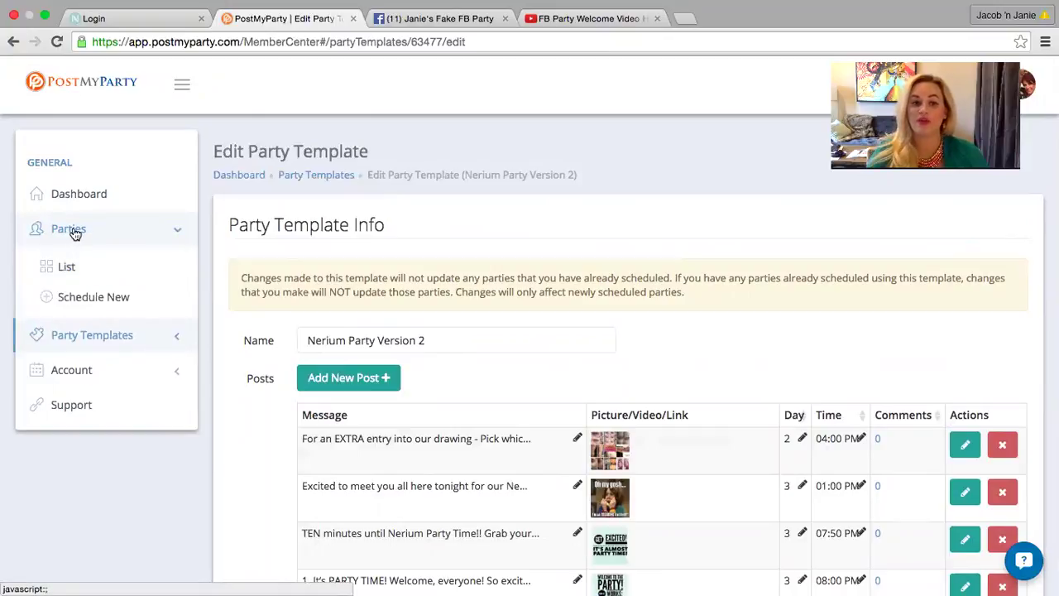
click(74, 298)
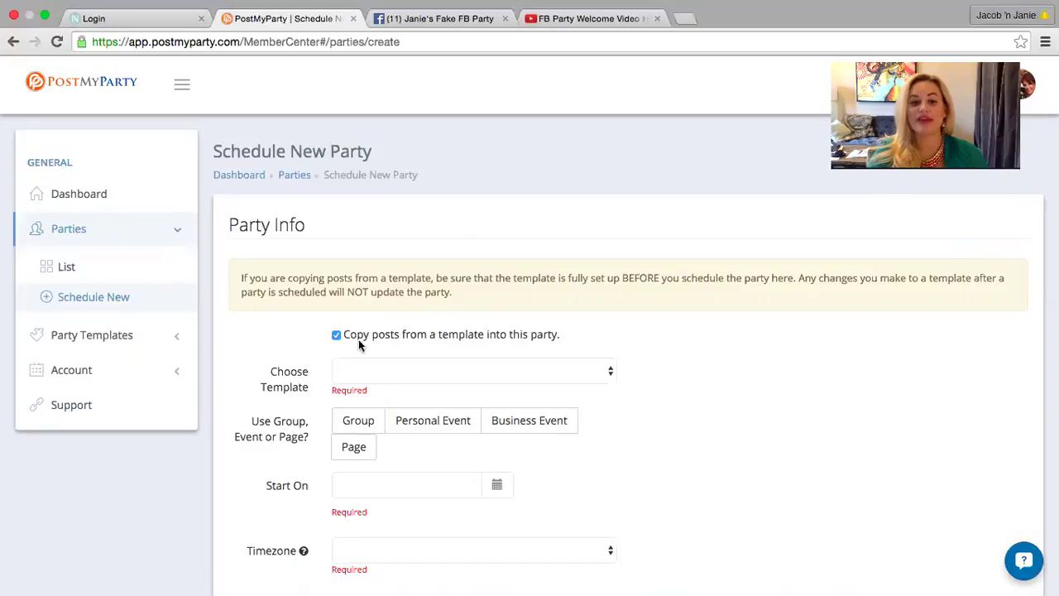
click(378, 372)
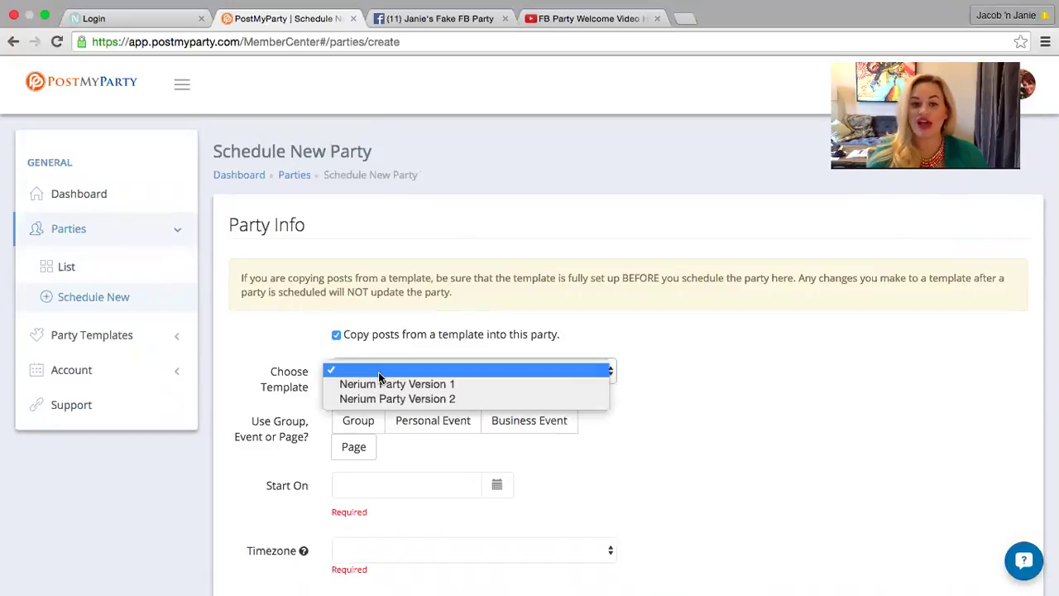
click(385, 398)
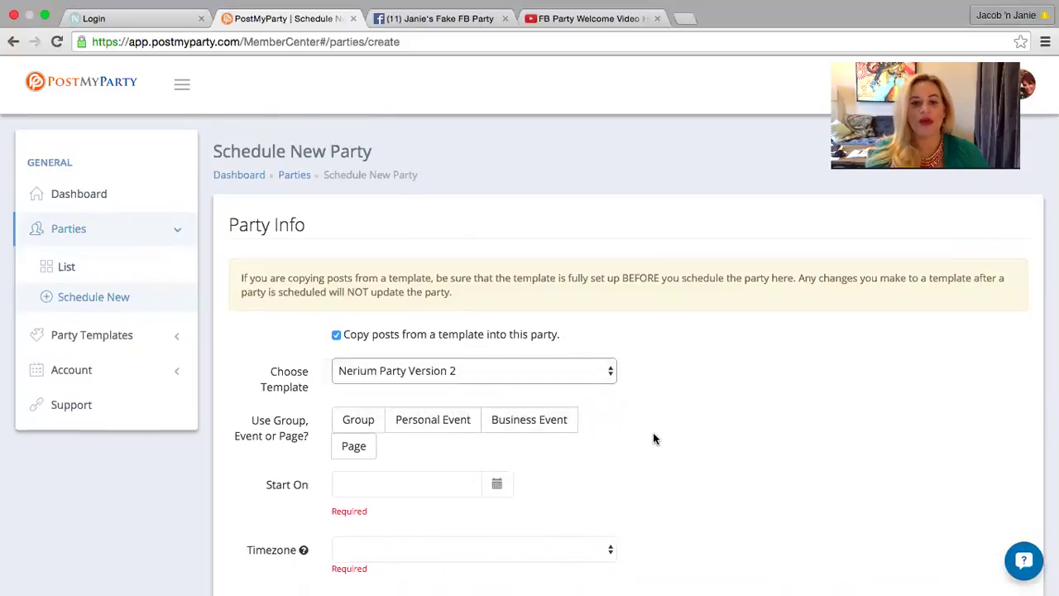
Step: Set the party to use a personal event and choose the Fake FB Party event dated 07/27/2016
scroll(657, 439, down, 3)
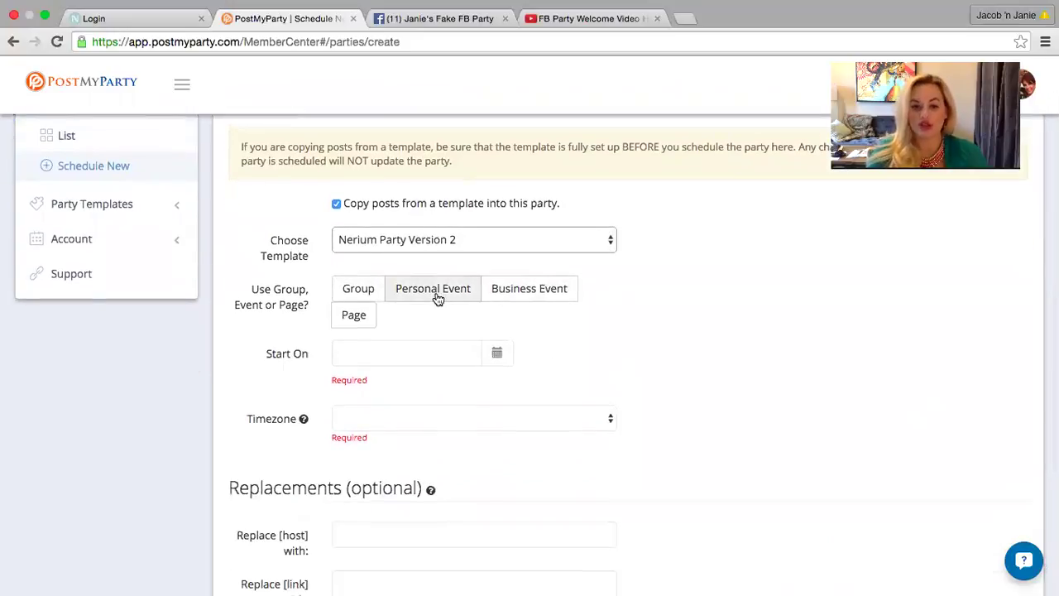
click(437, 296)
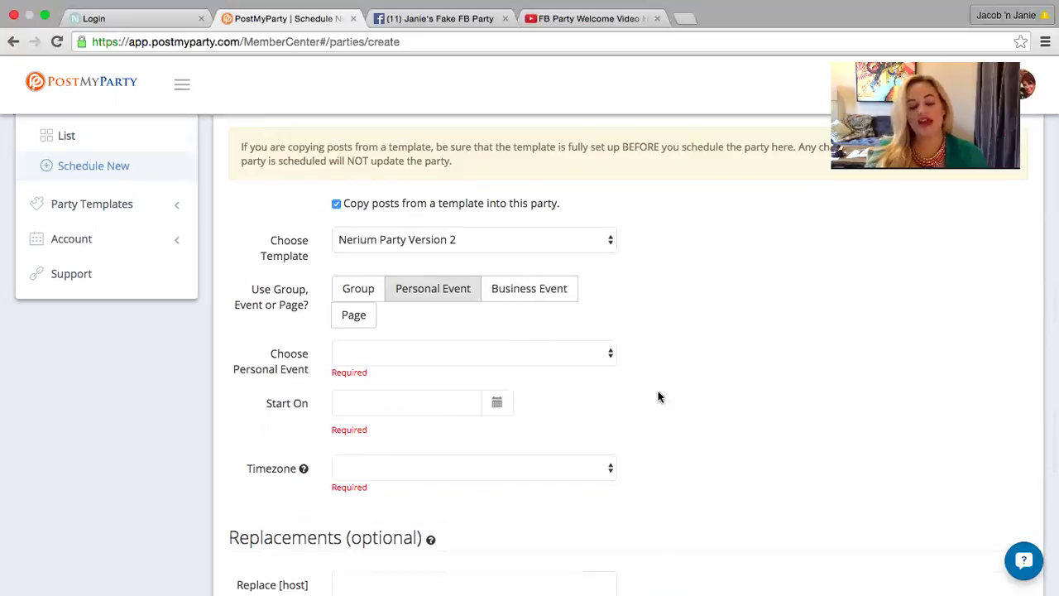
click(528, 354)
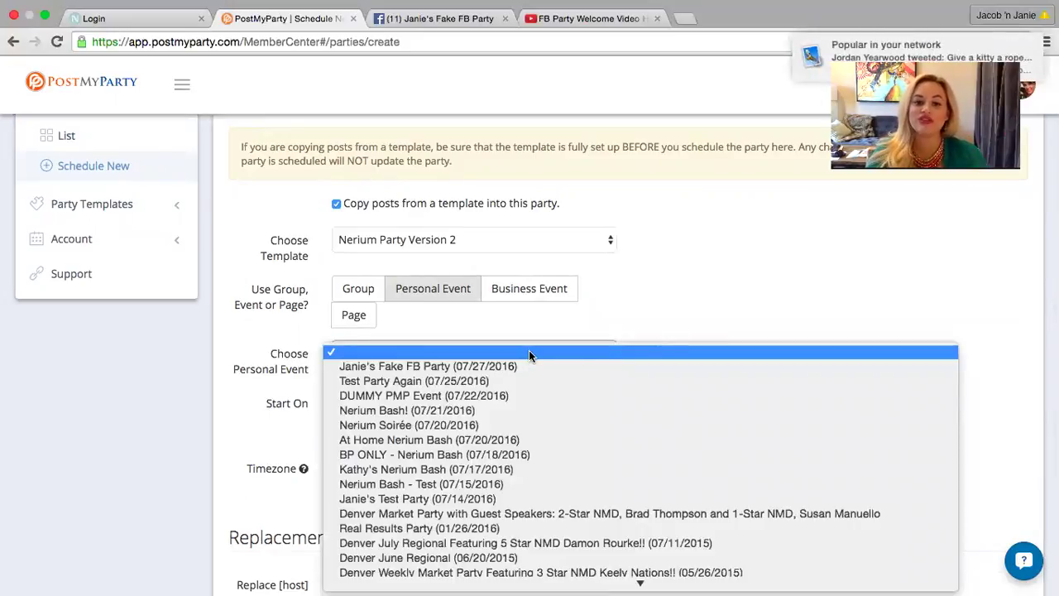
mouse_move(533, 585)
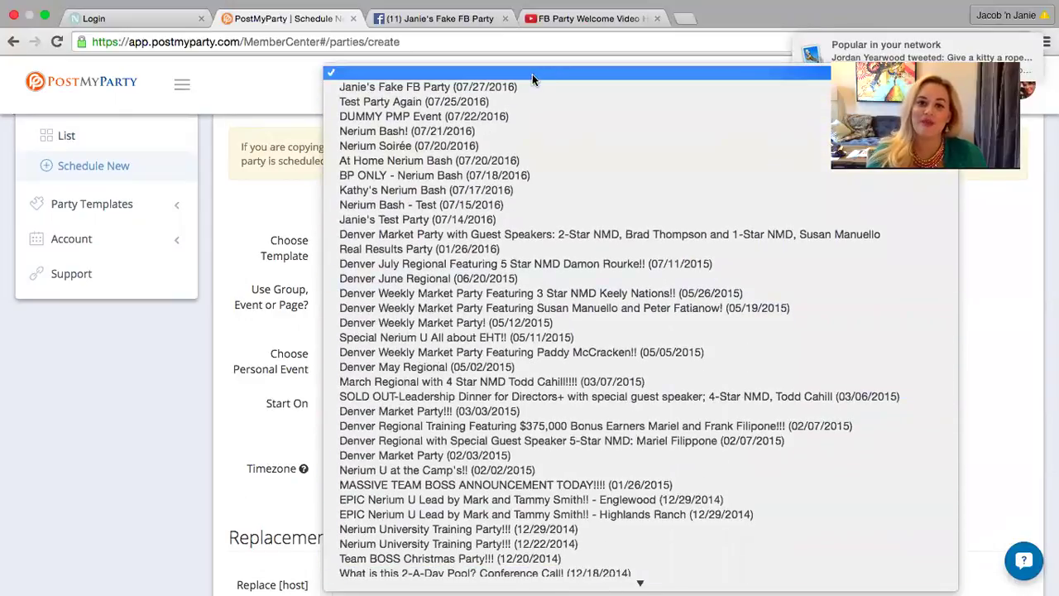
click(482, 87)
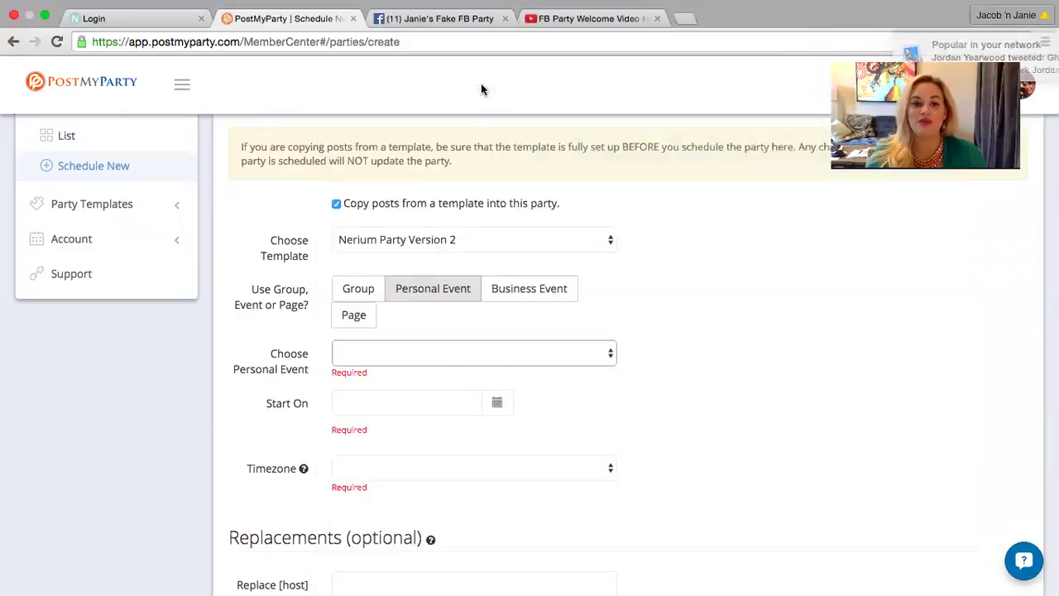
Step: Set the new party's start date to 07/26/2016
scroll(686, 327, down, 2)
scroll(683, 325, down, 1)
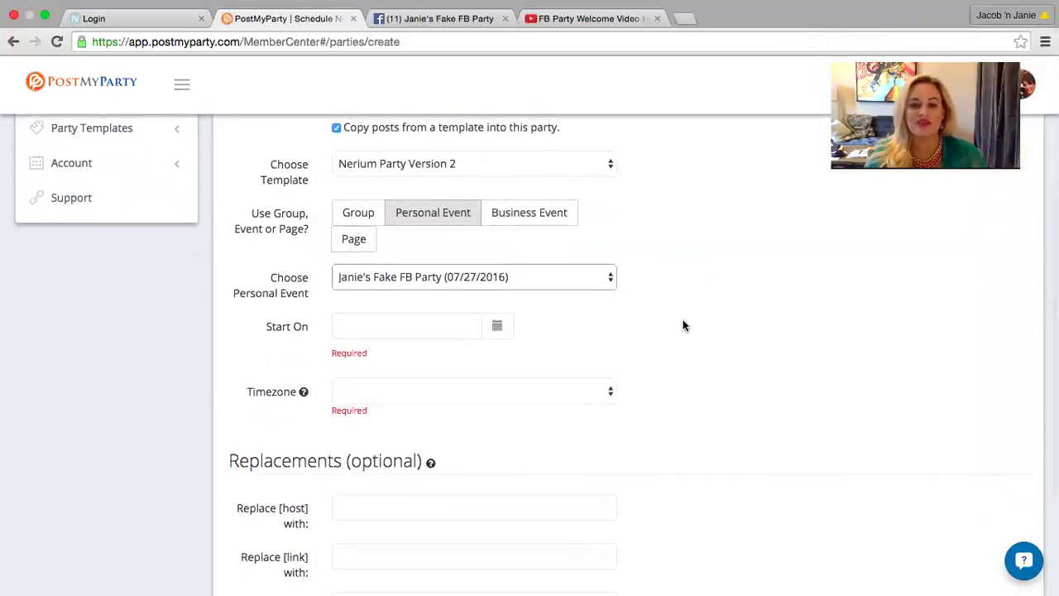
scroll(683, 326, down, 1)
scroll(684, 326, up, 3)
scroll(683, 325, up, 1)
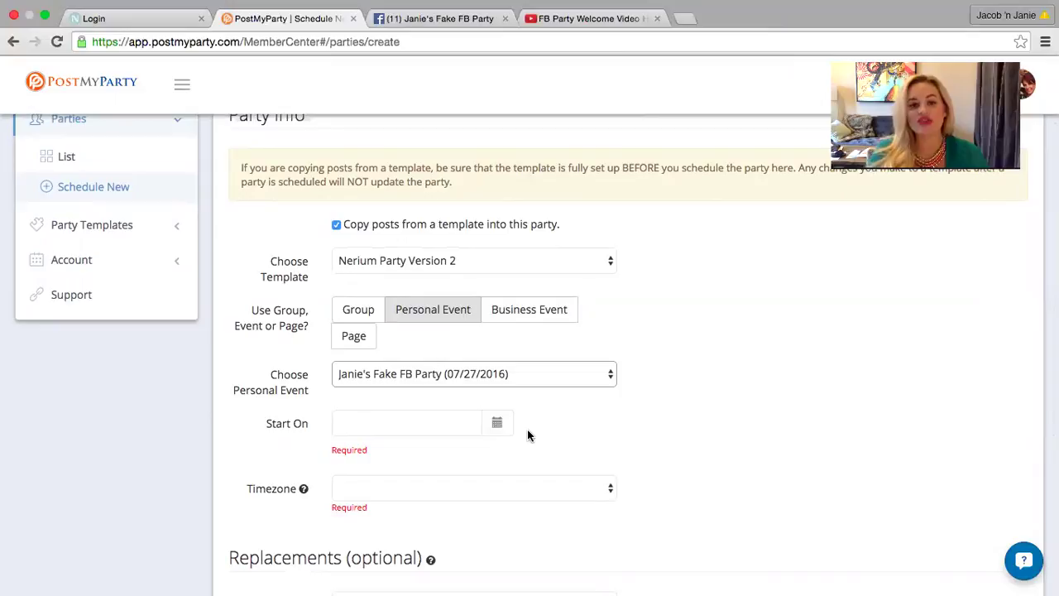
click(496, 423)
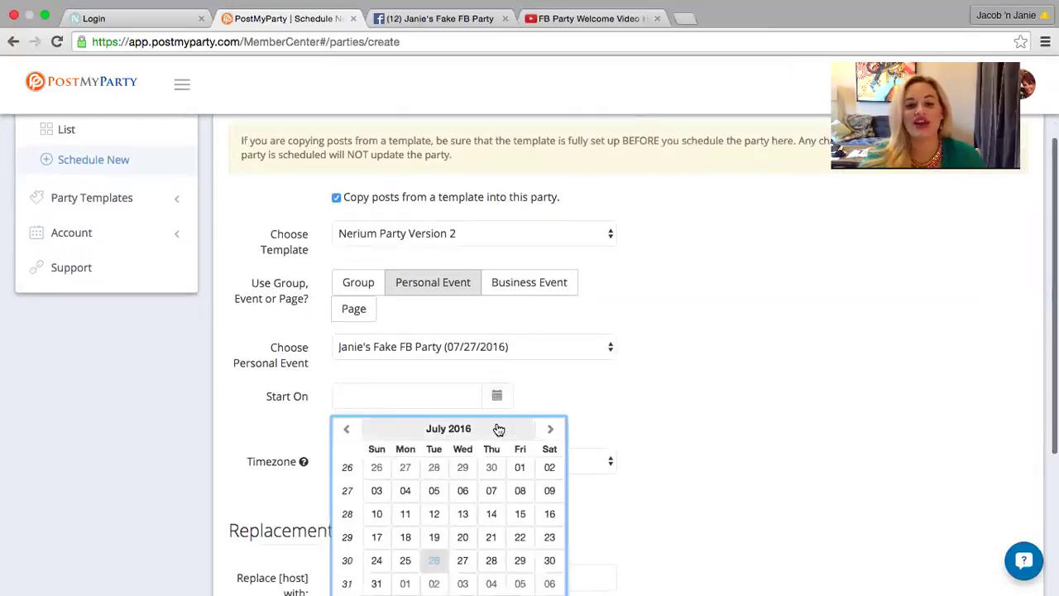
click(433, 560)
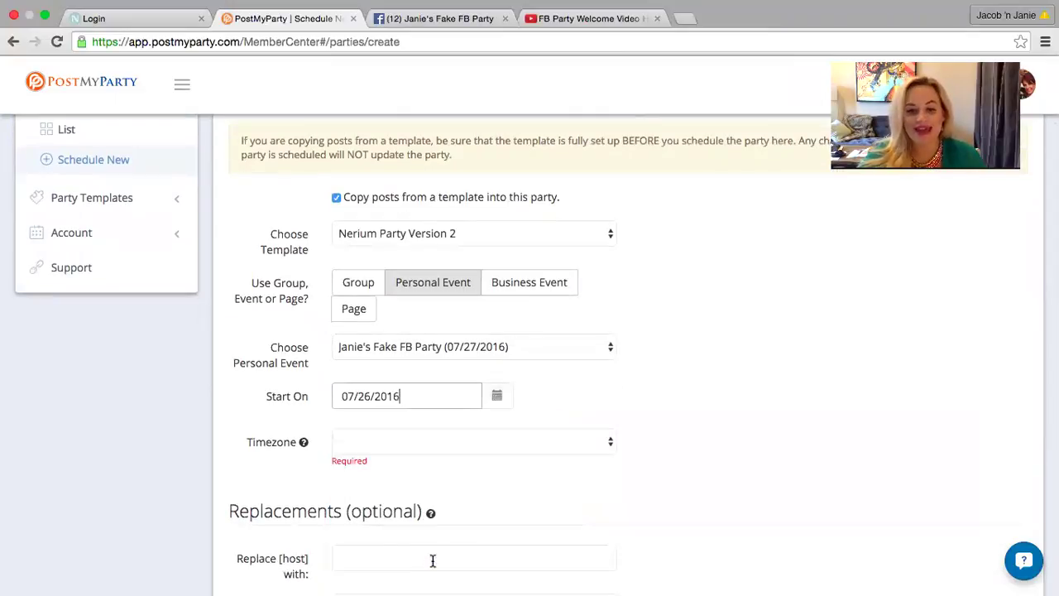
click(627, 397)
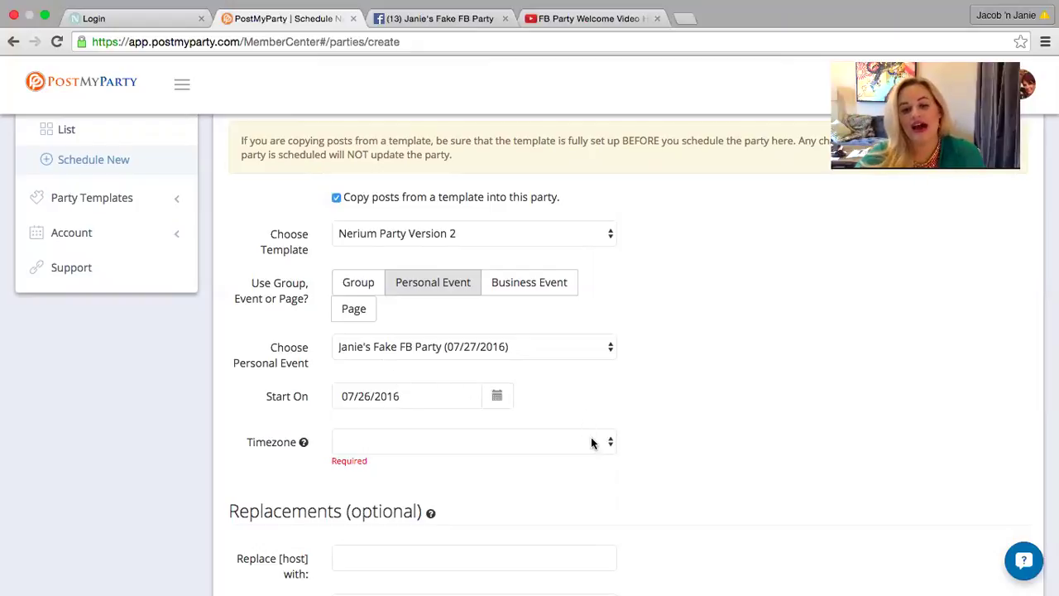
Step: Set the timezone to (UTC-06:00) Central Time (US & Canada) and create the party without any replacements
scroll(590, 442, down, 2)
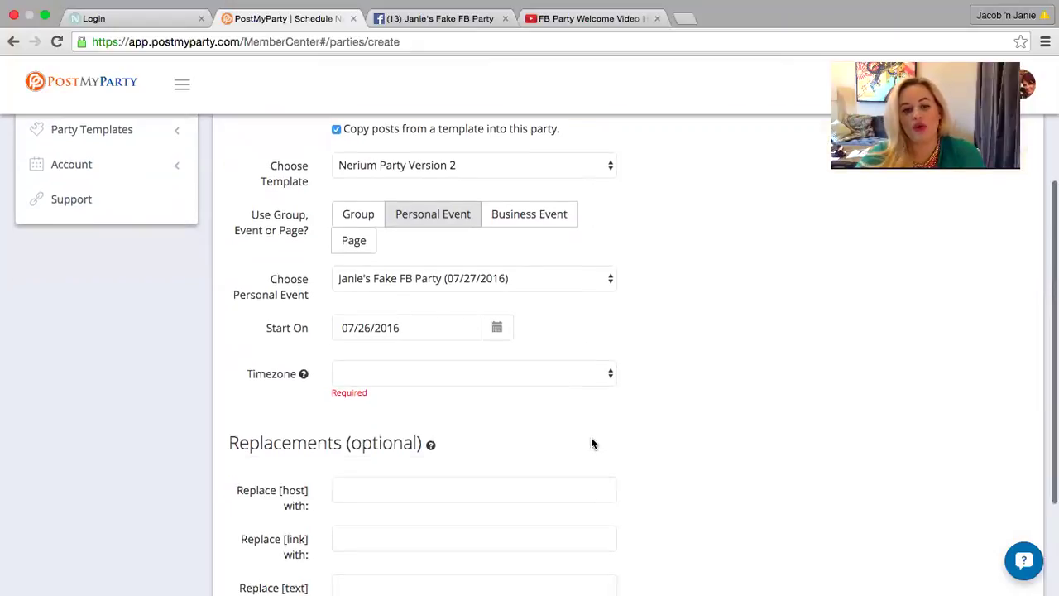
click(594, 374)
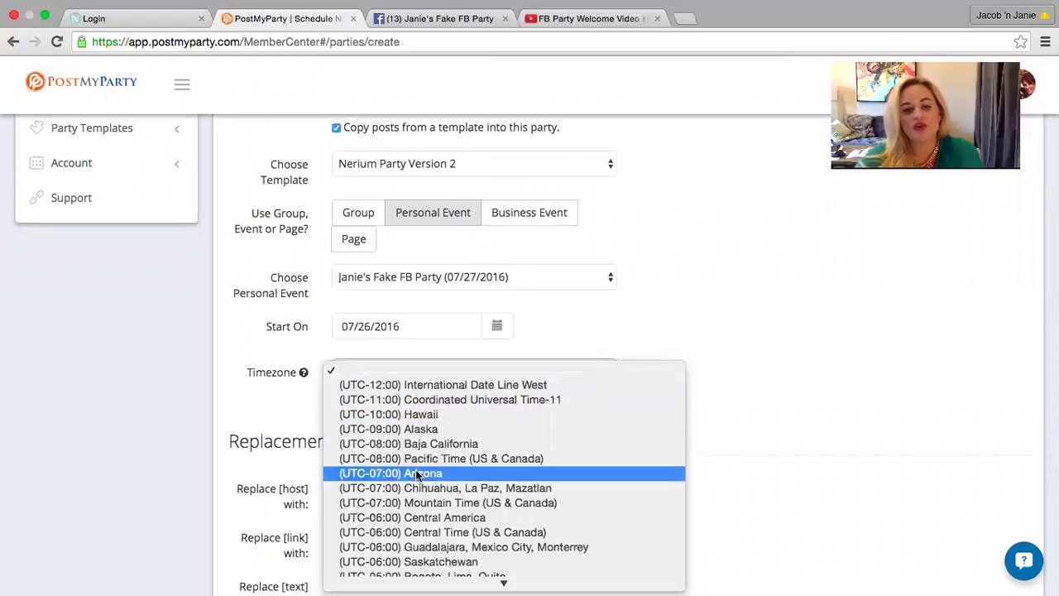
click(416, 535)
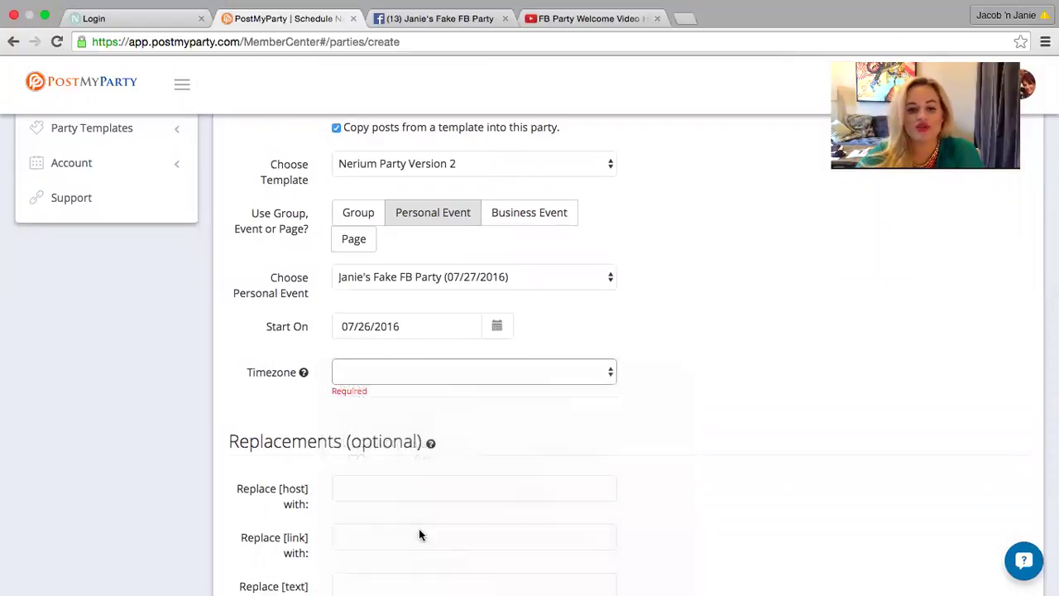
scroll(641, 449, down, 4)
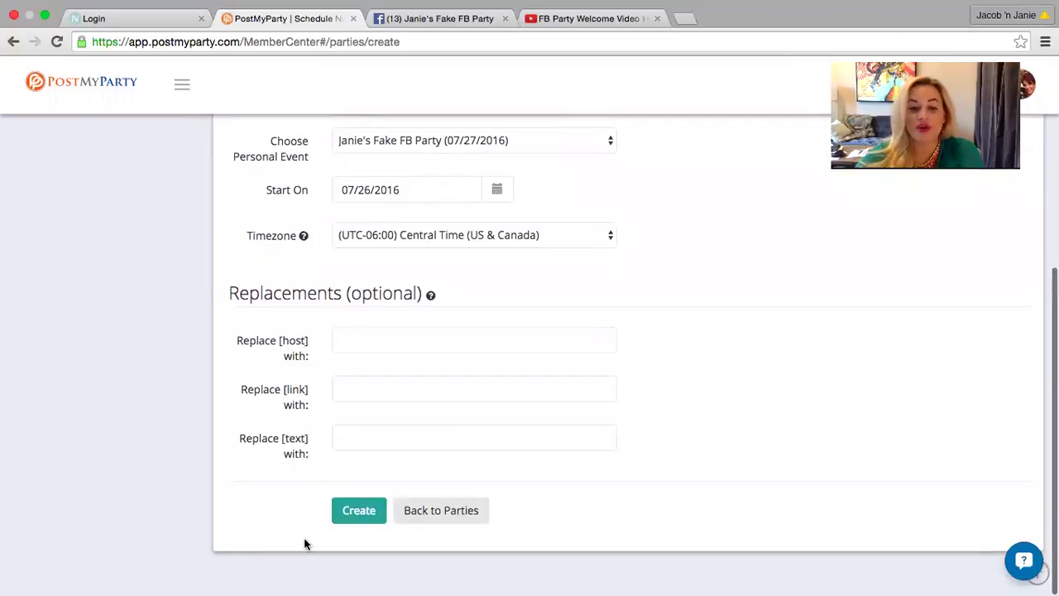
click(359, 510)
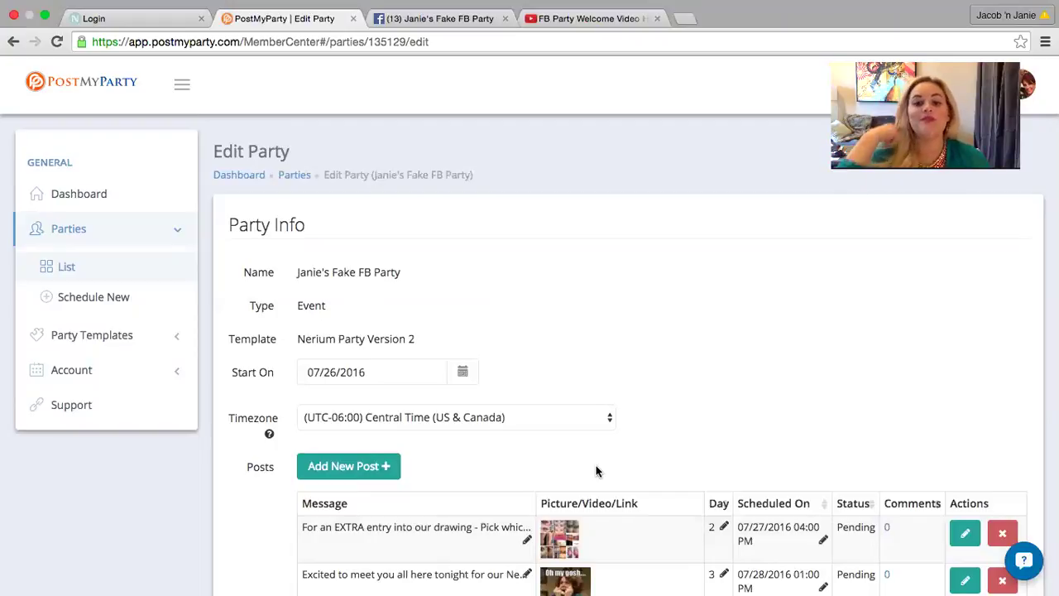
Step: Review the created party's posts and their scheduled dates and times, especially the time of the "1. It's PARTY TIME!" post
scroll(302, 480, down, 4)
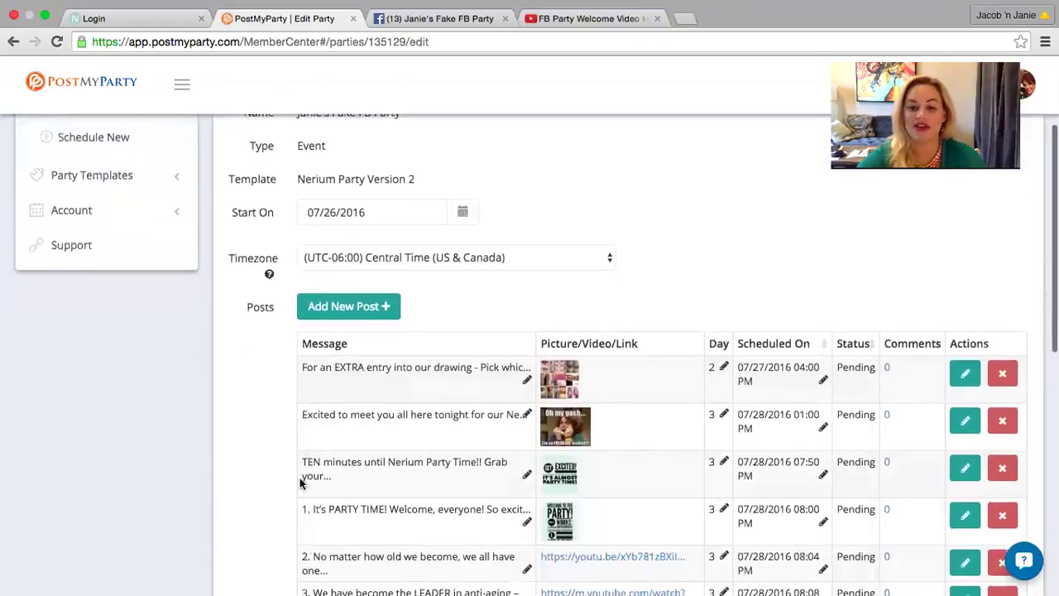
scroll(300, 483, down, 1)
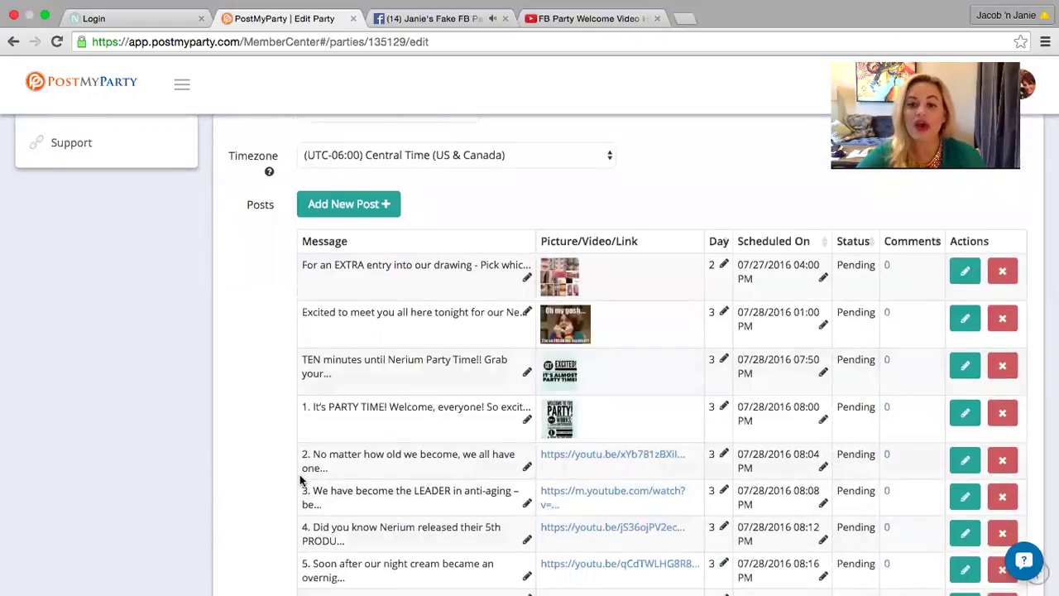
scroll(300, 479, down, 1)
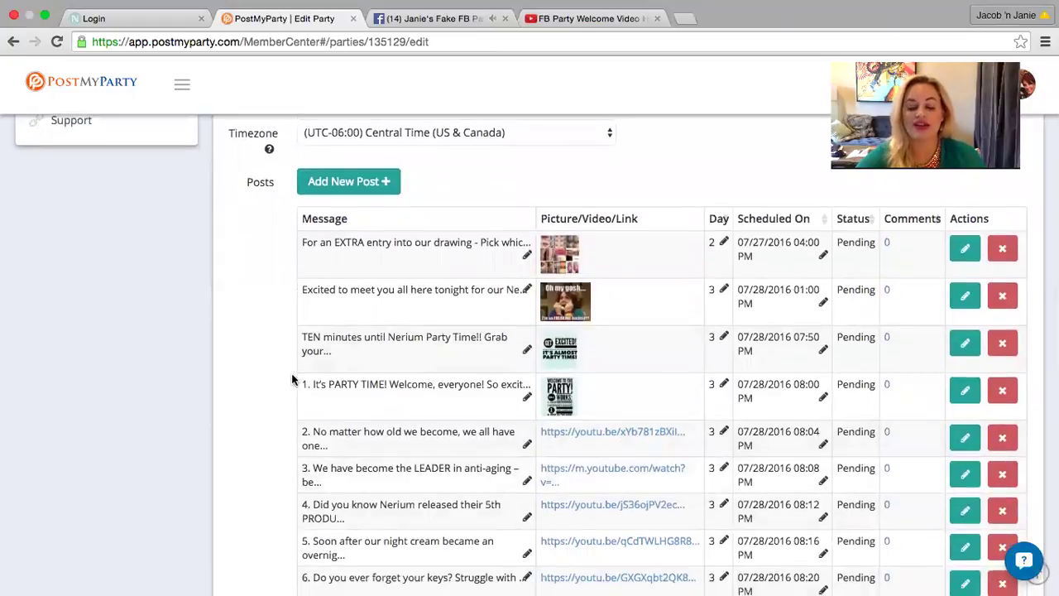
scroll(293, 386, down, 1)
scroll(787, 303, down, 2)
scroll(787, 296, down, 3)
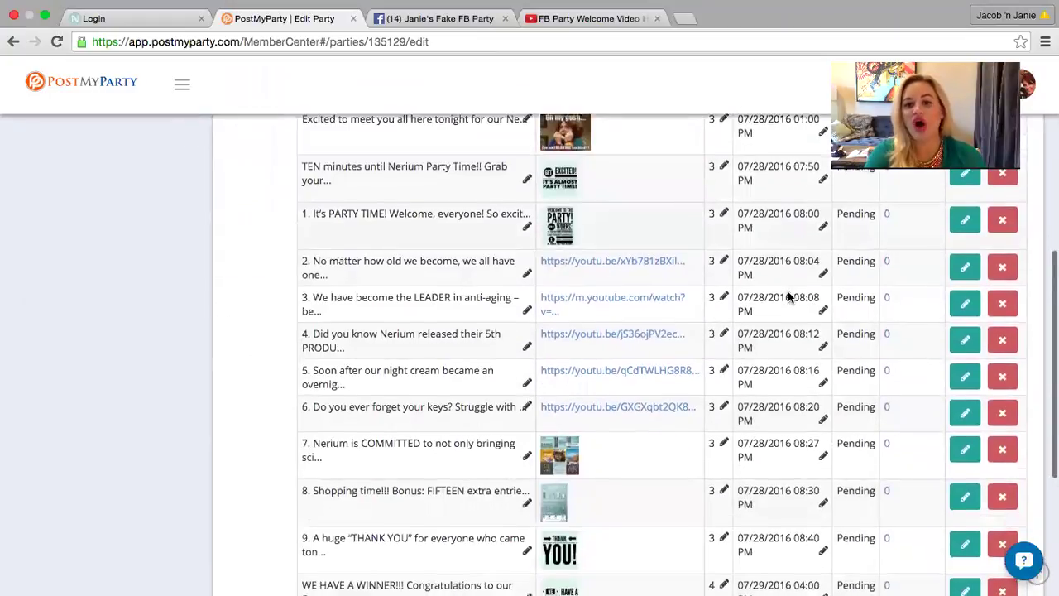
scroll(788, 296, down, 3)
scroll(788, 296, up, 6)
scroll(788, 296, up, 1)
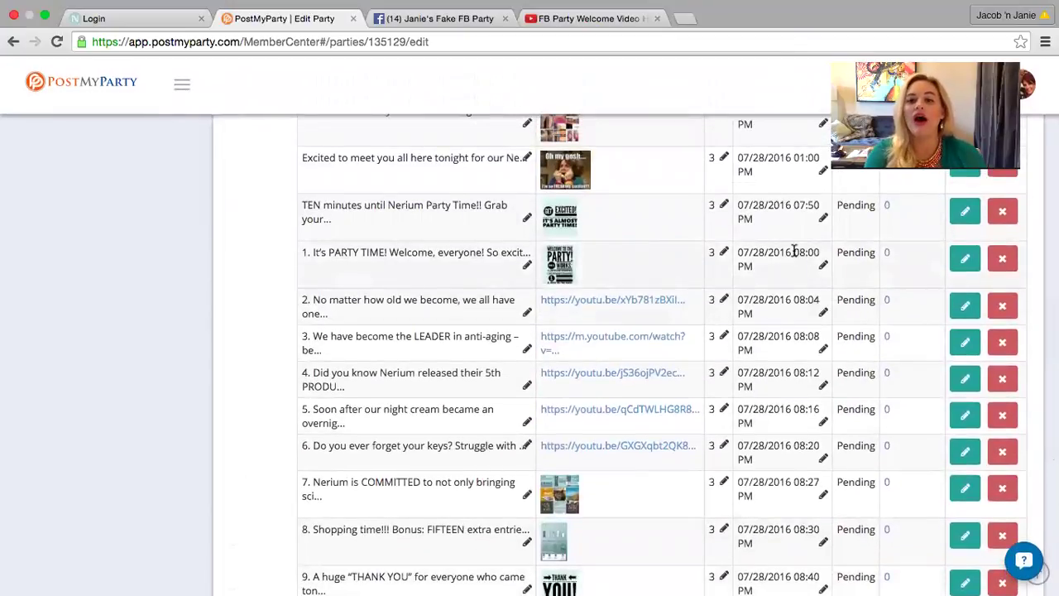
drag(793, 251, 820, 251)
click(801, 284)
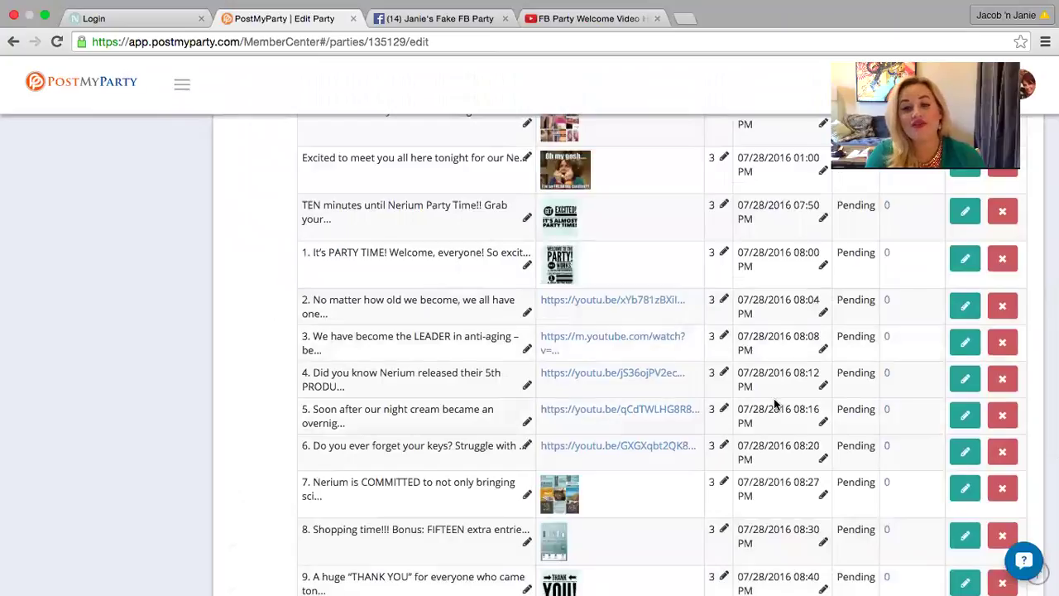
Step: Check the scheduled times of the numbered posts and closing posts, through to the post adjustment setting below the list
scroll(774, 368, down, 2)
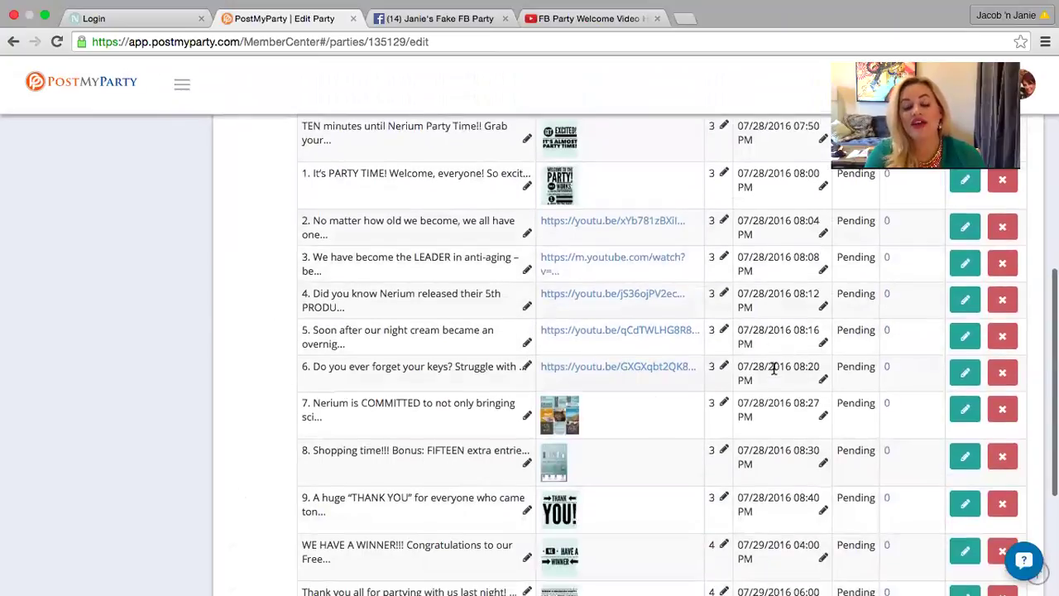
scroll(773, 368, up, 3)
scroll(773, 368, down, 1)
scroll(773, 368, up, 1)
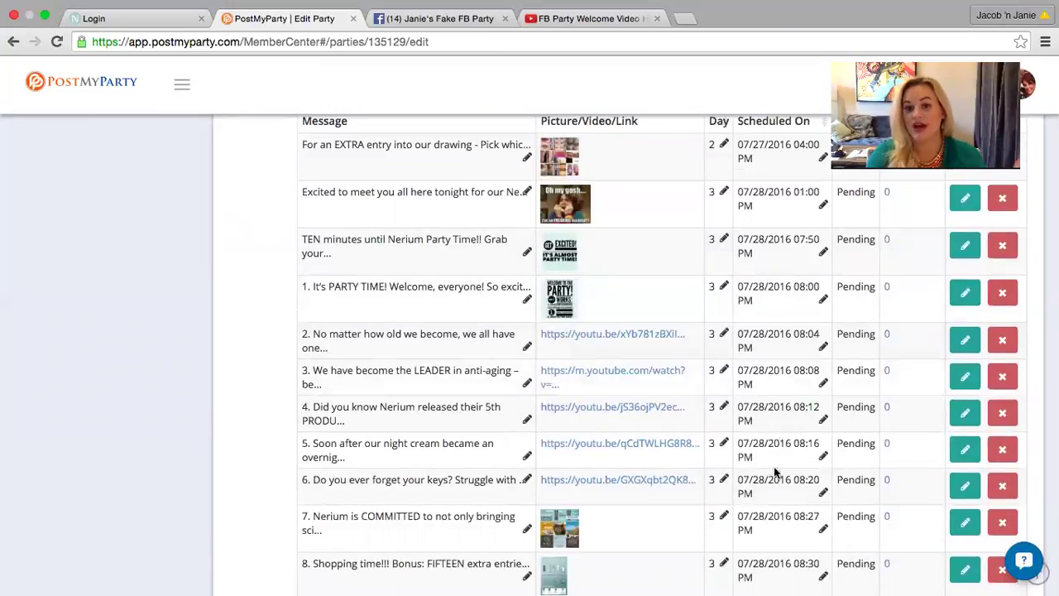
scroll(771, 483, down, 2)
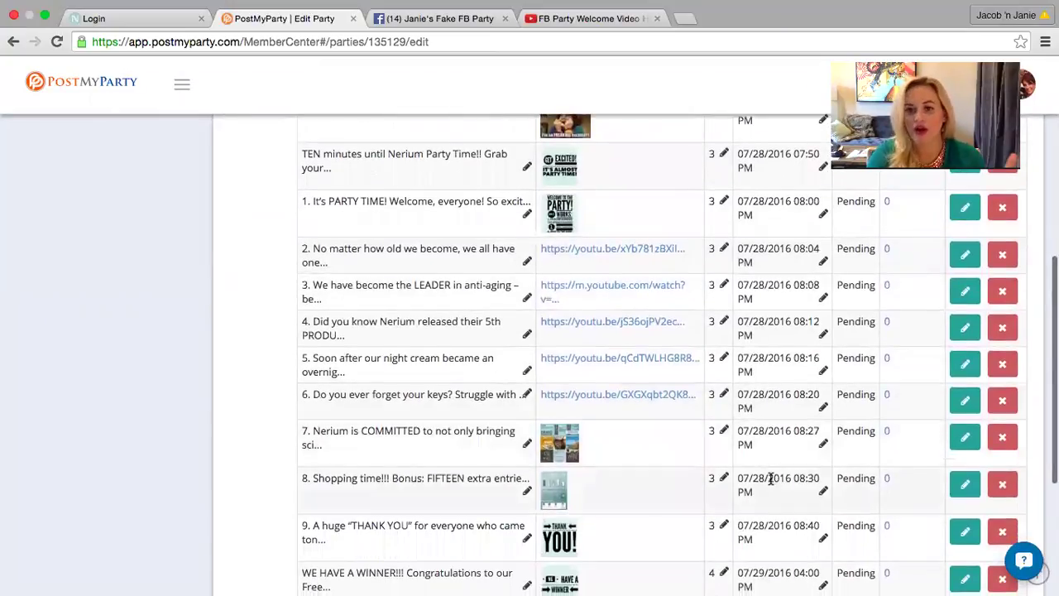
scroll(771, 482, down, 1)
scroll(771, 483, down, 6)
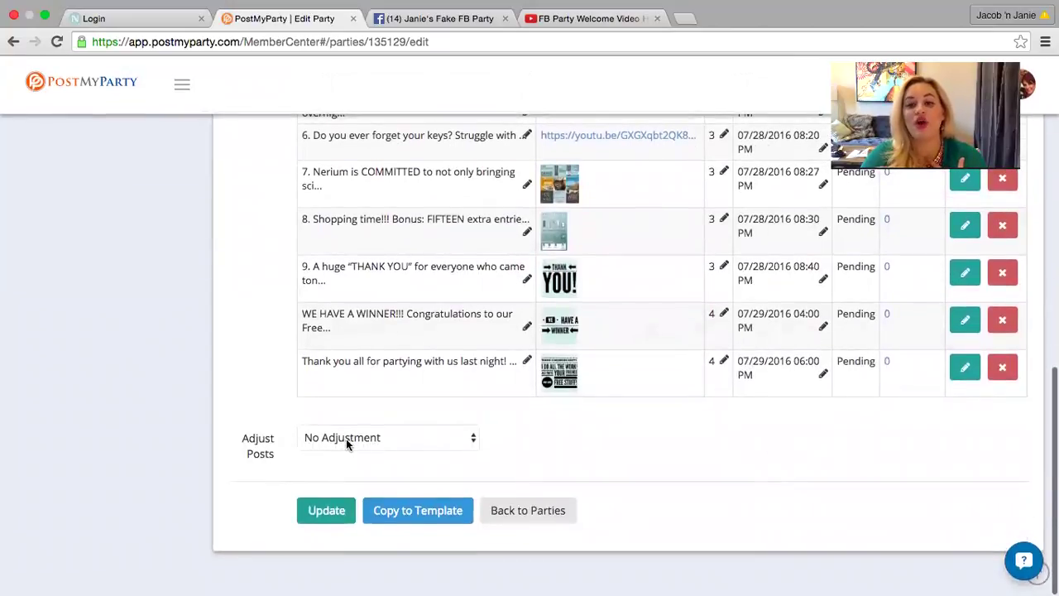
Step: Shift all of the party's posts by +1hour and update the party
scroll(673, 336, up, 5)
scroll(753, 225, up, 1)
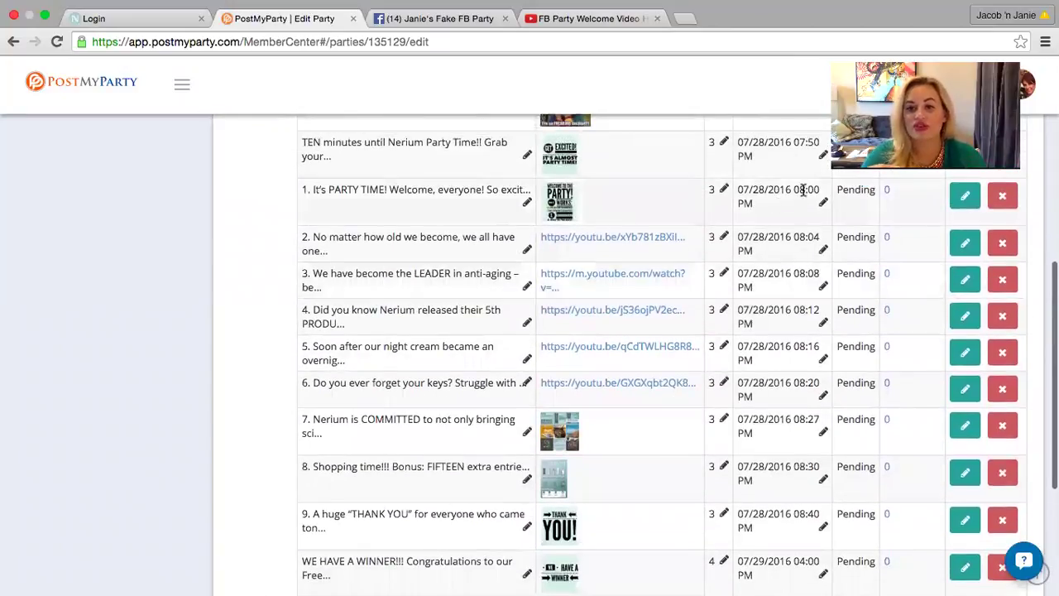
scroll(614, 238, down, 6)
click(374, 437)
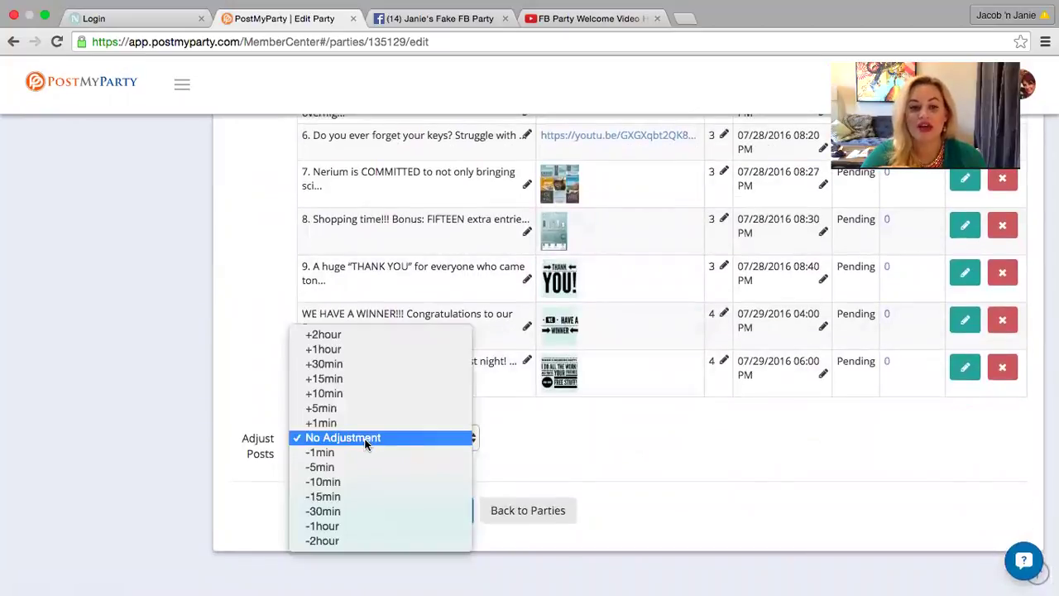
click(341, 348)
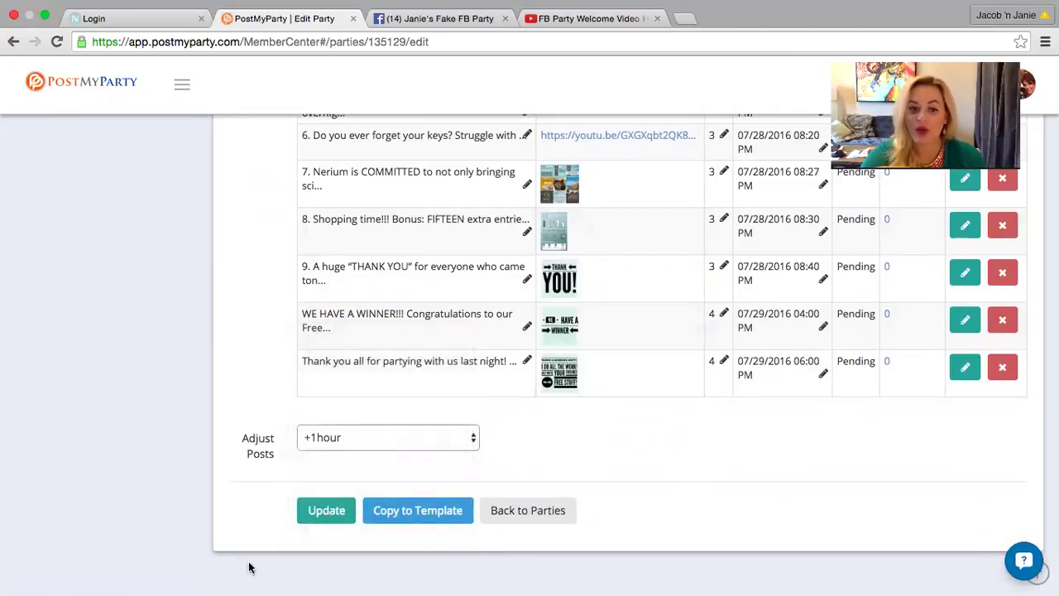
click(318, 512)
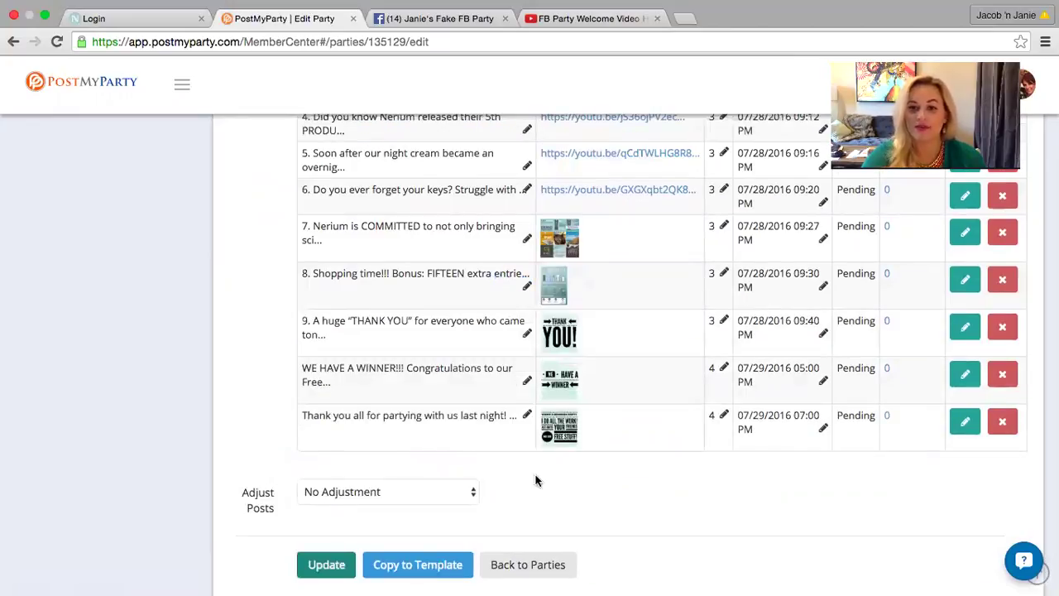
Step: Review the adjusted dates and times across the whole post list, from the closing posts up to the earliest ones
scroll(874, 522, up, 6)
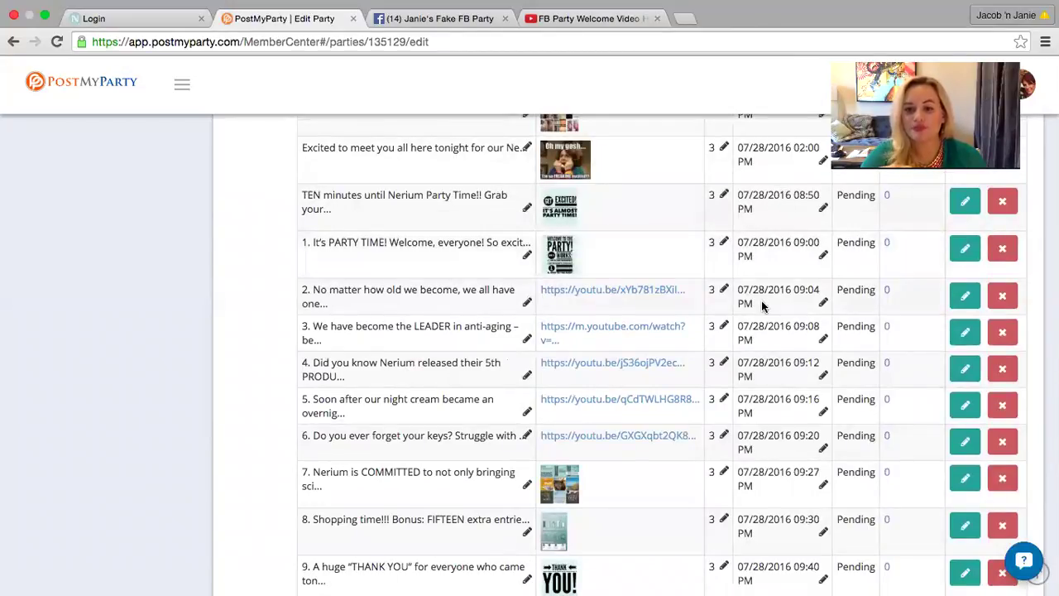
scroll(761, 303, down, 1)
scroll(762, 306, down, 2)
scroll(763, 306, down, 4)
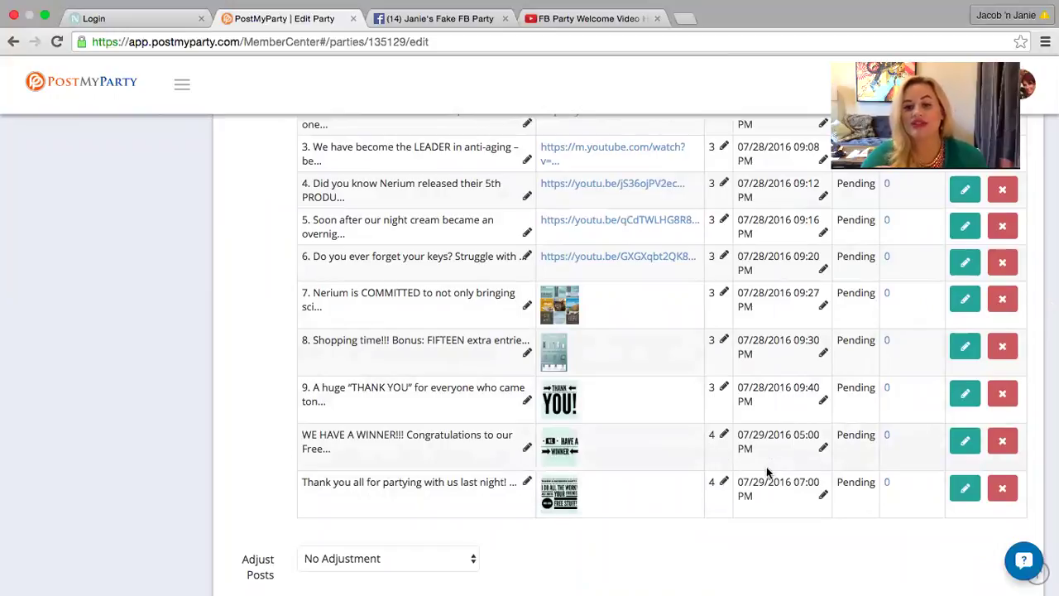
scroll(773, 495, up, 5)
scroll(772, 494, up, 2)
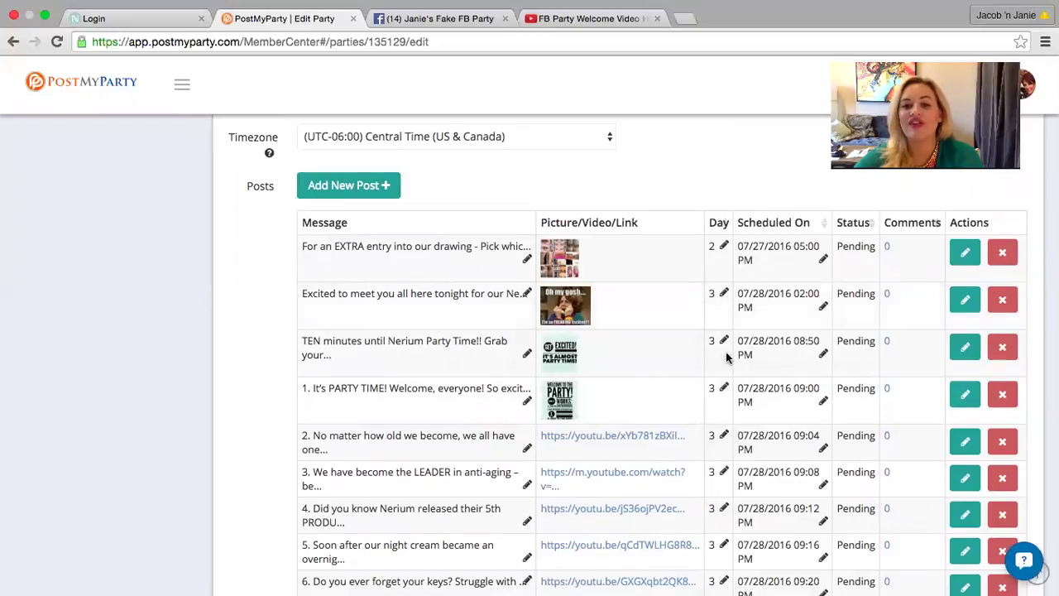
click(725, 294)
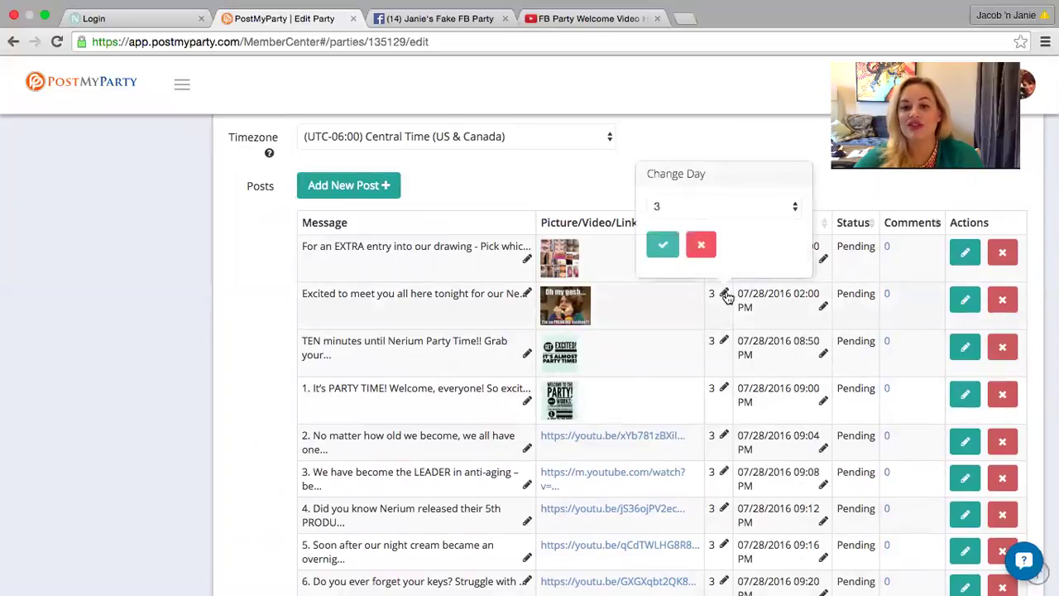
click(718, 206)
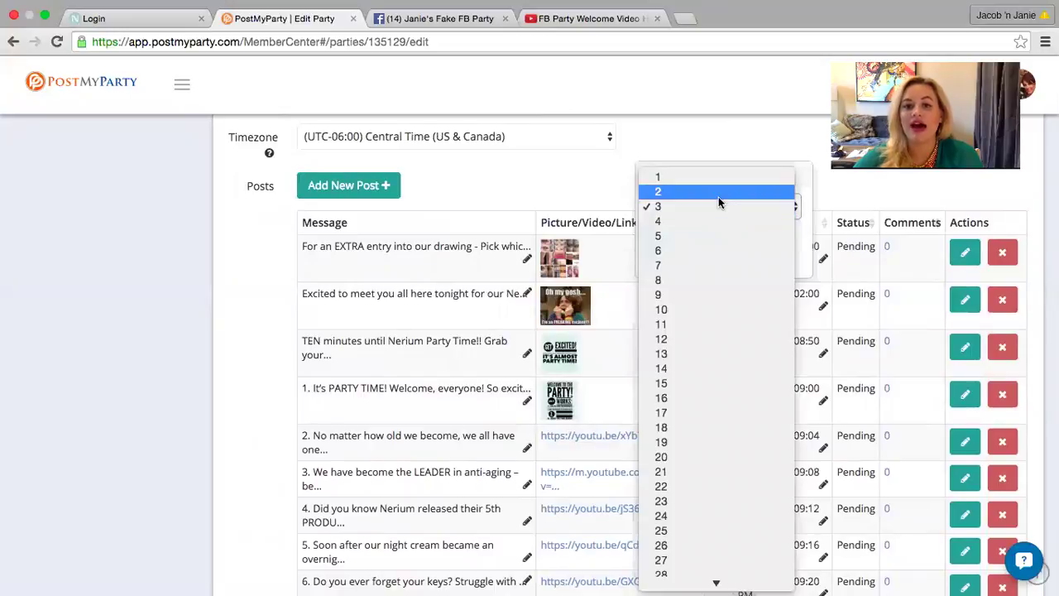
click(582, 175)
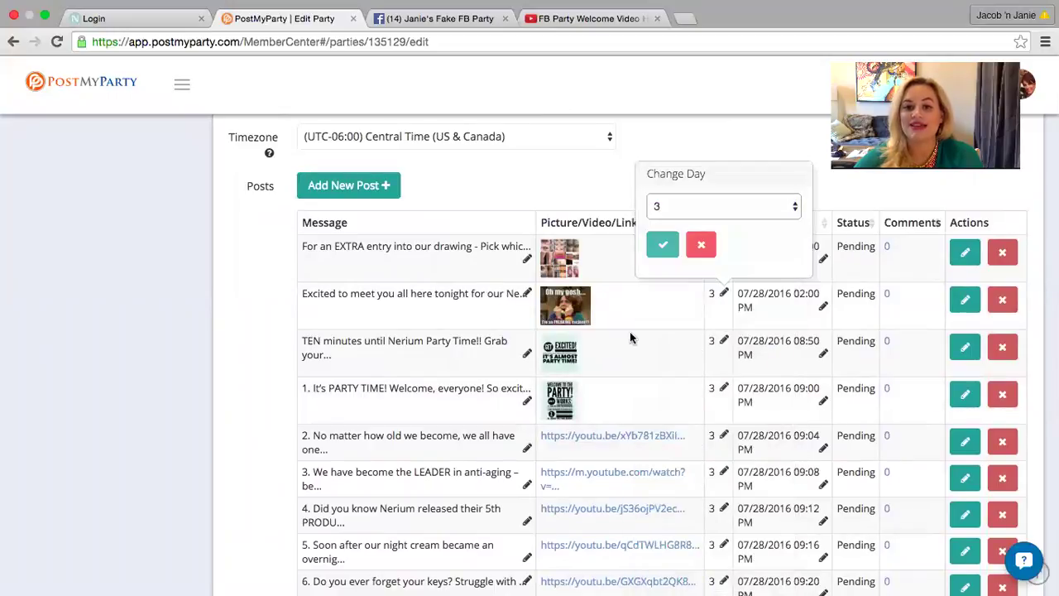
click(701, 246)
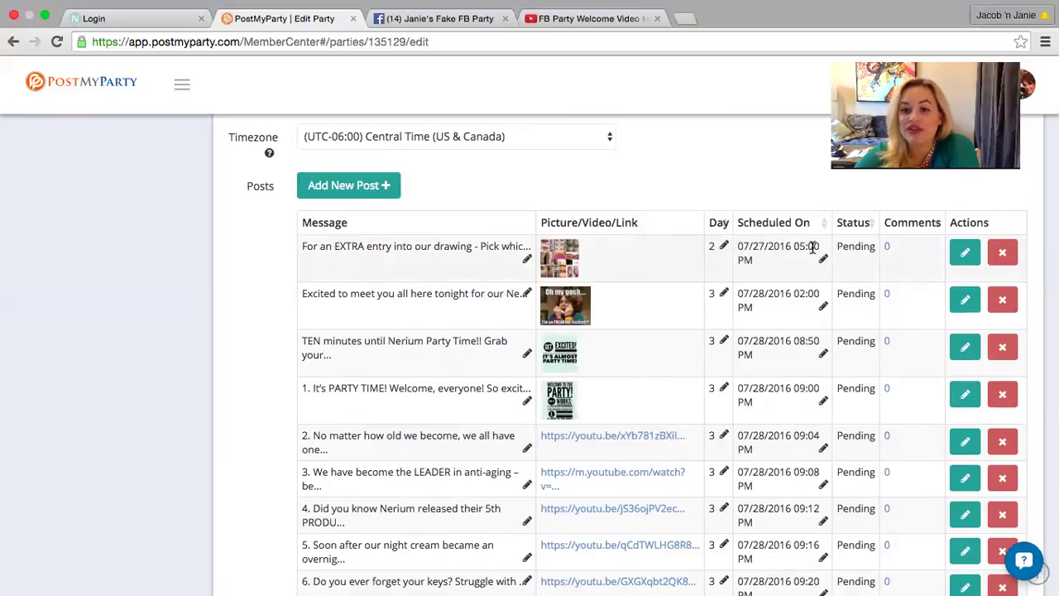
Step: Move the "For an EXTRA entry into our drawing" post to day 1 and check its new scheduled date
click(725, 247)
click(685, 159)
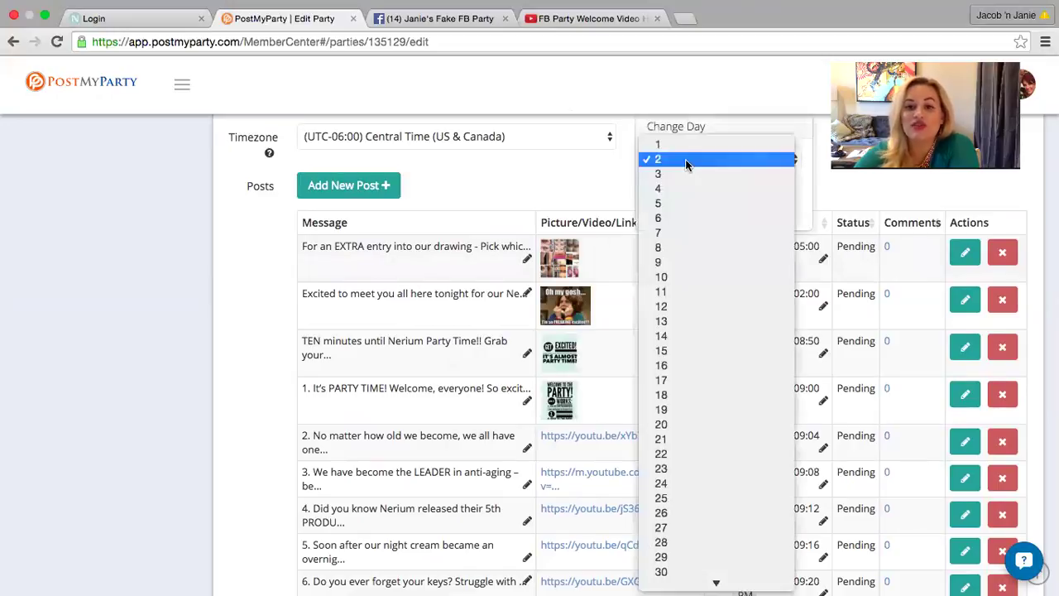
click(686, 144)
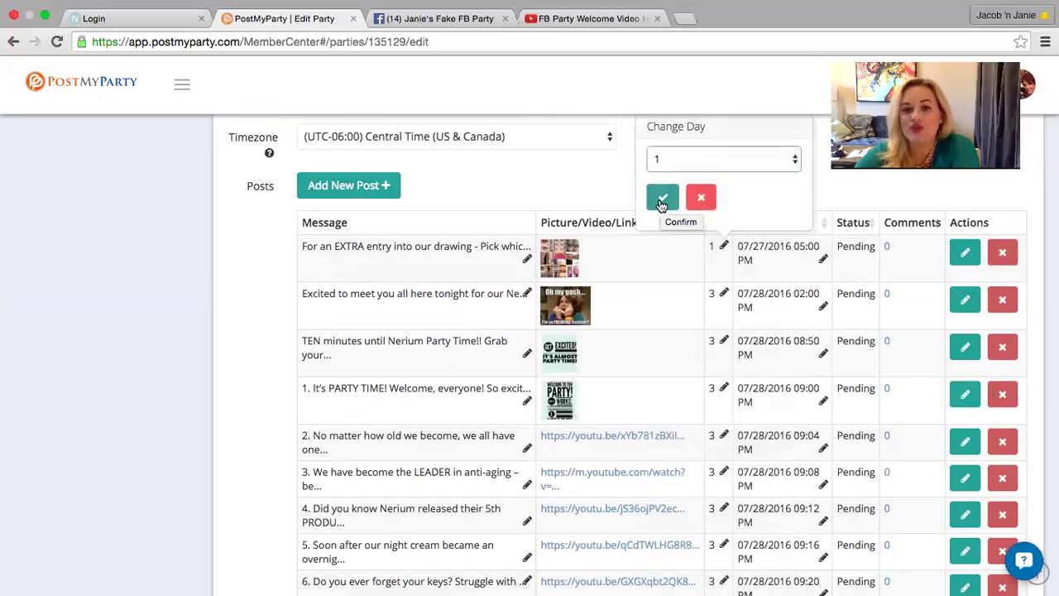
click(661, 201)
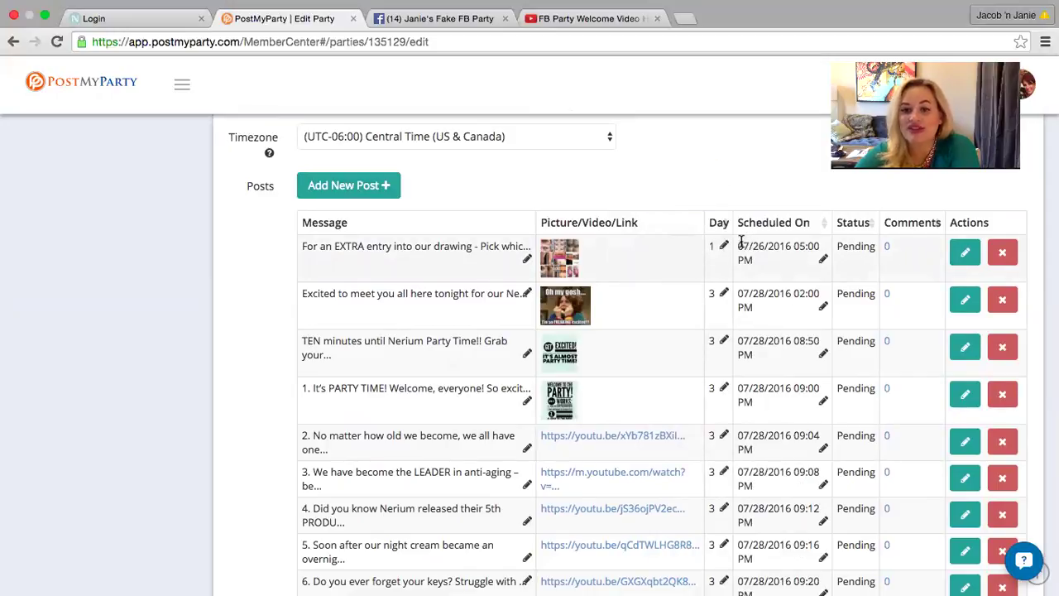
drag(739, 240, 782, 273)
click(678, 279)
Step: Move the "Excited to meet you all here tonight" post to day 2
scroll(675, 306, down, 3)
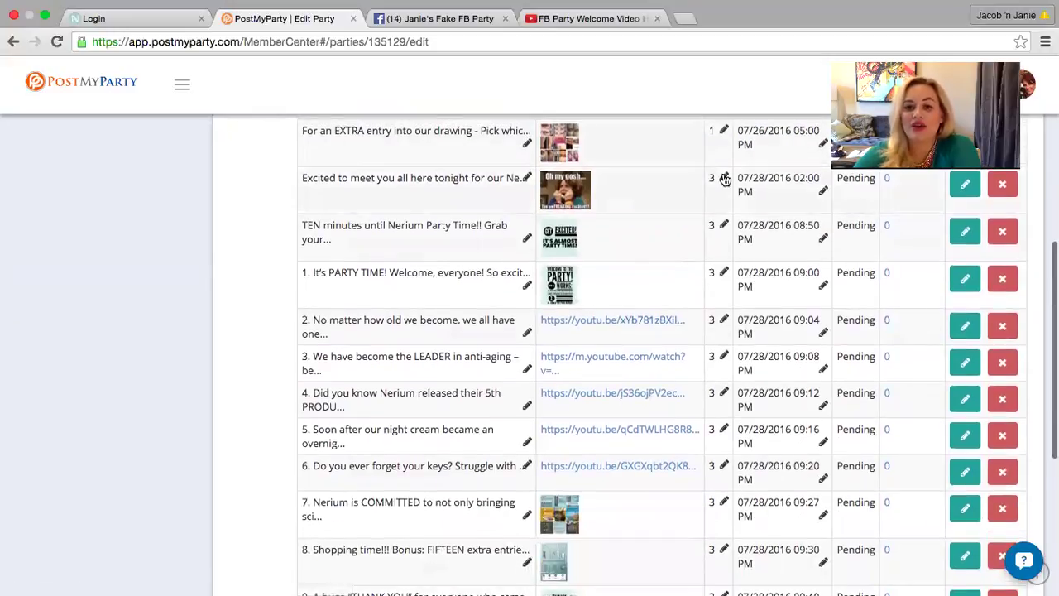
click(723, 179)
scroll(692, 157, up, 1)
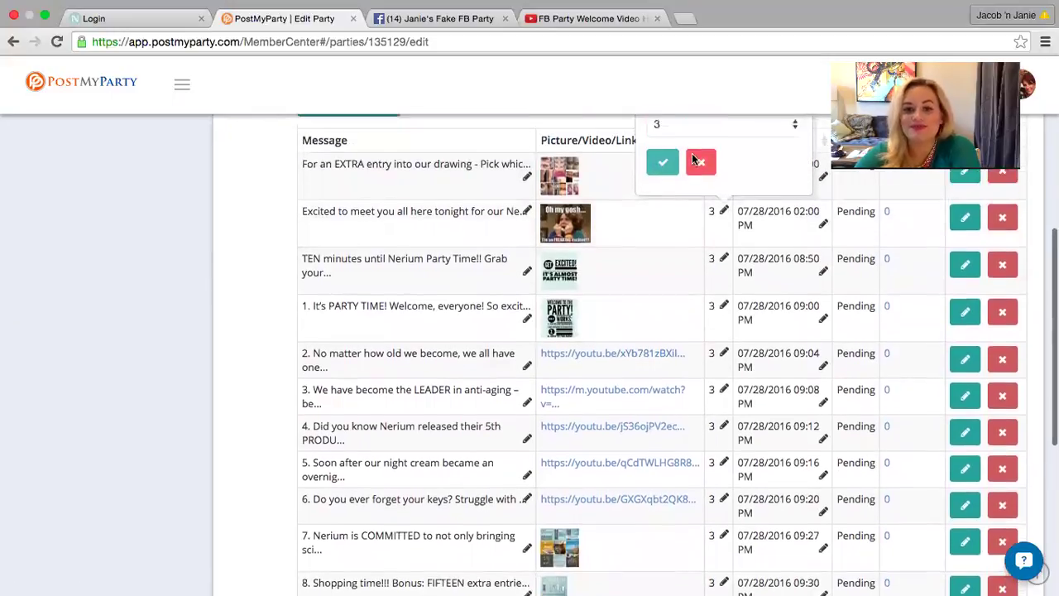
click(692, 153)
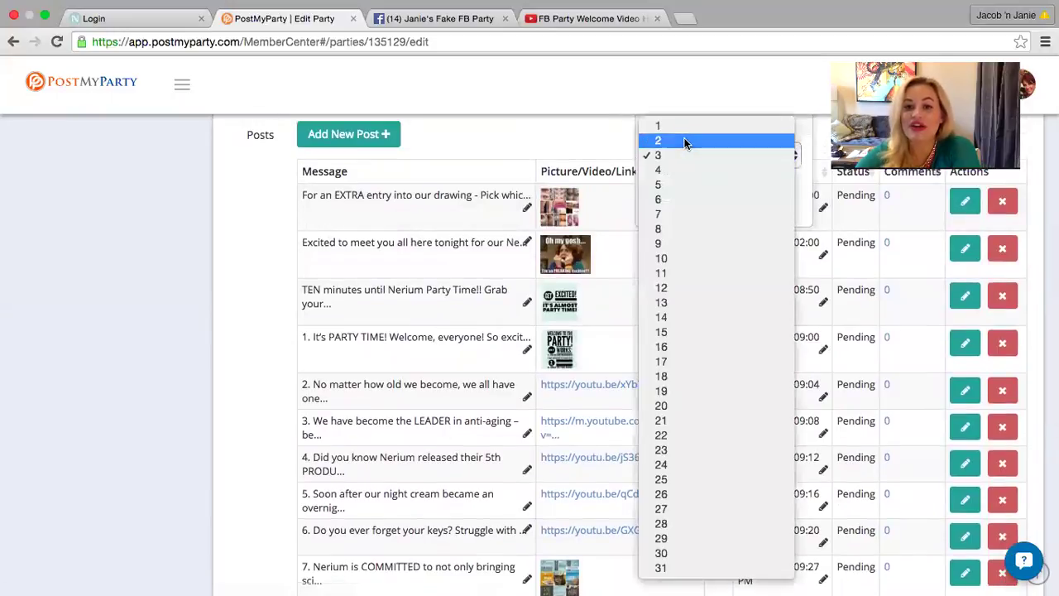
click(685, 139)
click(666, 191)
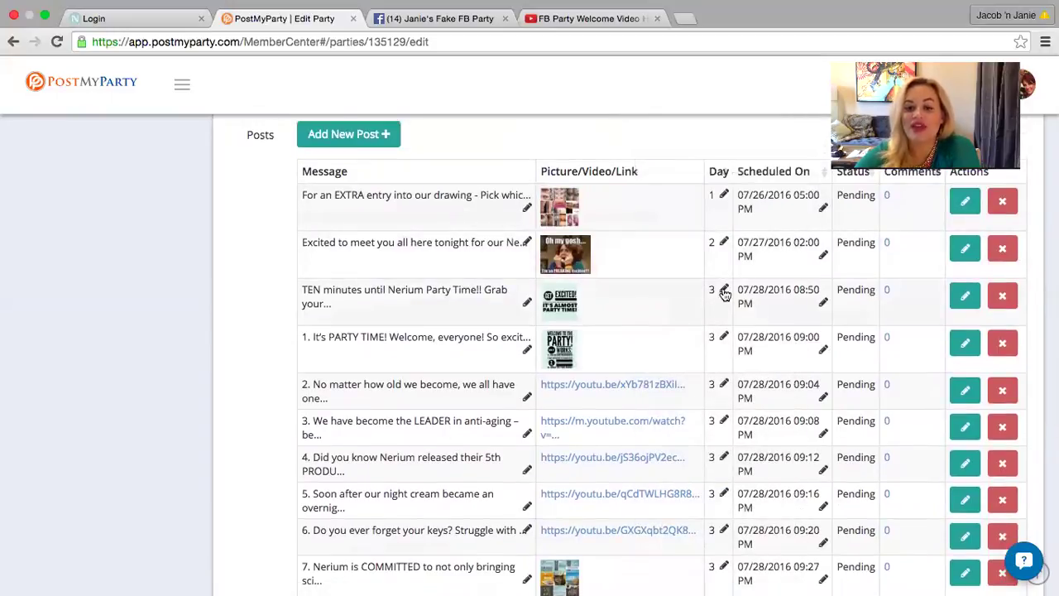
Step: Move the "TEN minutes until Nerium Party Time!!" post to day 2
click(724, 288)
click(662, 202)
click(662, 185)
click(662, 242)
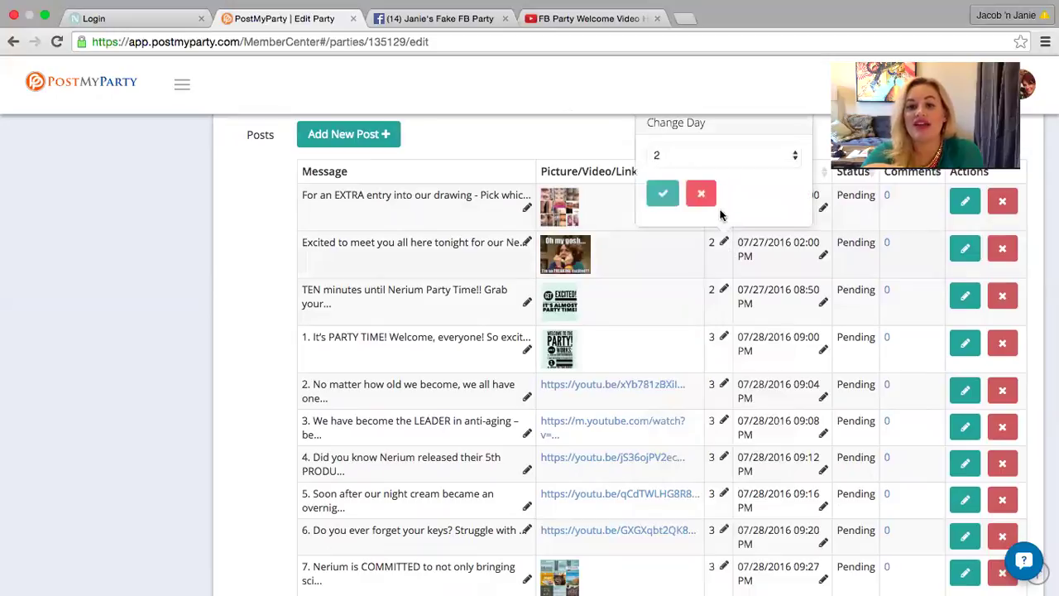
Step: Try to move the "Excited to meet you all here tonight" post to day 1
click(715, 153)
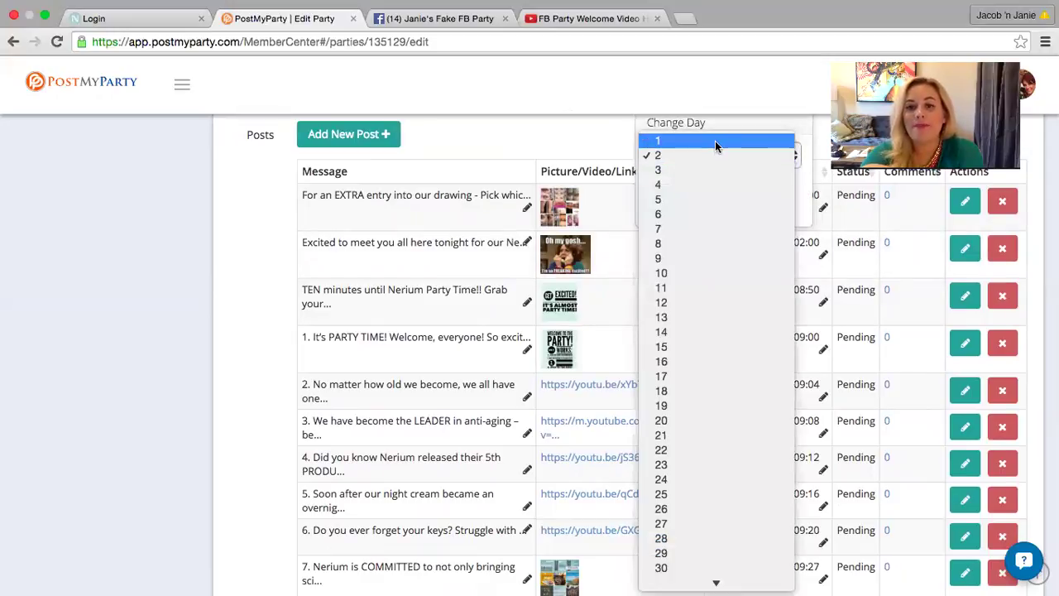
click(715, 141)
scroll(687, 194, up, 1)
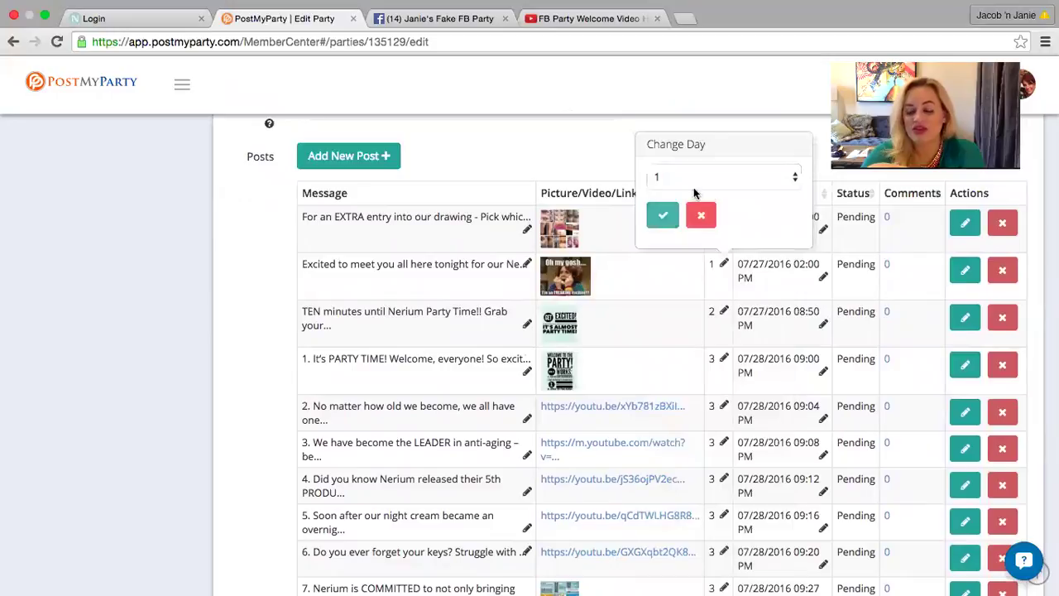
scroll(721, 229, up, 6)
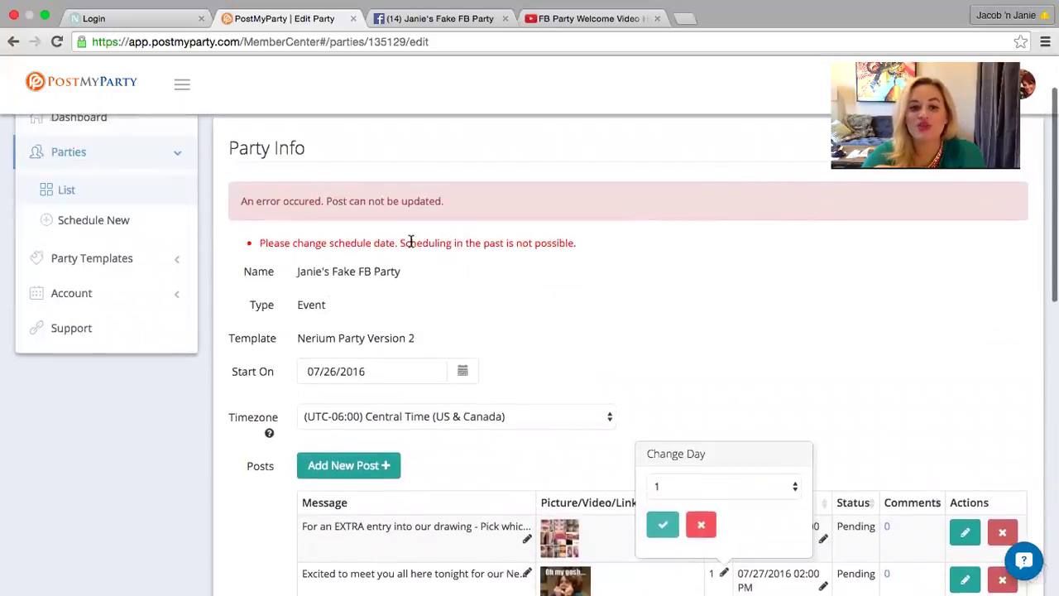
scroll(586, 247, down, 5)
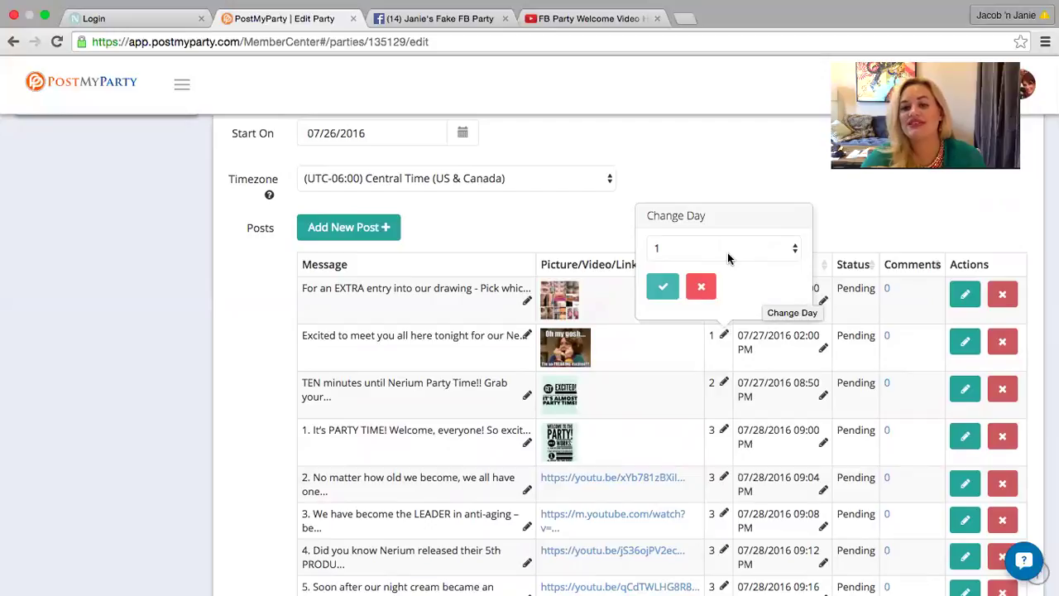
Step: Set the day of the "Excited to meet you all here tonight" post back to 2
click(724, 250)
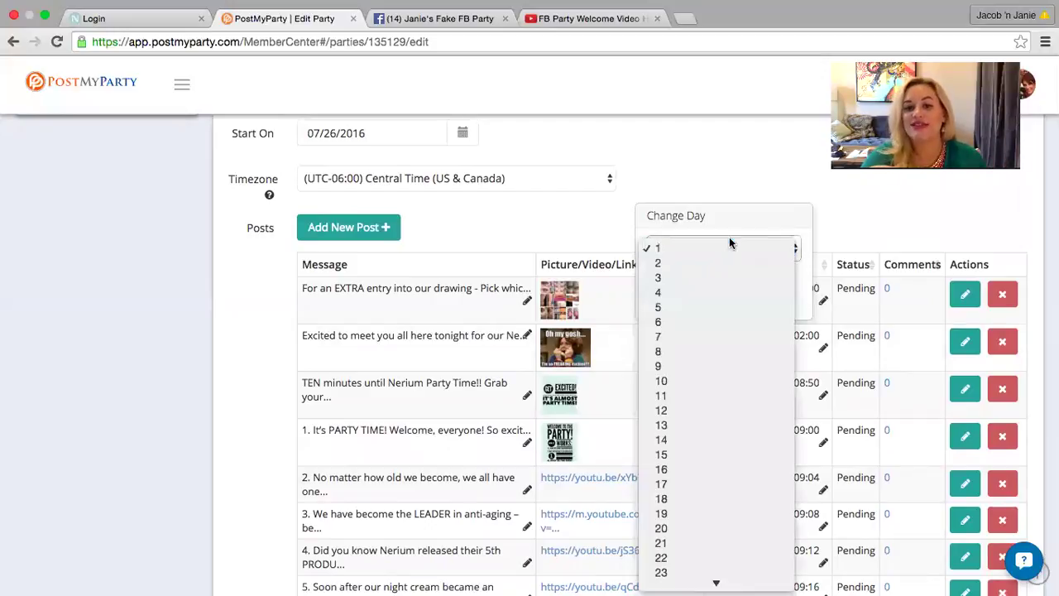
click(718, 262)
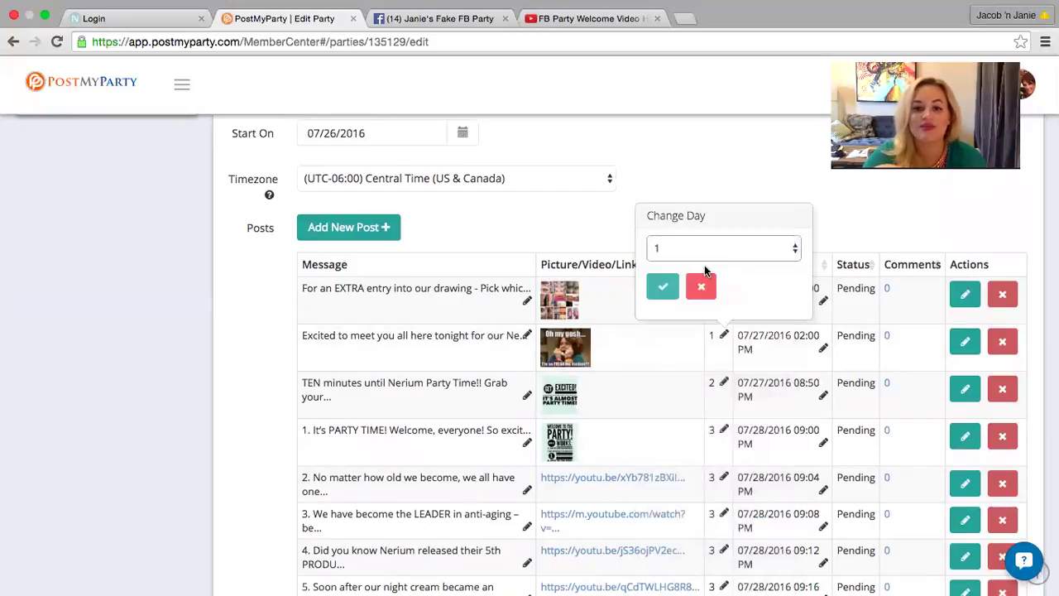
click(669, 288)
scroll(675, 379, down, 1)
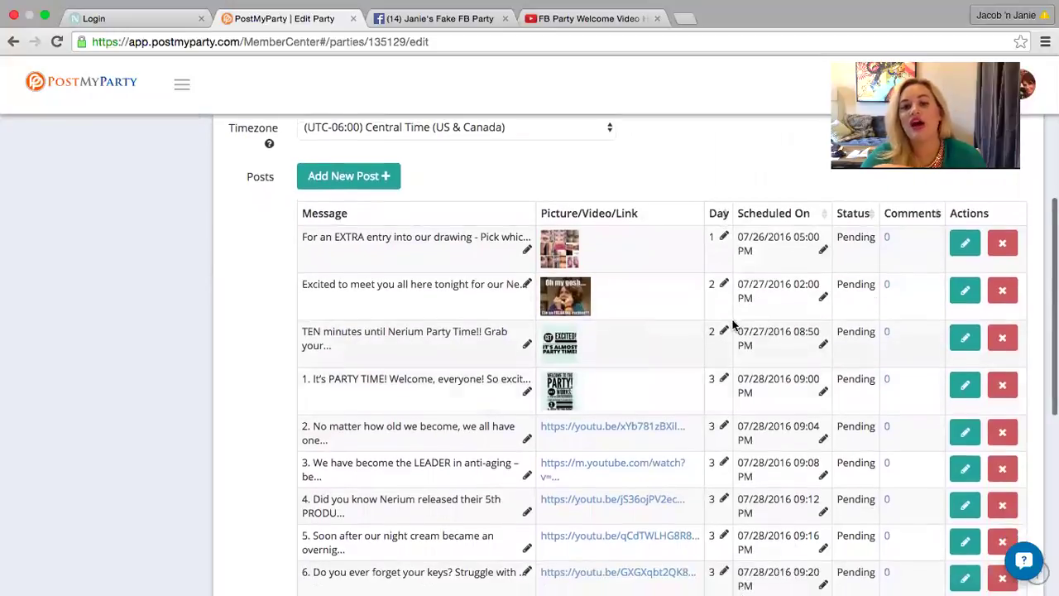
Step: Move the "1. It's PARTY TIME!" post to day 2
scroll(643, 343, down, 3)
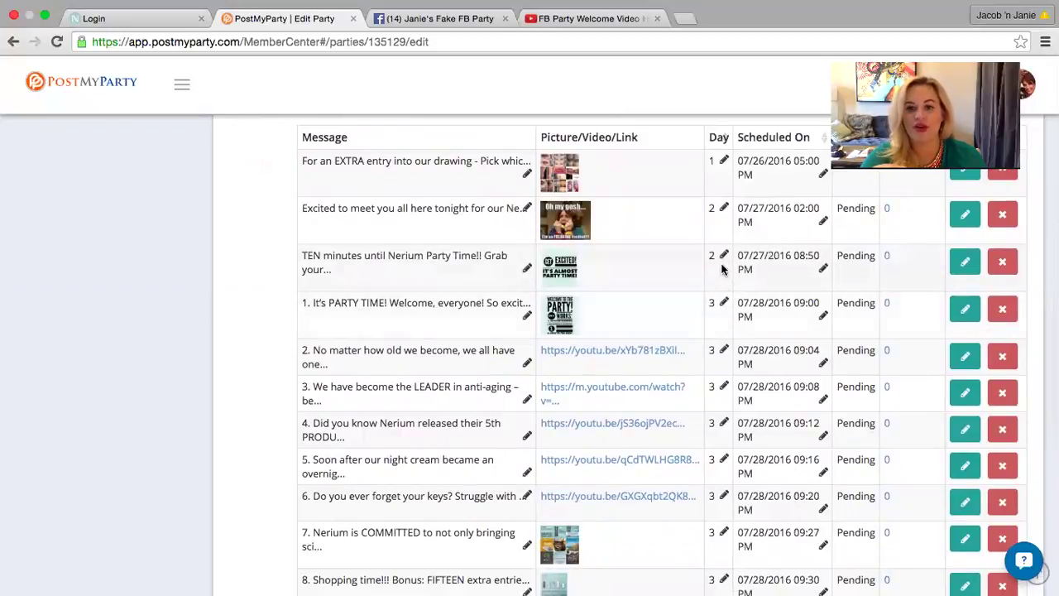
click(723, 304)
click(693, 218)
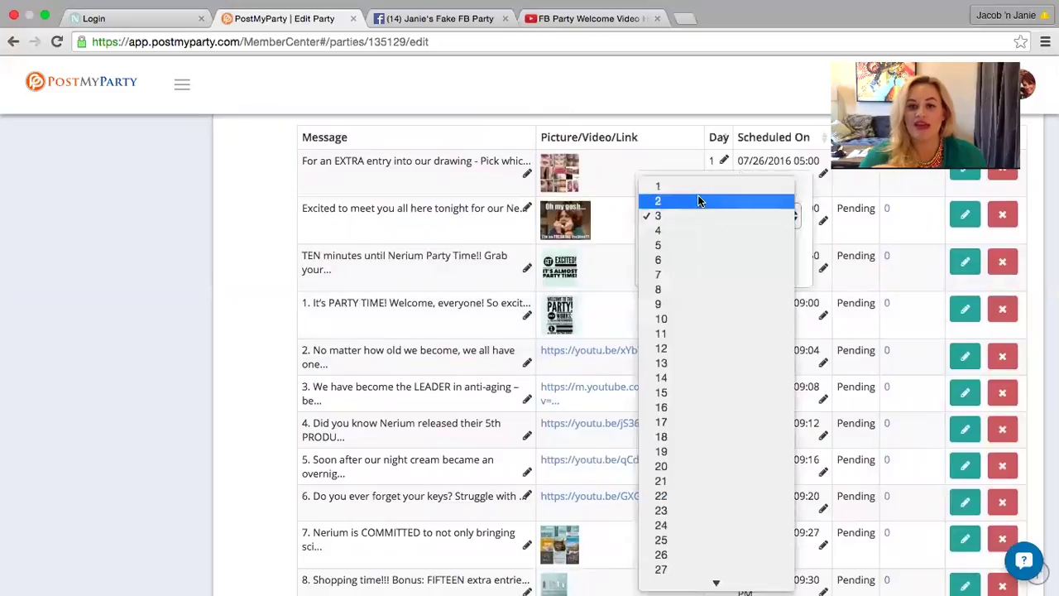
click(699, 202)
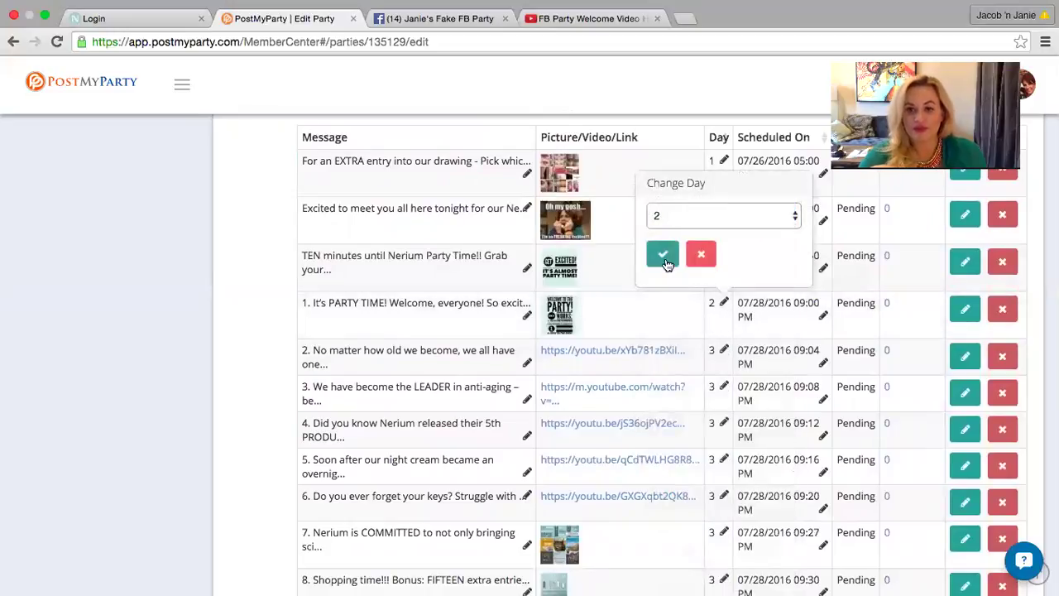
click(664, 252)
Step: Move the "2. No matter how old we become" post to day 2
click(723, 350)
click(723, 263)
click(722, 249)
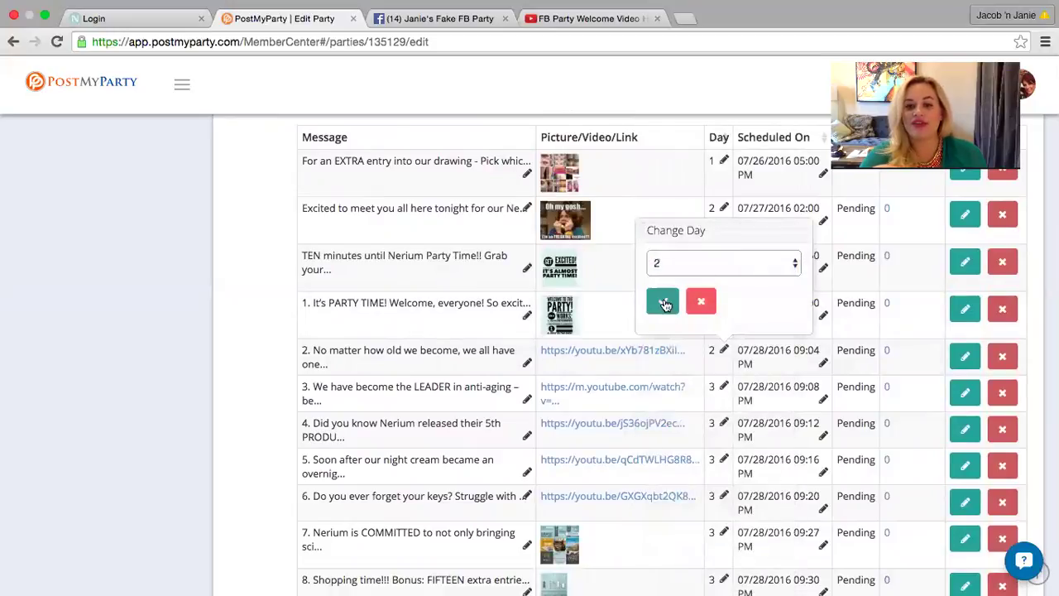
click(664, 300)
Step: Look through the scheduled posts and read the full message of the "For an EXTRA entry into our drawing" post
scroll(729, 387, down, 3)
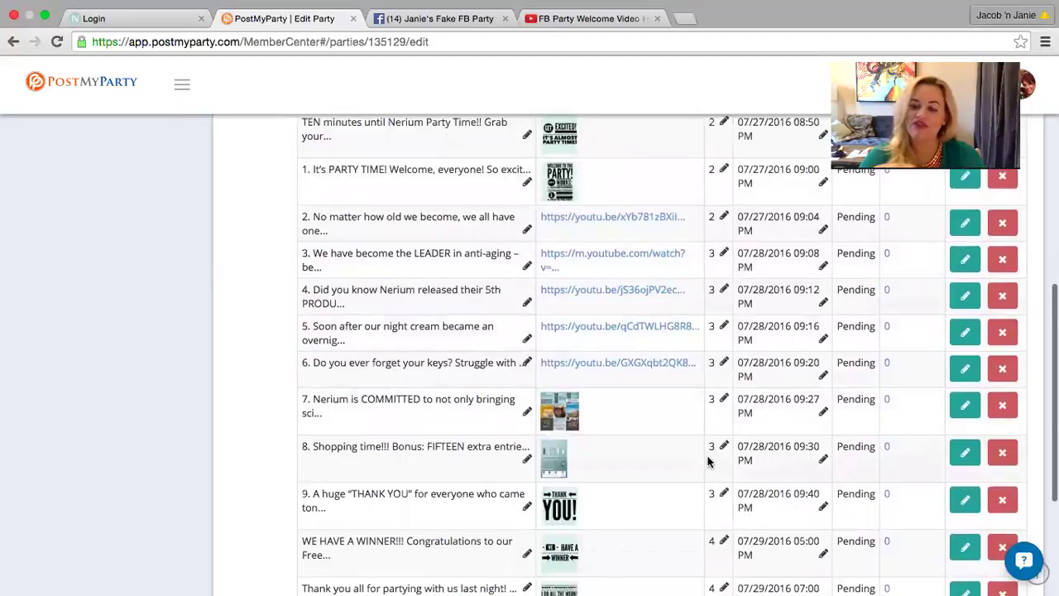
scroll(709, 458, down, 1)
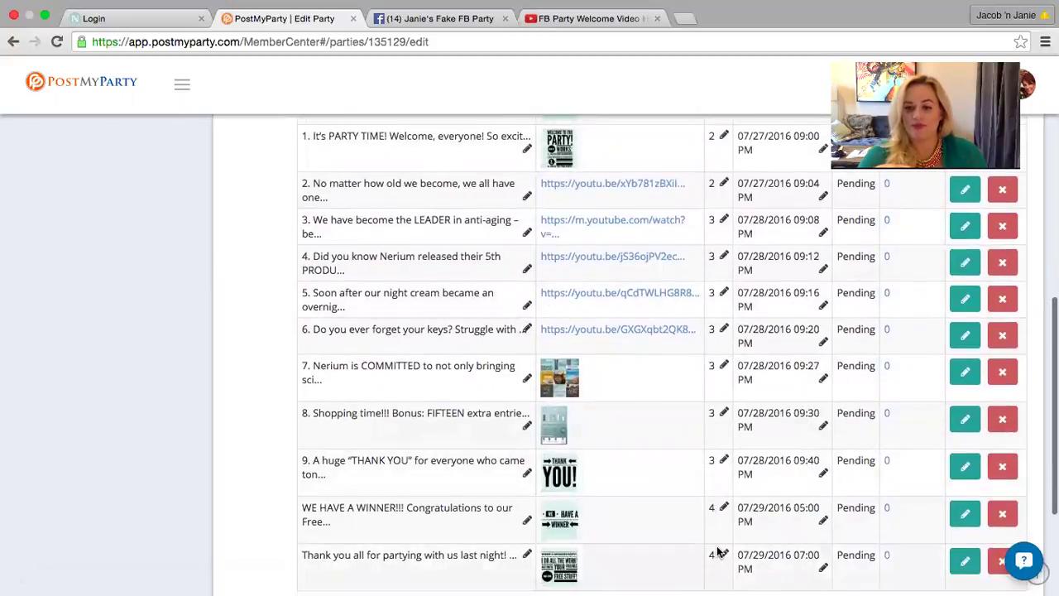
scroll(718, 552, up, 8)
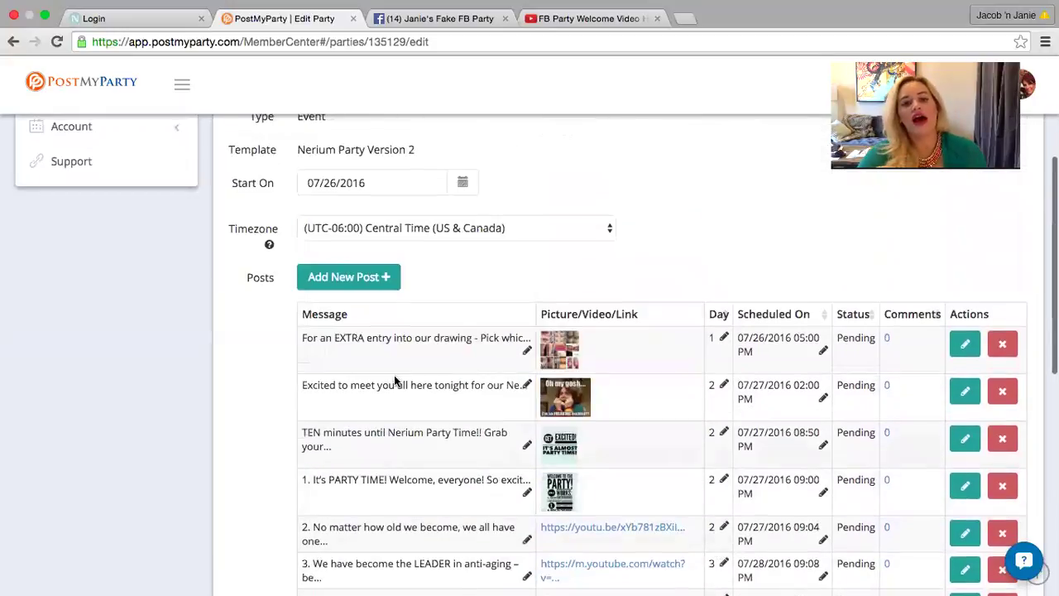
scroll(430, 384, down, 3)
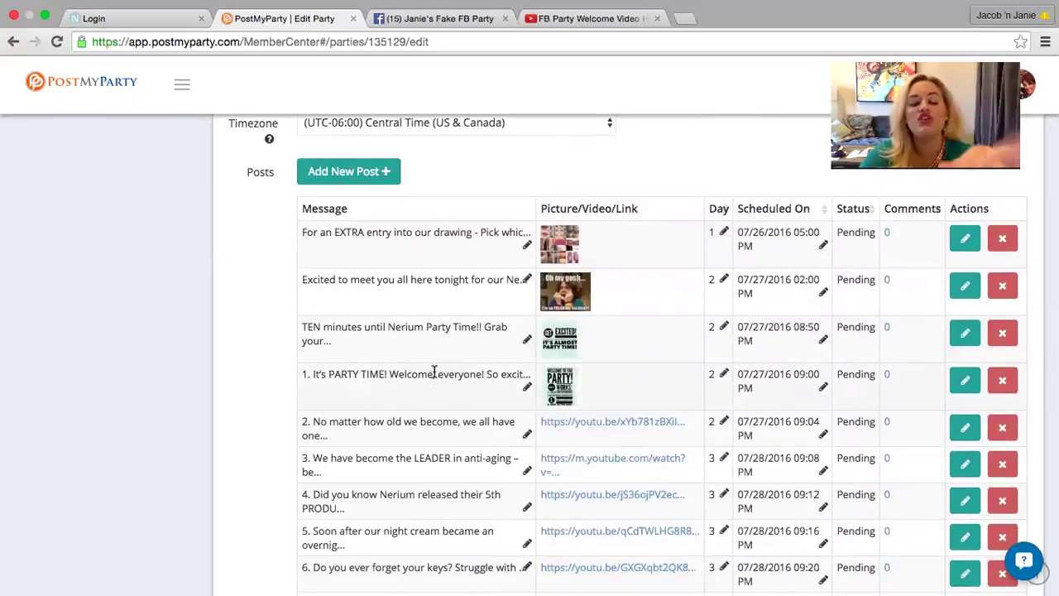
click(527, 248)
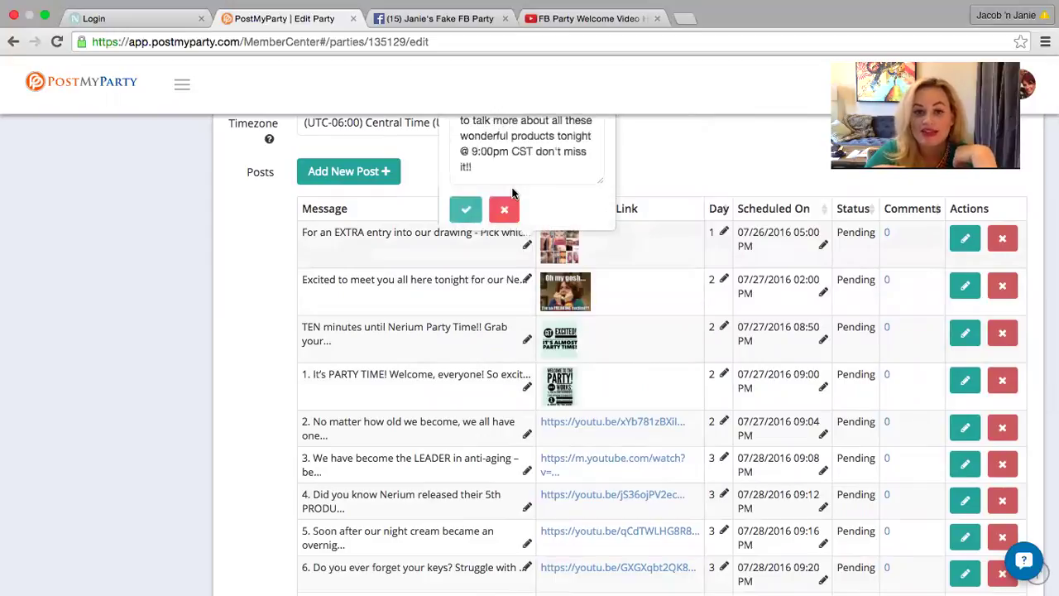
scroll(509, 187, up, 3)
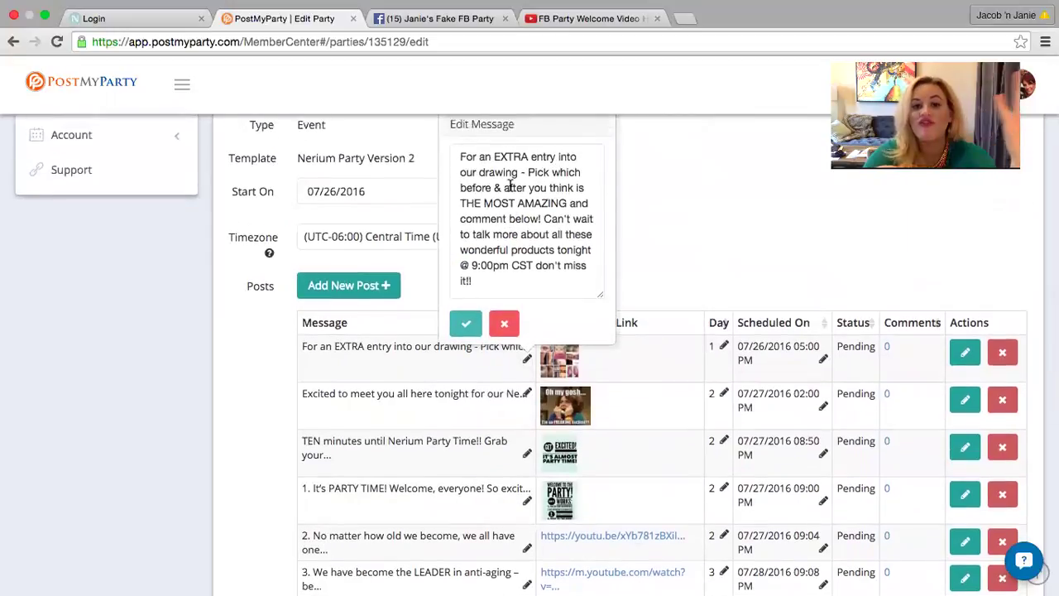
click(506, 324)
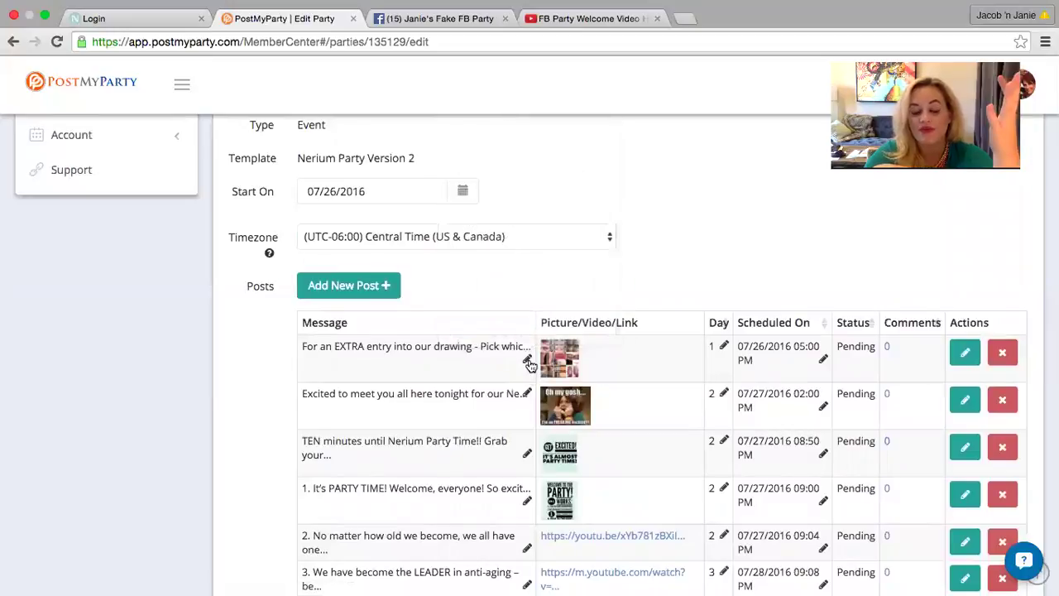
Step: Replace the opening of the "For an EXTRA entry" post's message, through "THE MOST AMAZING", with "Pick which Before/After photo you like best"
click(528, 359)
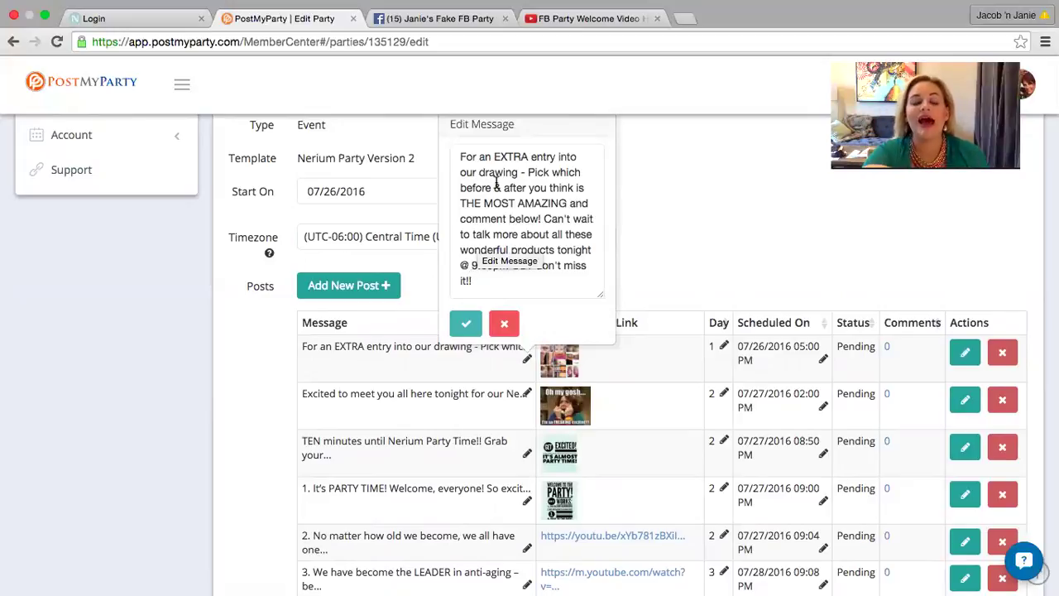
scroll(496, 182, up, 2)
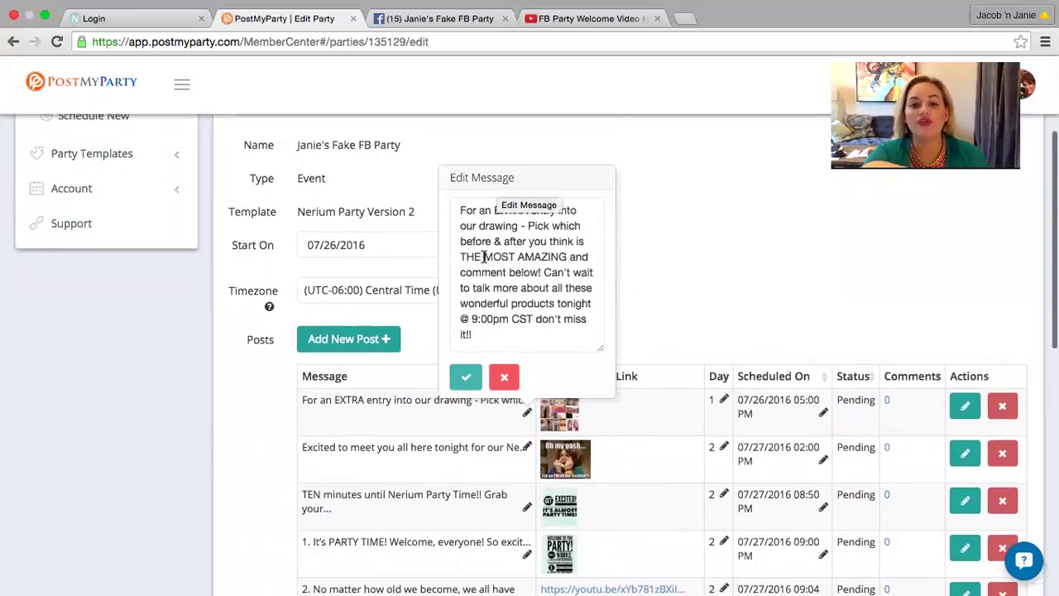
click(546, 300)
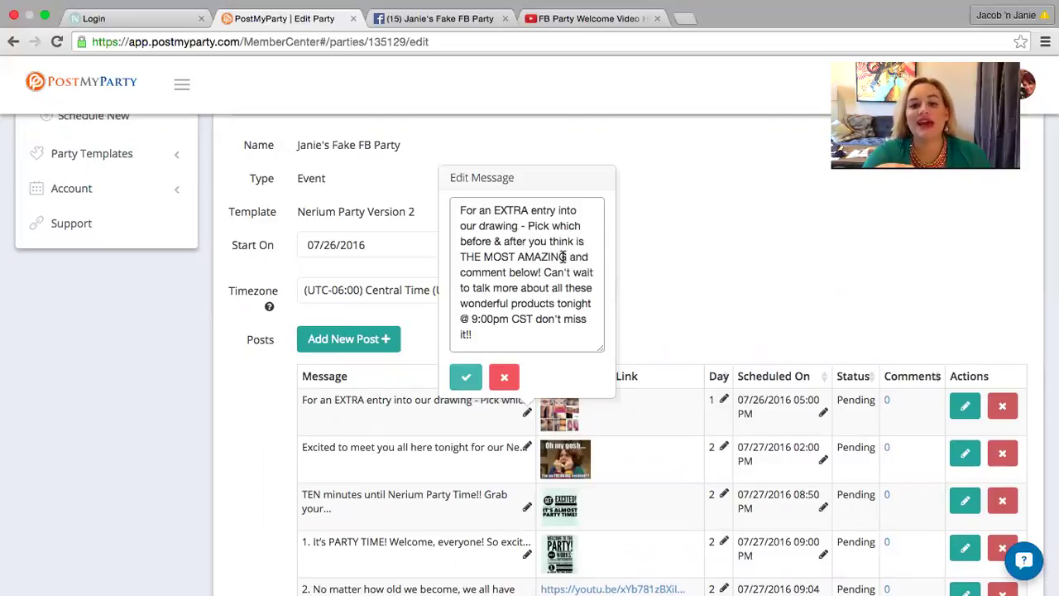
drag(566, 258, 452, 207)
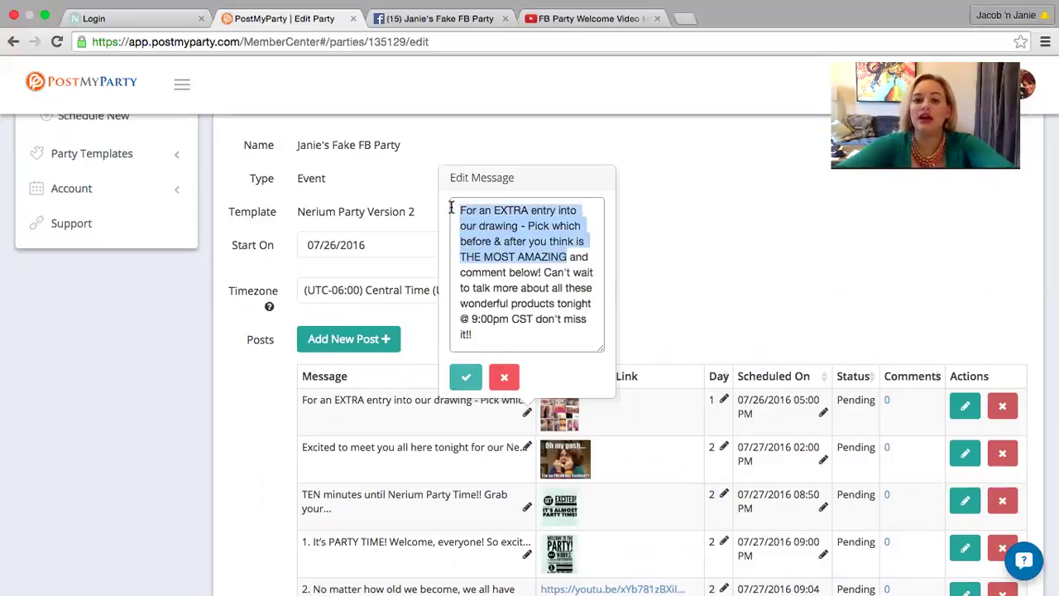
text(Pick w)
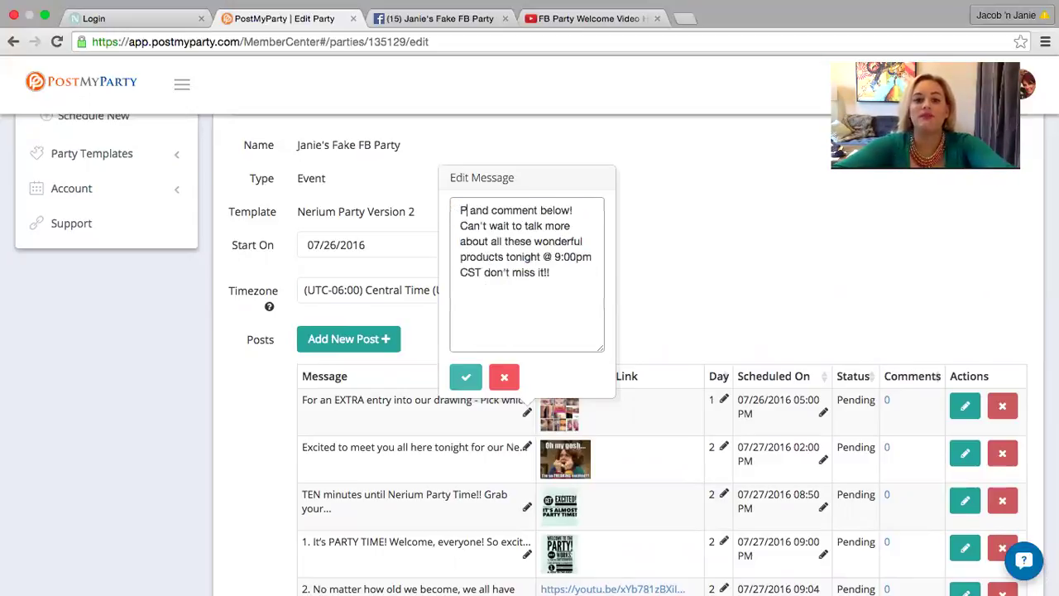
text(hich Before/After)
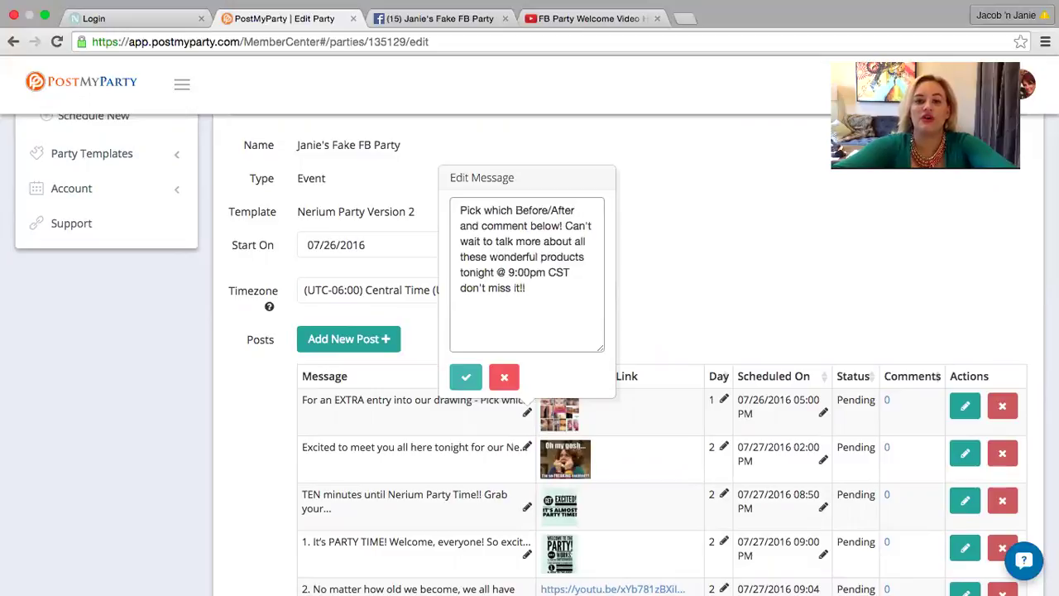
text( photo you like)
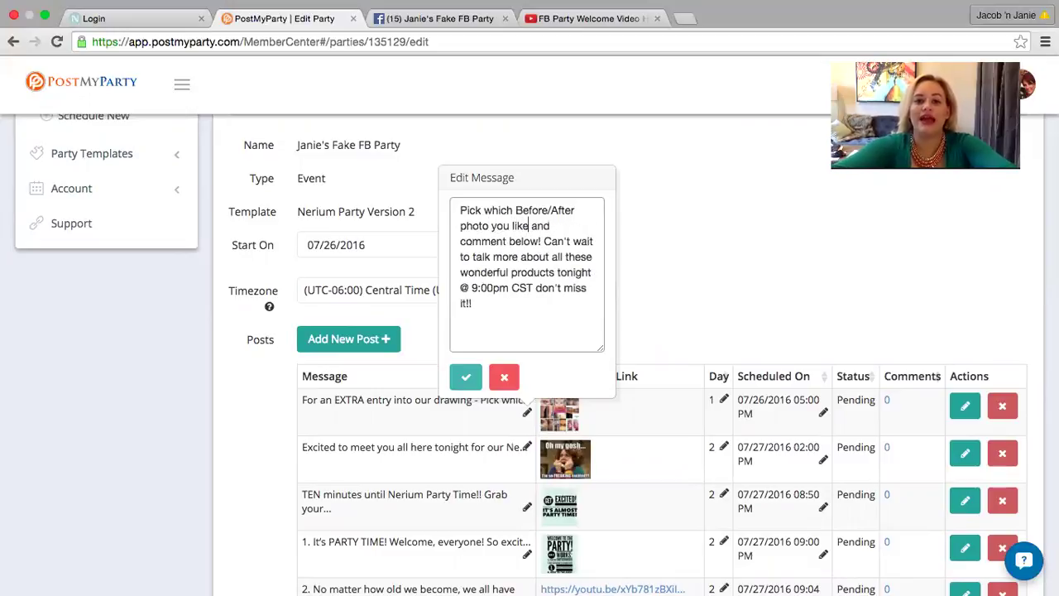
text( best)
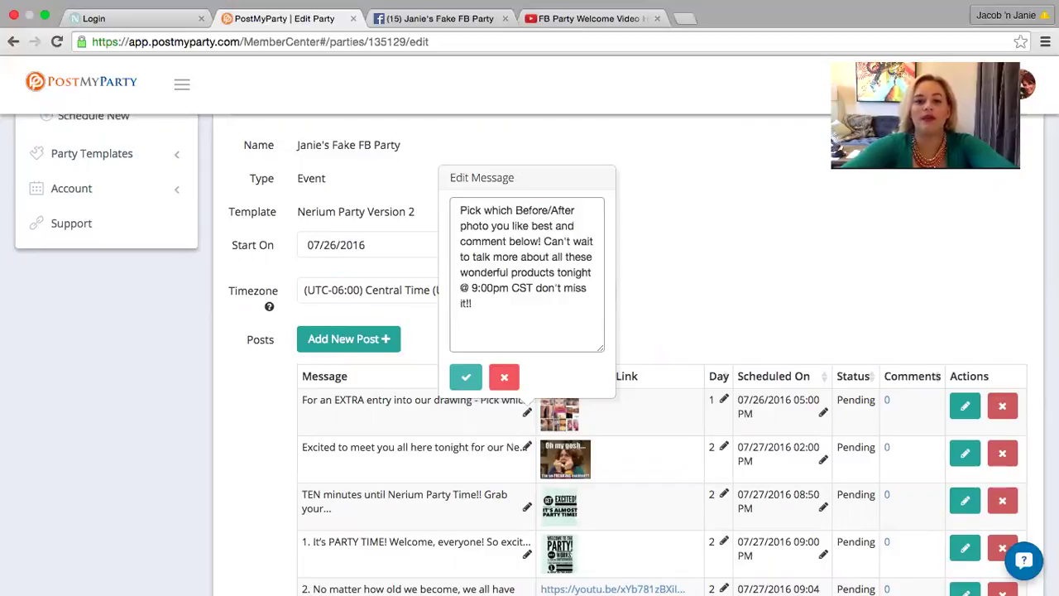
Step: Replace the exclamation mark after "comment below" in the message with "for an EXTRA ENTRY into our raffle."
click(541, 241)
key(BackSpace)
text(of)
key(BackSpace)
key(BackSpace)
text(for an EXTRA ENTRY)
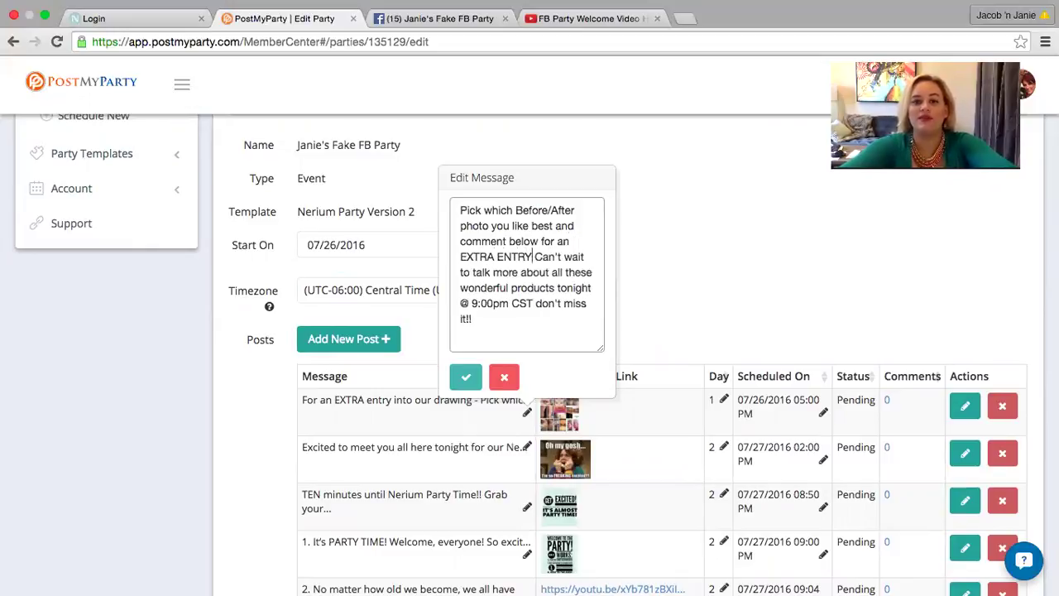
text( into our)
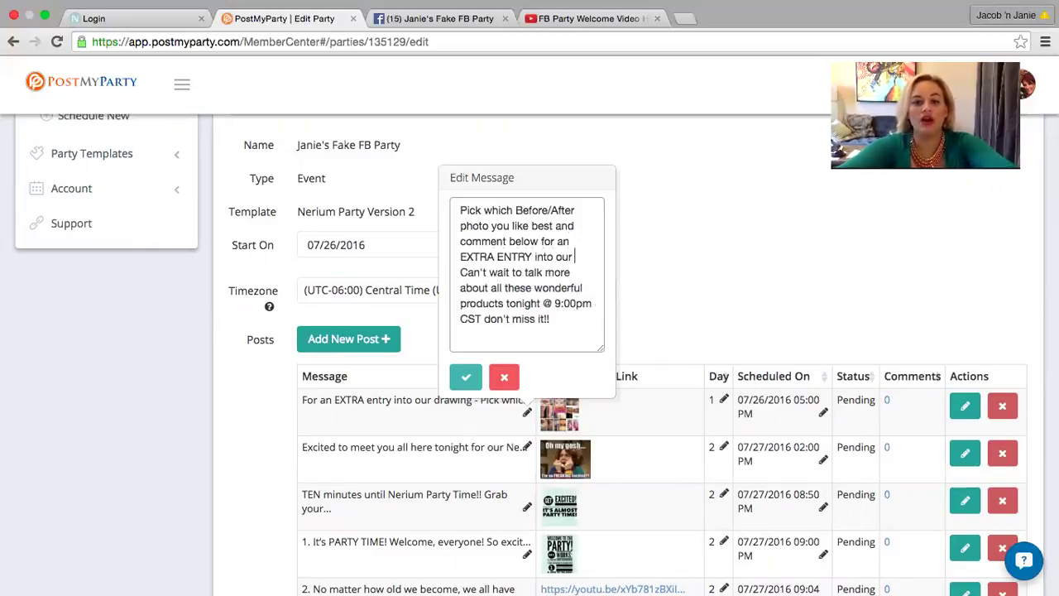
text( raffle.)
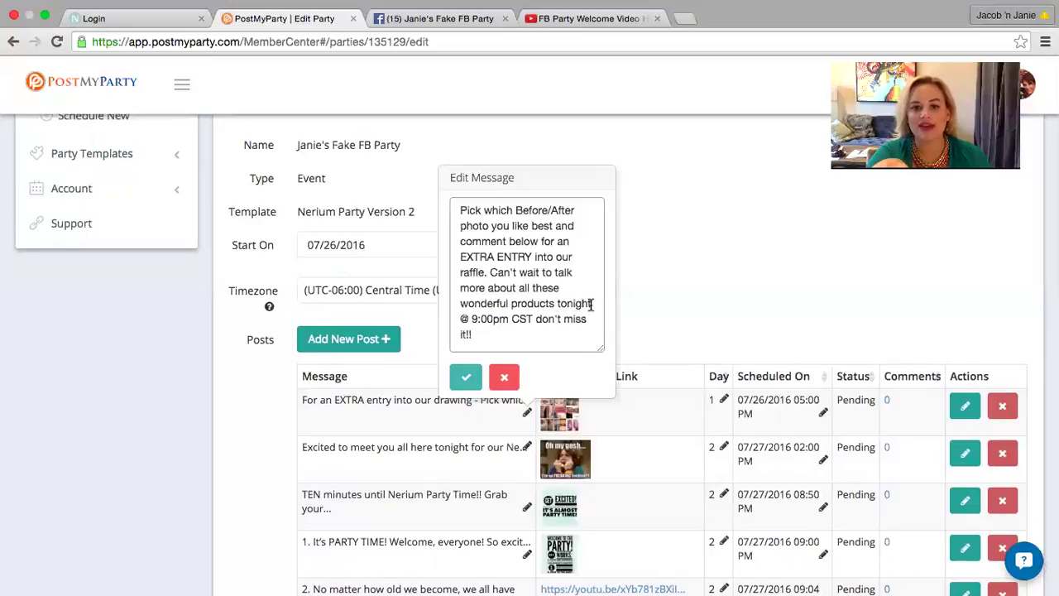
Step: Change "tonight" to "tomorrow" in the Before/After photo message and save the message
drag(591, 303, 568, 302)
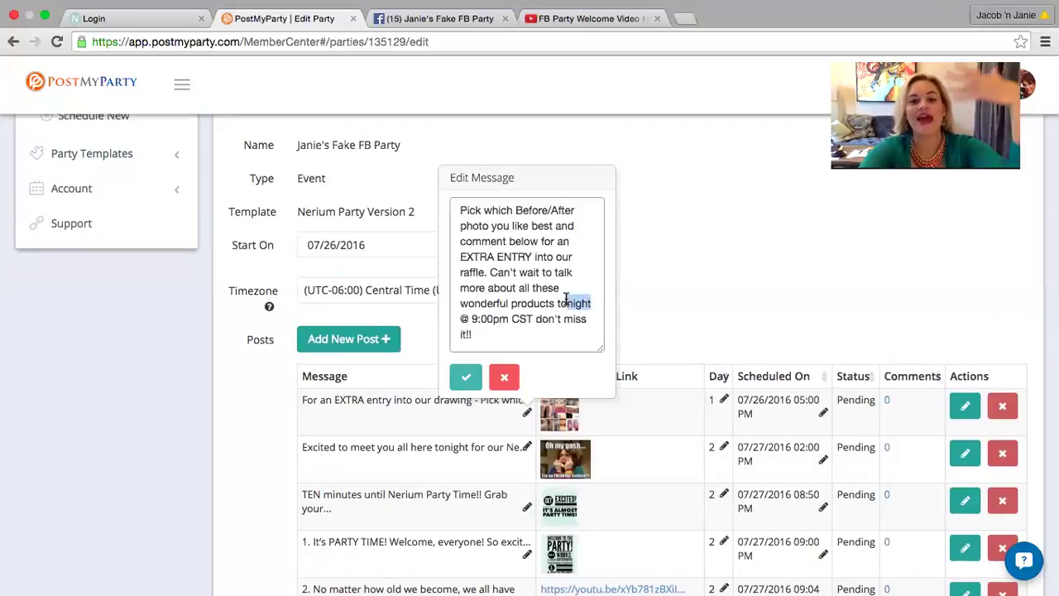
text(morrow)
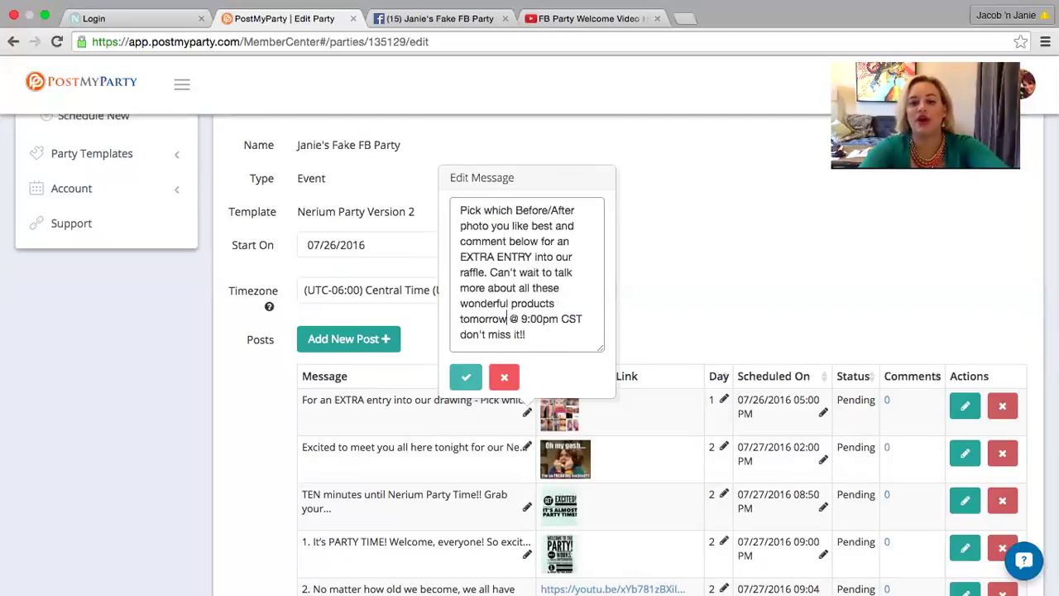
click(466, 377)
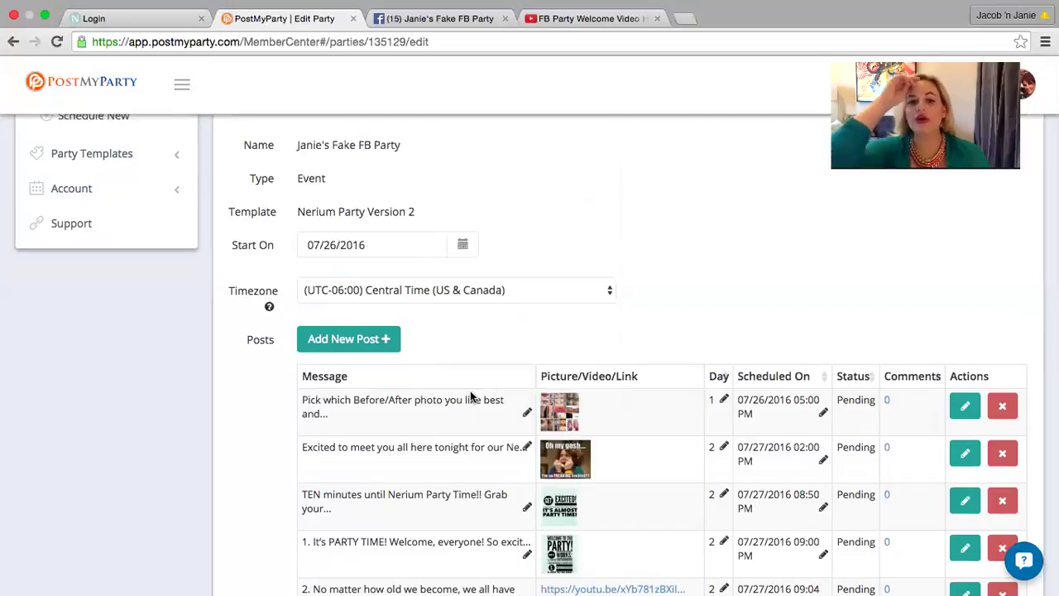
Step: Read the full message of the "1. It's PARTY TIME!" post and close it without changes
scroll(469, 391, down, 2)
scroll(469, 392, down, 1)
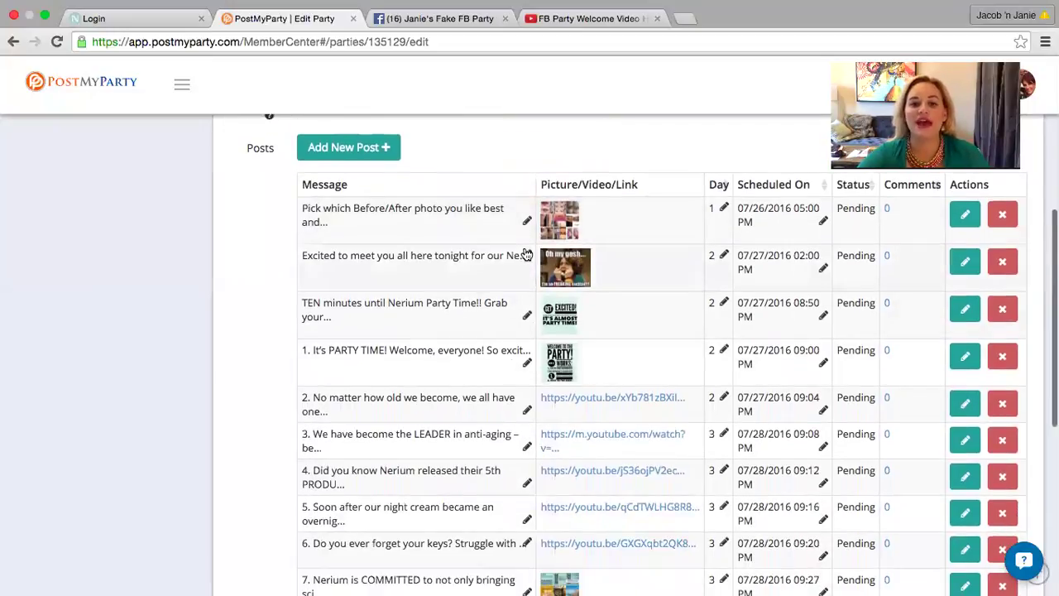
click(527, 363)
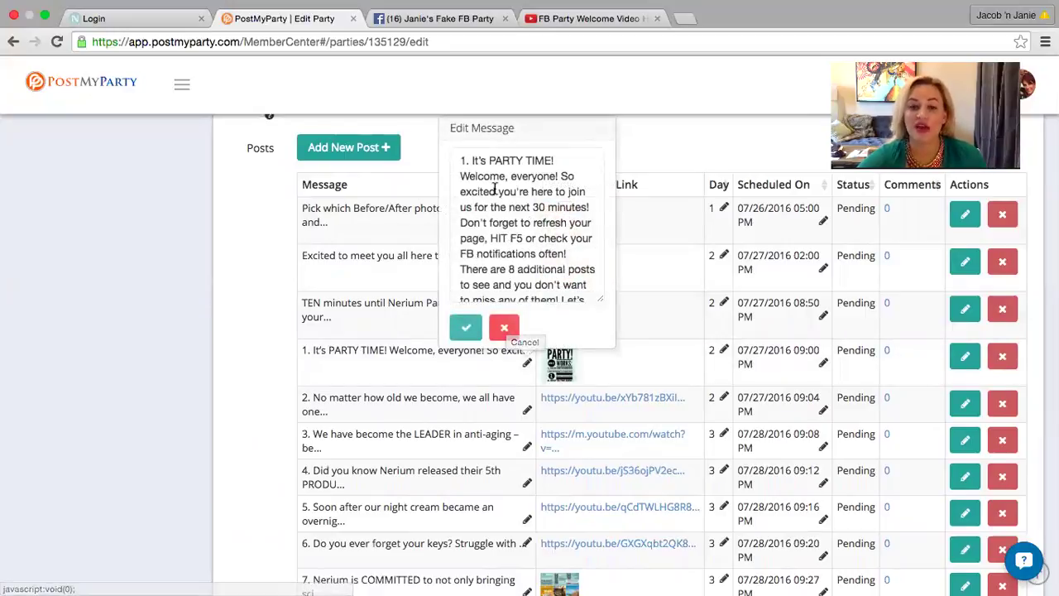
click(460, 158)
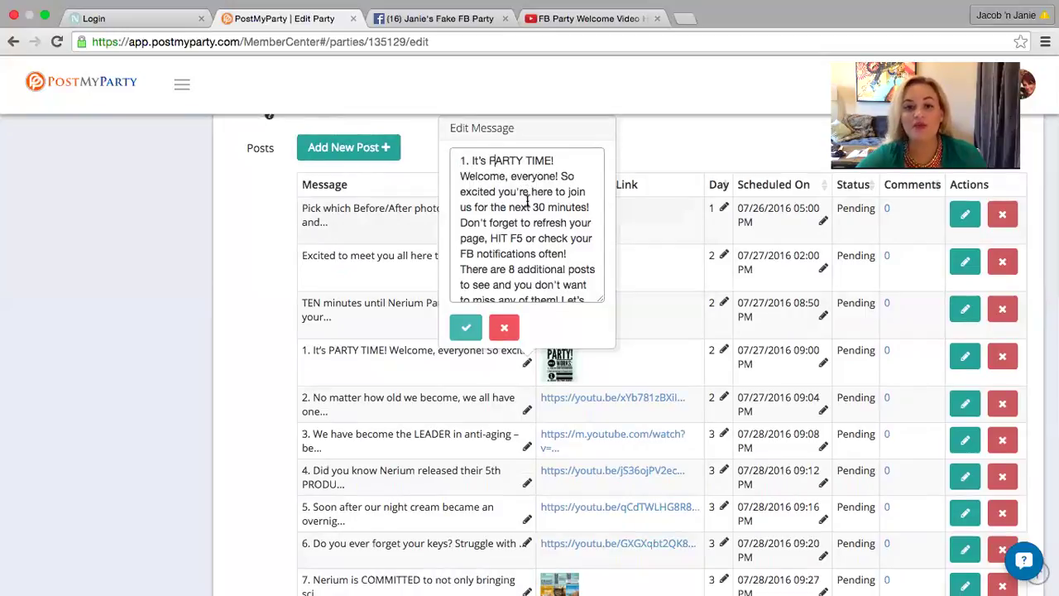
click(506, 329)
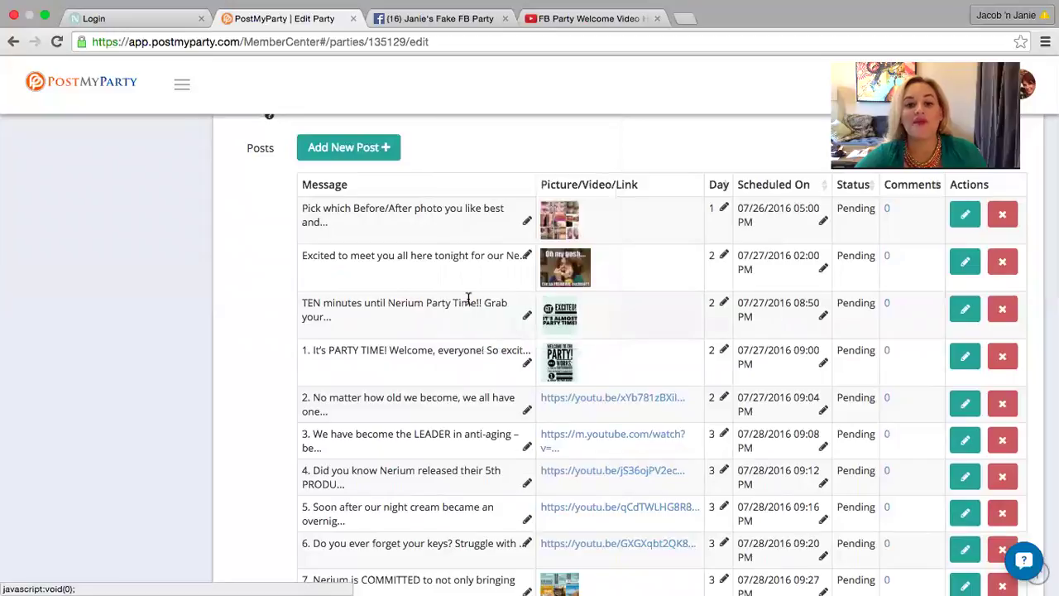
Step: Update the party to save all the post changes and check the saved post list
scroll(455, 378, down, 2)
scroll(452, 381, down, 3)
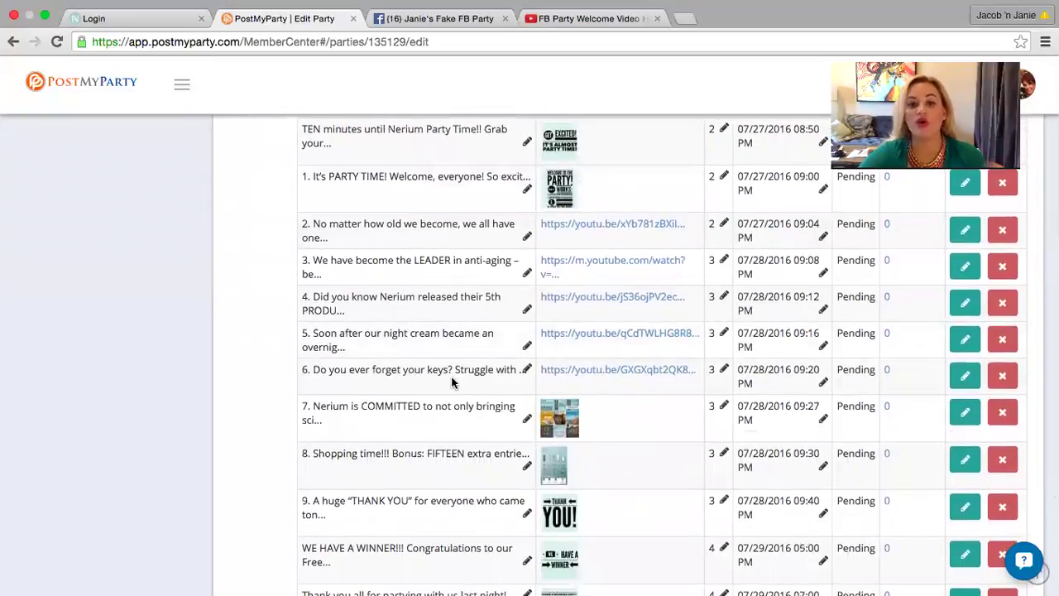
scroll(452, 381, down, 1)
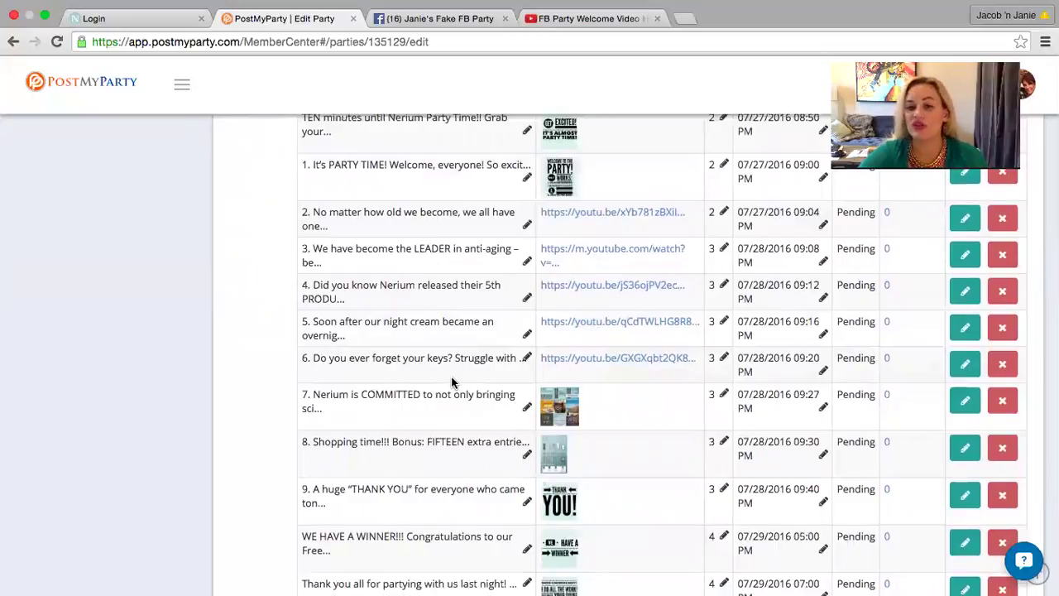
scroll(452, 380, down, 1)
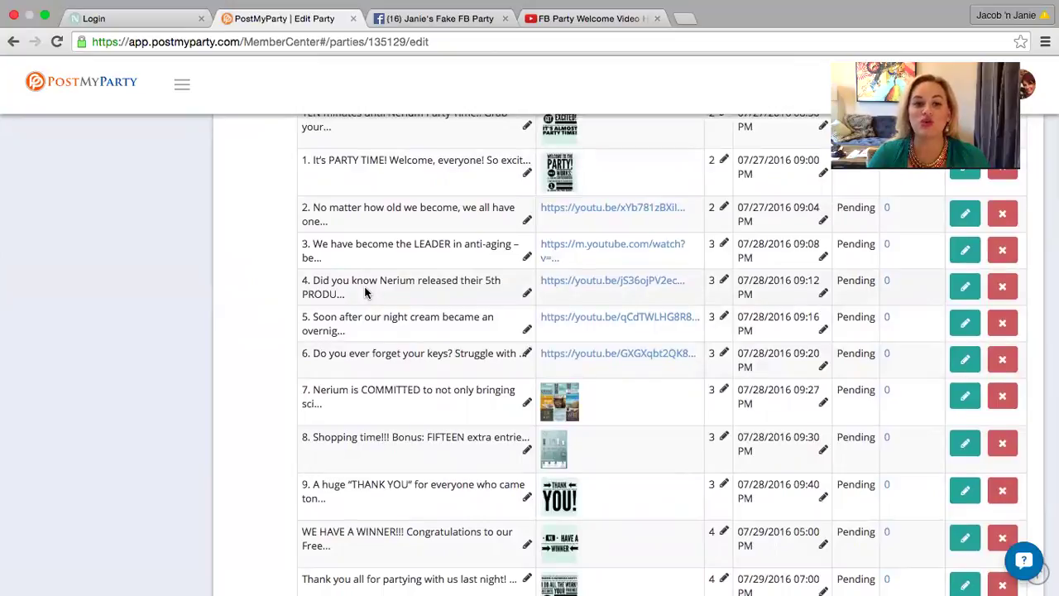
scroll(365, 291, down, 5)
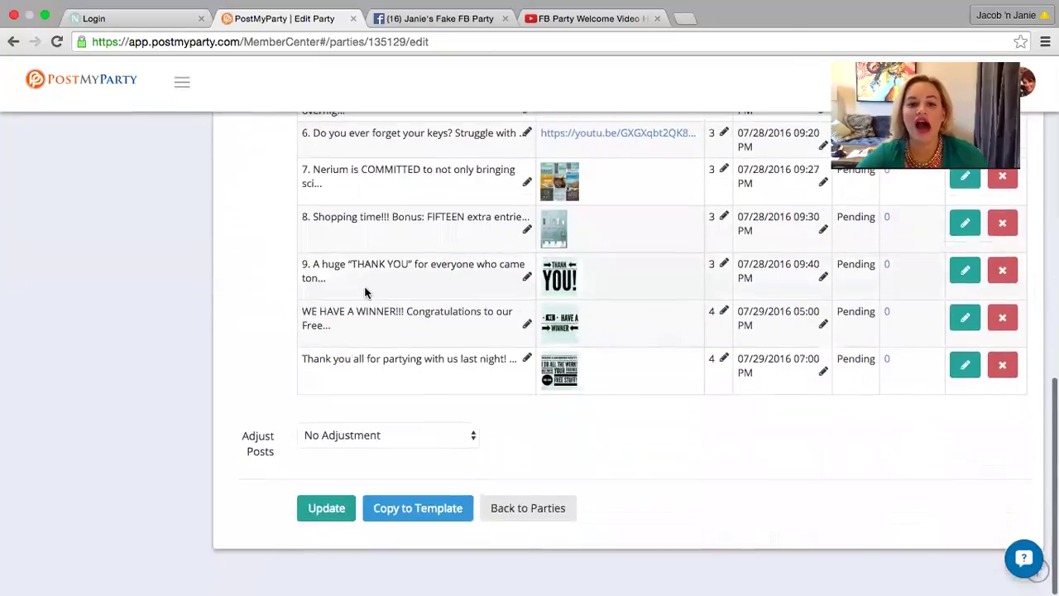
click(327, 510)
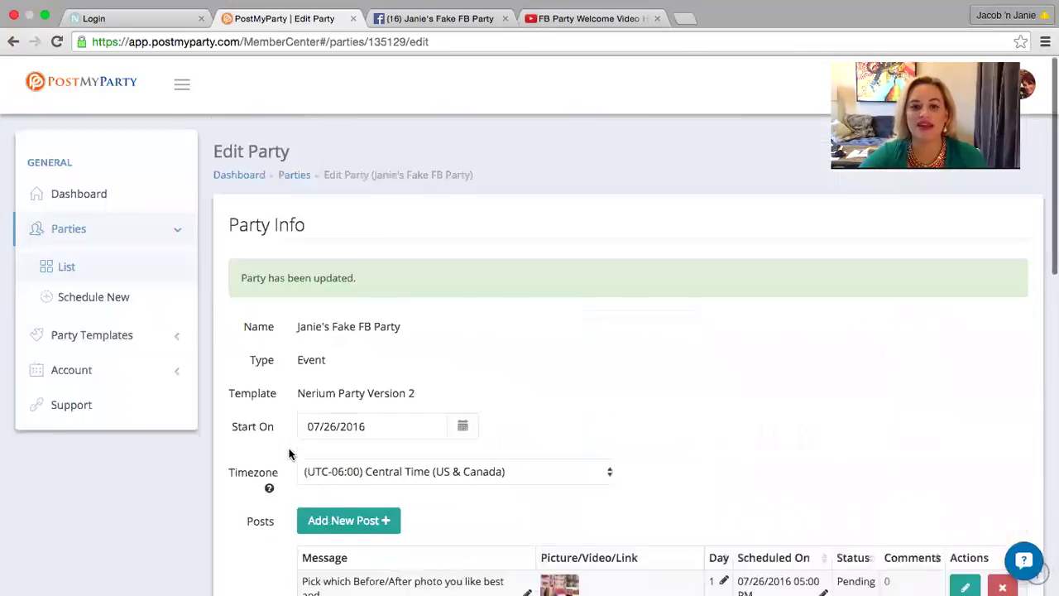
scroll(459, 403, down, 10)
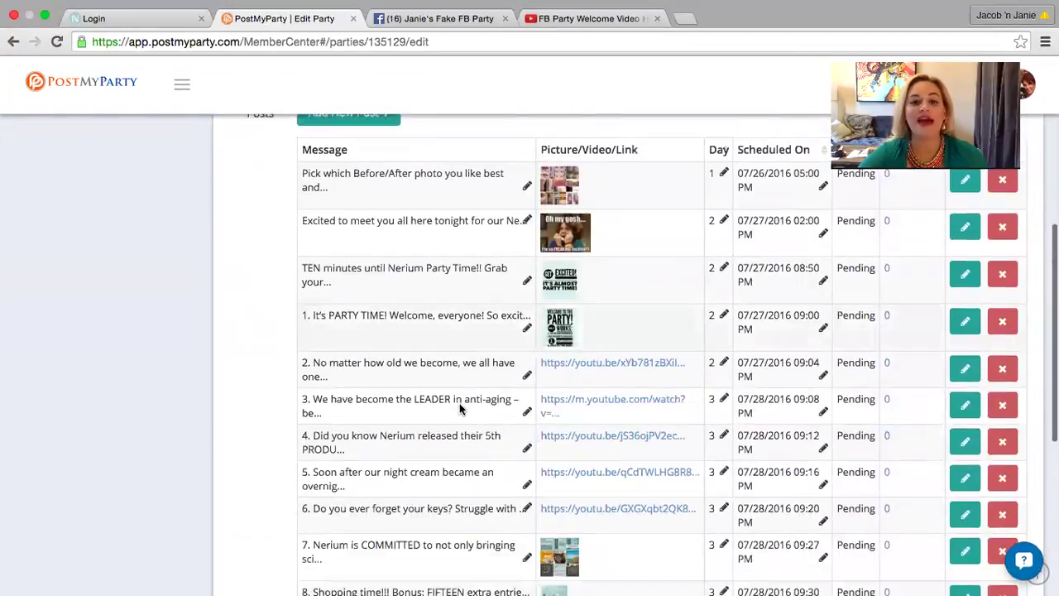
scroll(459, 403, up, 6)
scroll(459, 403, up, 3)
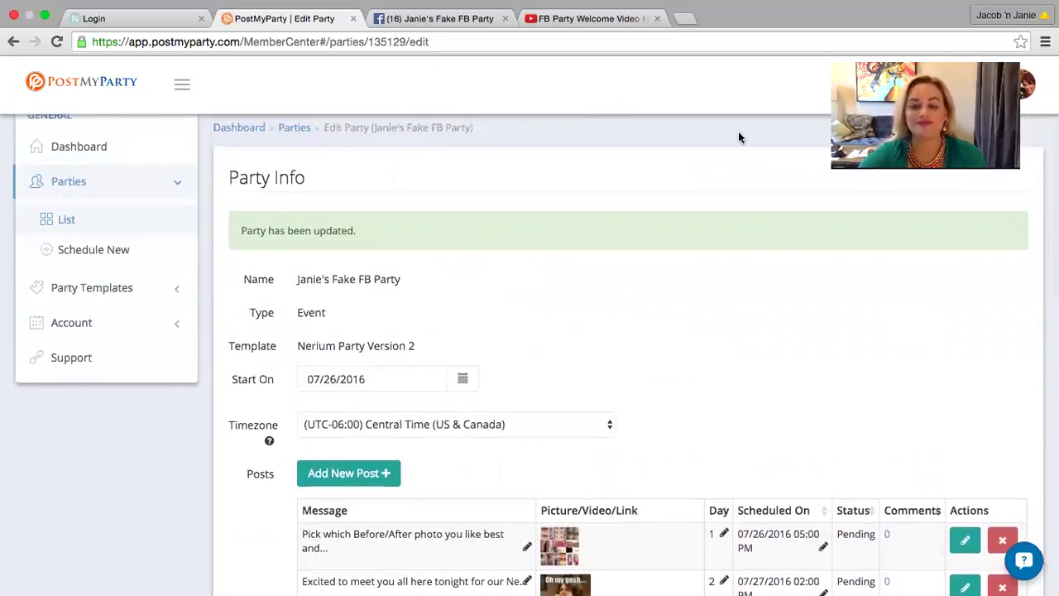
Step: Switch from the browser to another open application
mouse_move(631, 12)
key(super+Tab)
key(super+Tab)
key(super+Tab)
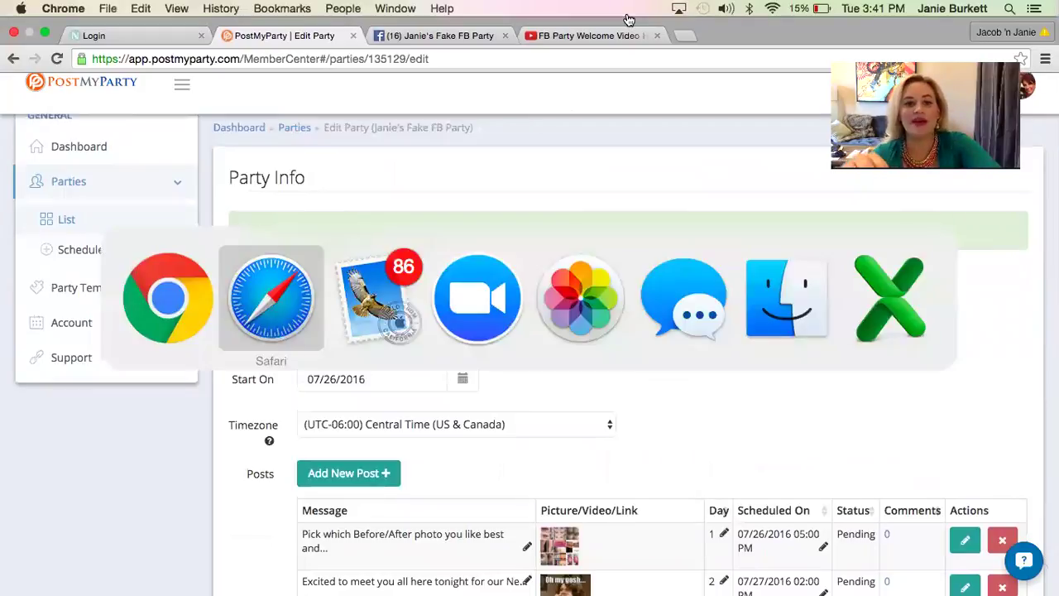